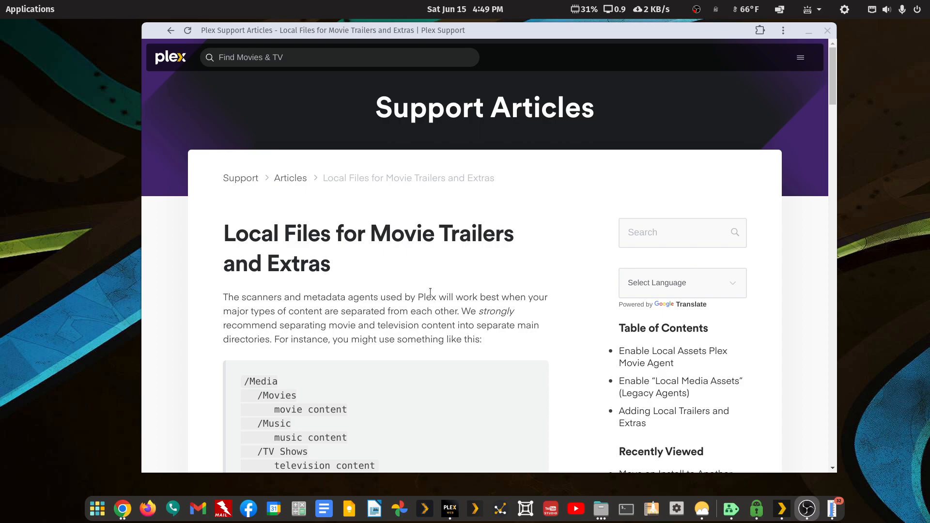
Scroll the Plex local trailers and extras article to its Inline -Extra_Type suffix list
scroll(431, 291, down, 10)
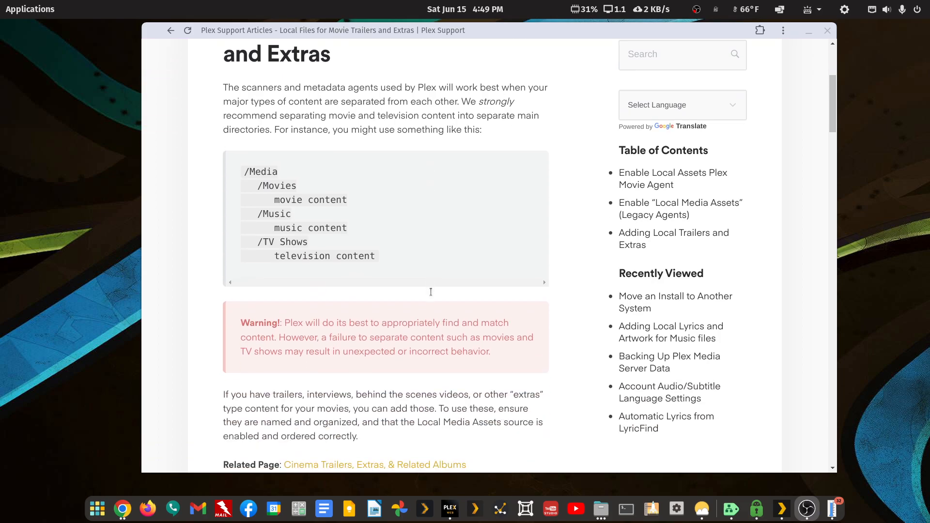
scroll(430, 291, up, 8)
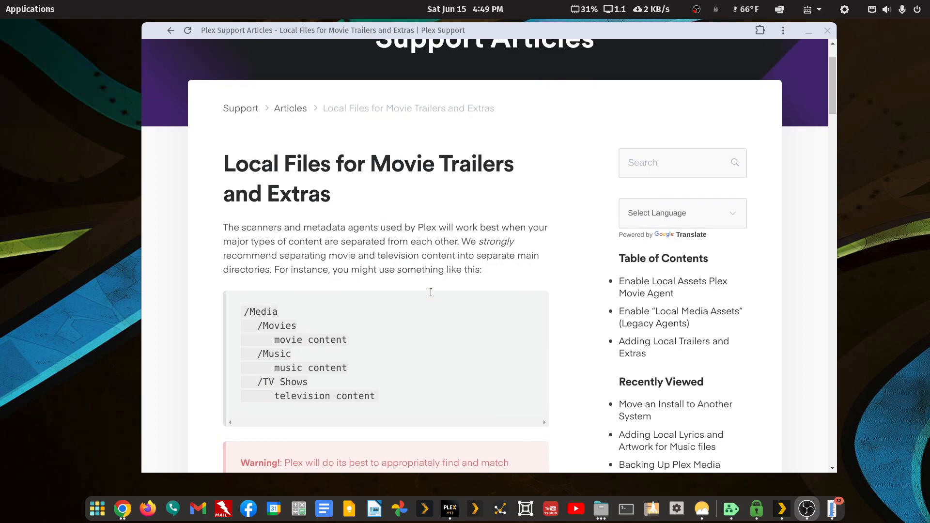
scroll(431, 292, down, 20)
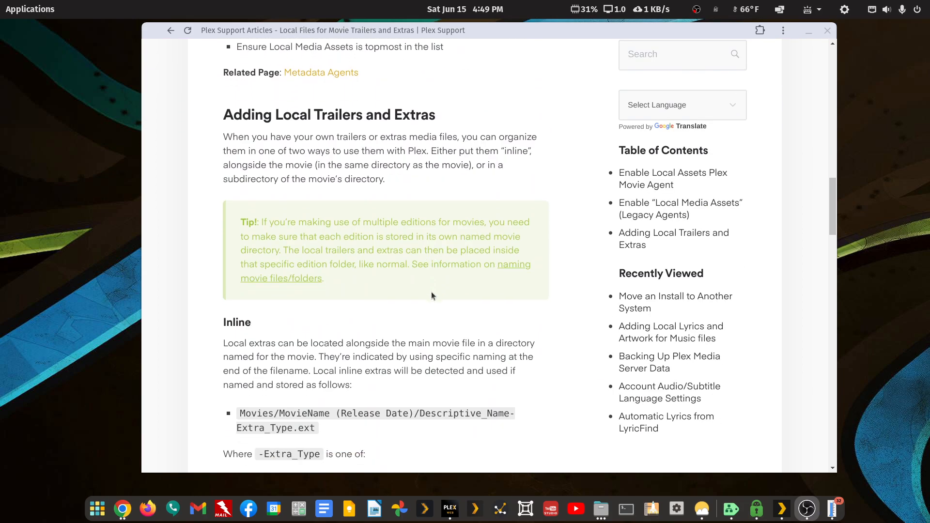
scroll(431, 294, down, 8)
scroll(431, 295, up, 2)
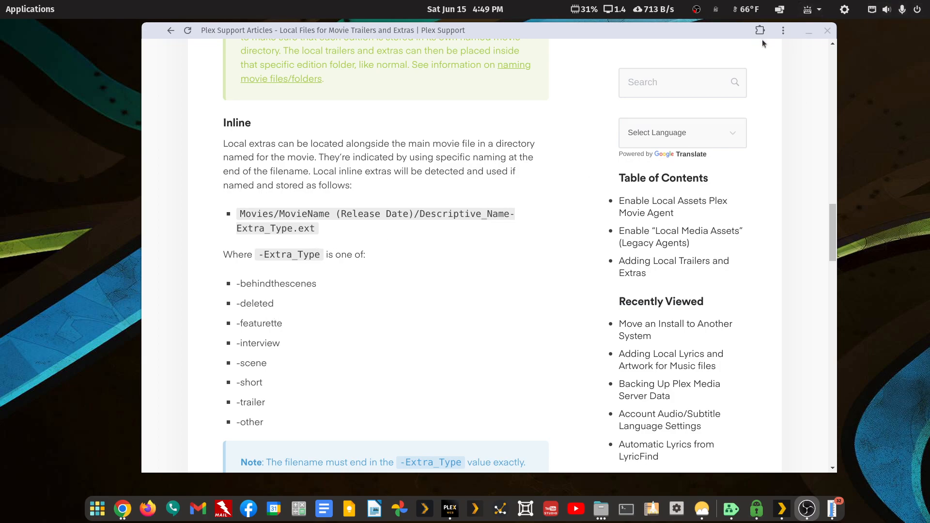
Move the browser aside and bring Files forward on the A Christmas Story folder tab
drag(746, 33, 662, 46)
click(796, 130)
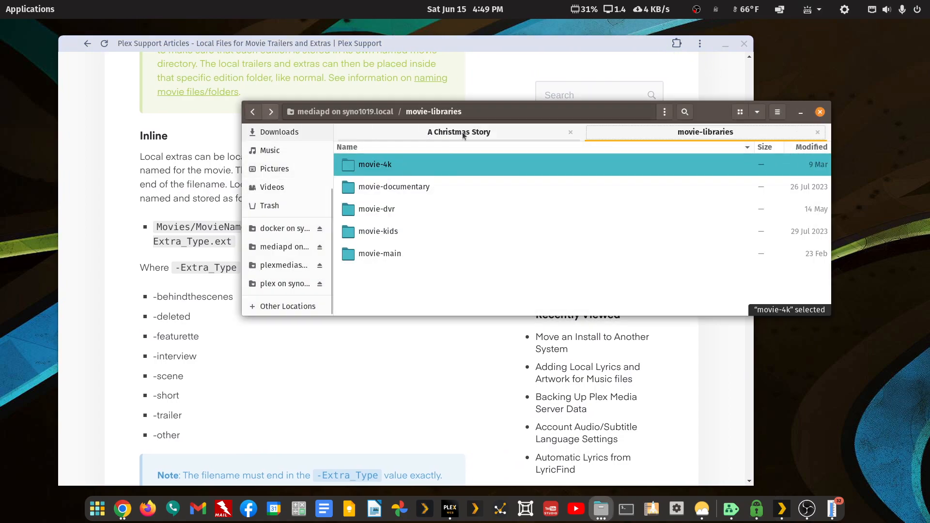
click(517, 134)
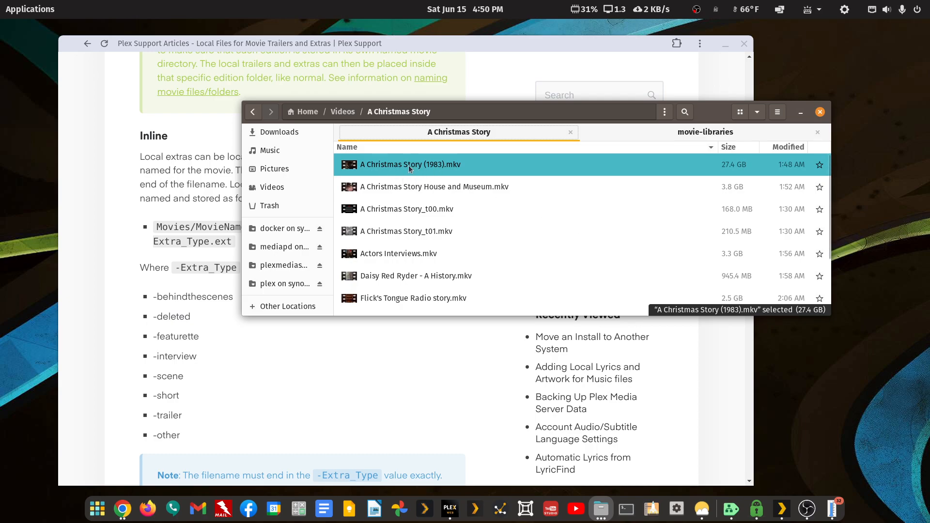
Maximize Files and create a new folder named 'A Christmas Story (1983)' using the movie's title
double_click(710, 109)
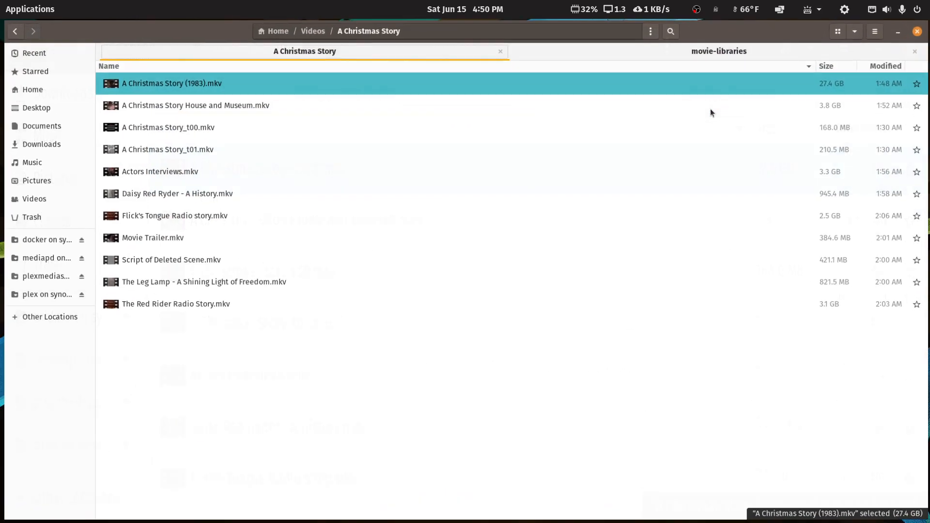
right_click(210, 415)
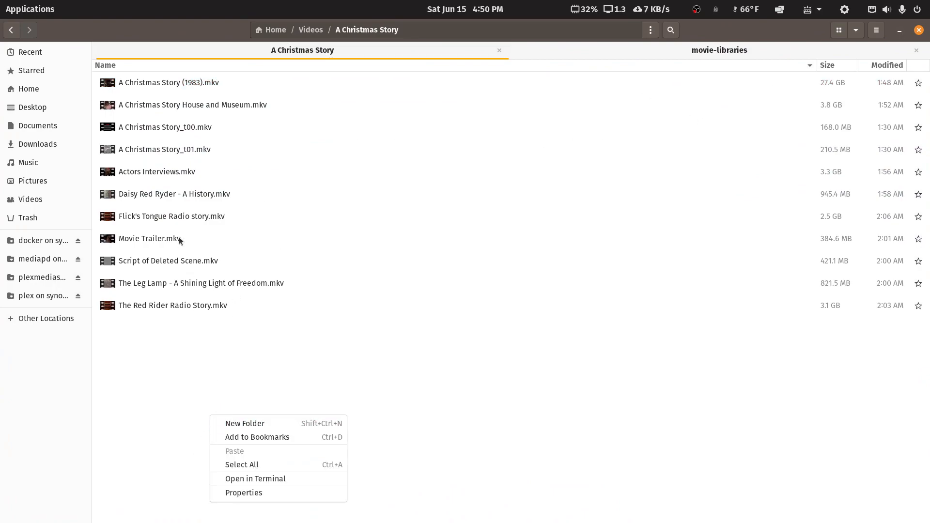
click(150, 79)
right_click(151, 80)
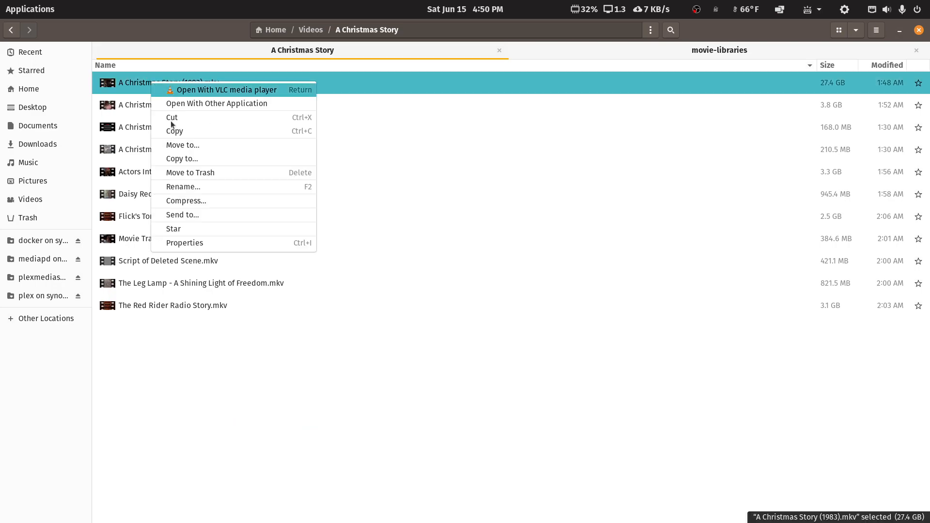
click(181, 188)
key(ctrl+c)
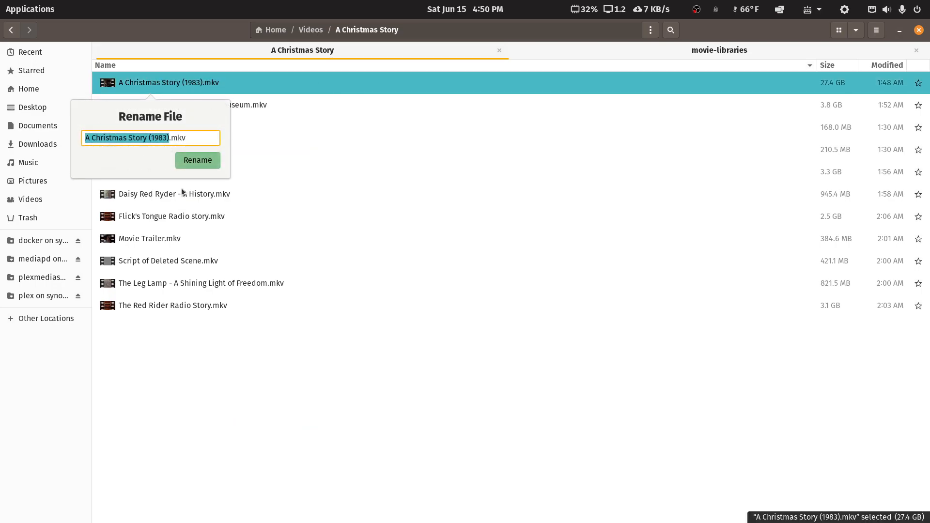
key(Right)
key(Escape)
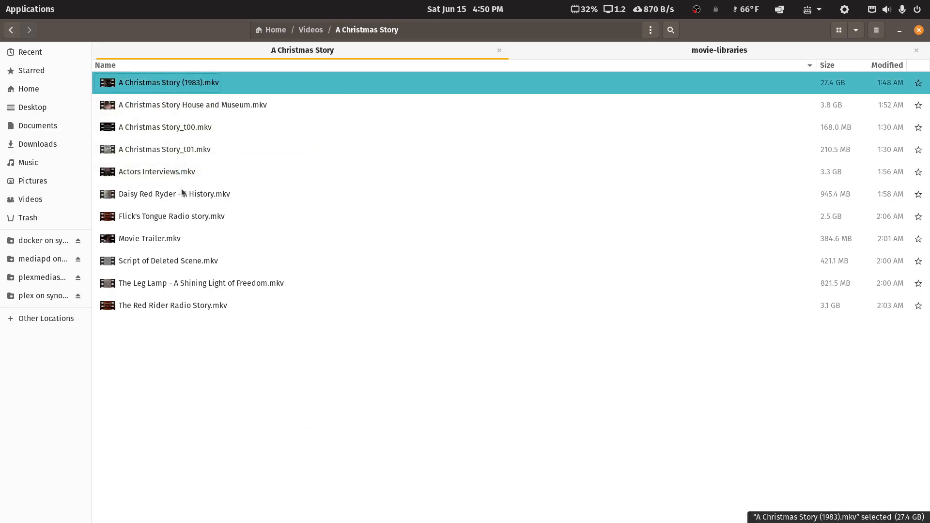
right_click(204, 397)
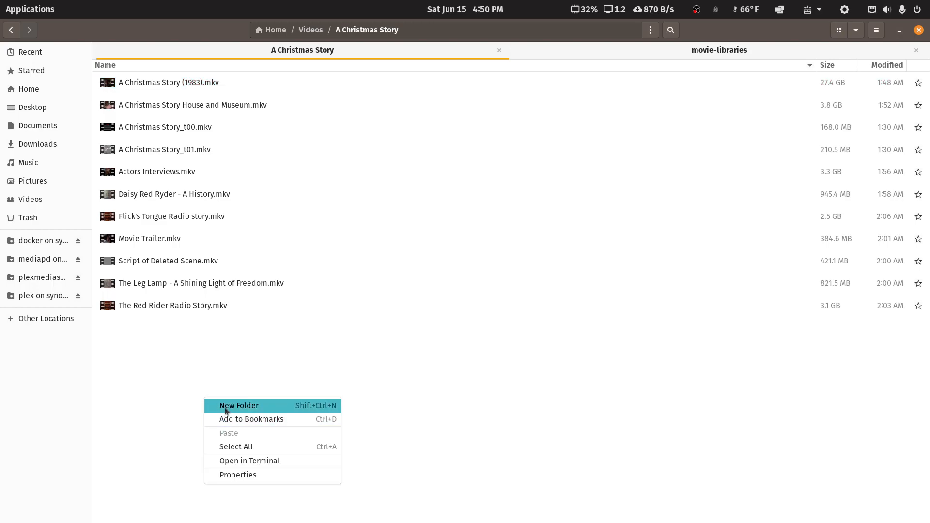
click(225, 410)
key(ctrl+v)
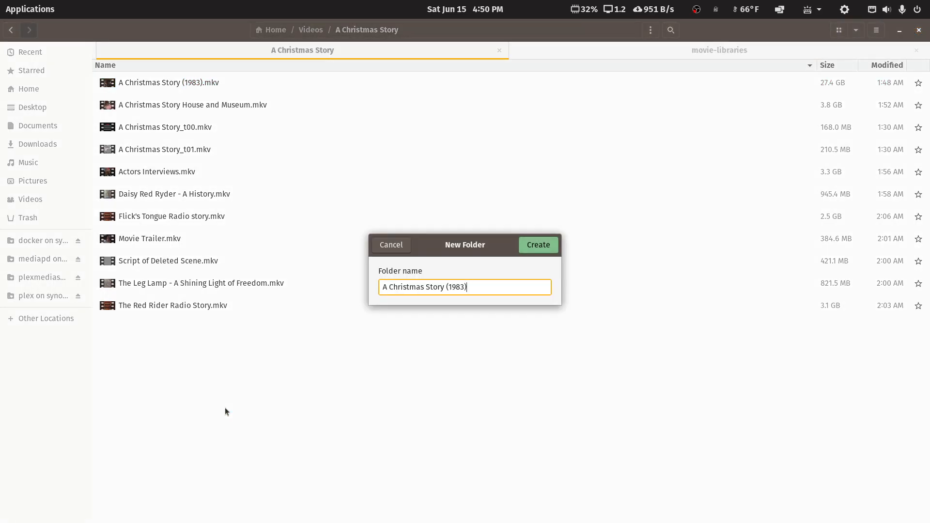
key(Return)
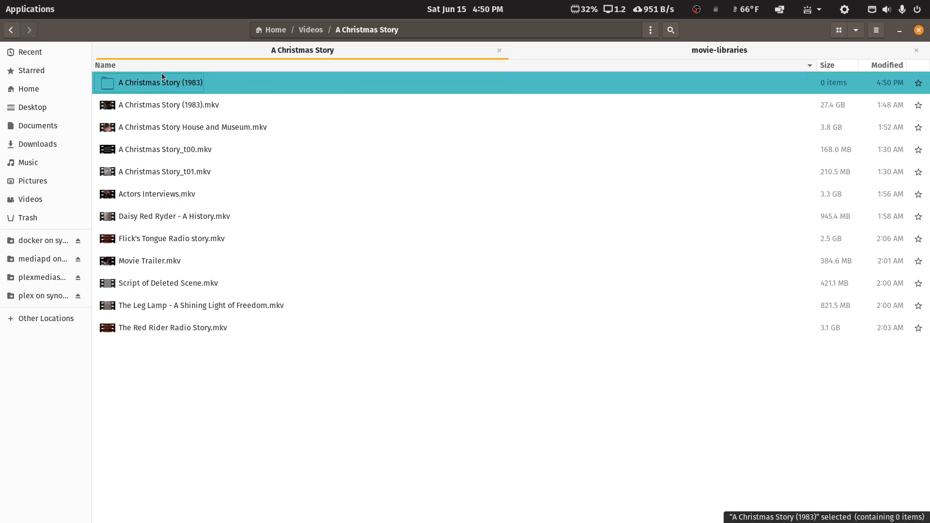
Move A Christmas Story (1983).mkv into the new 'A Christmas Story (1983)' folder and verify it
right_click(164, 108)
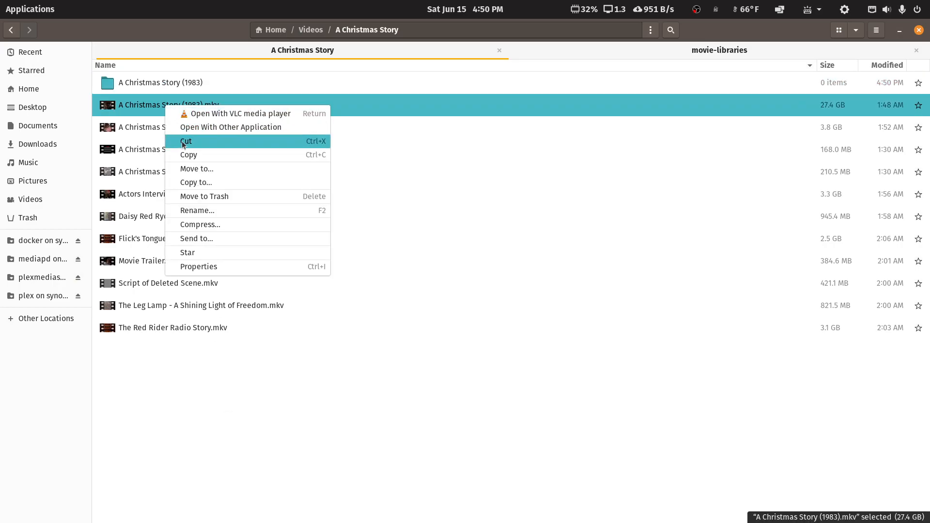
click(181, 144)
right_click(171, 83)
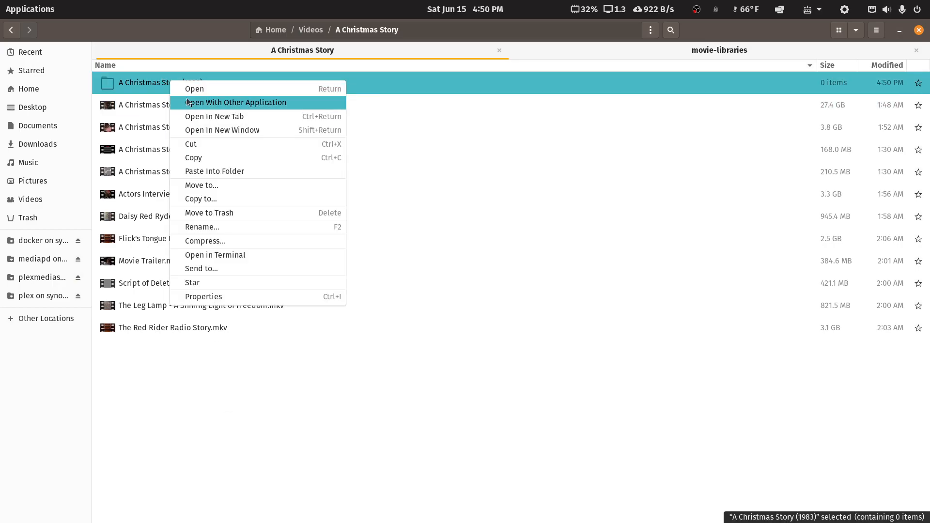
click(208, 172)
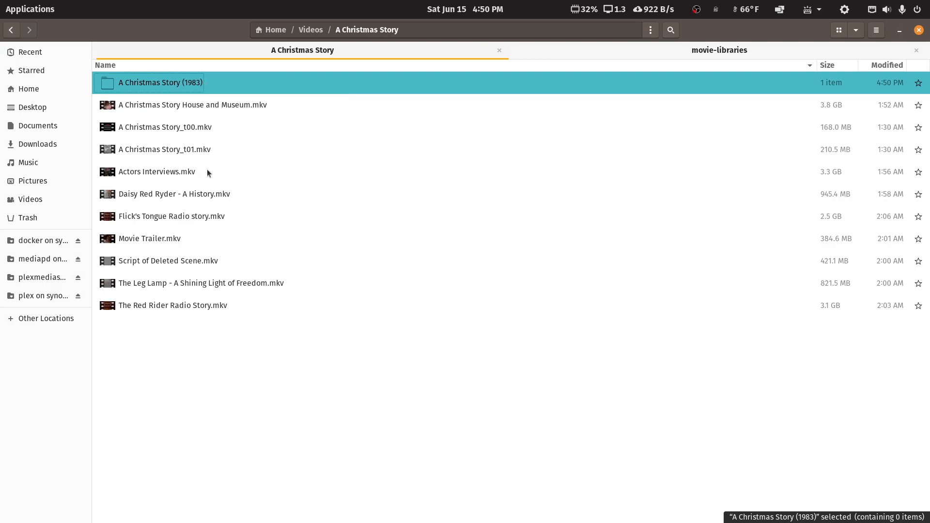
double_click(169, 86)
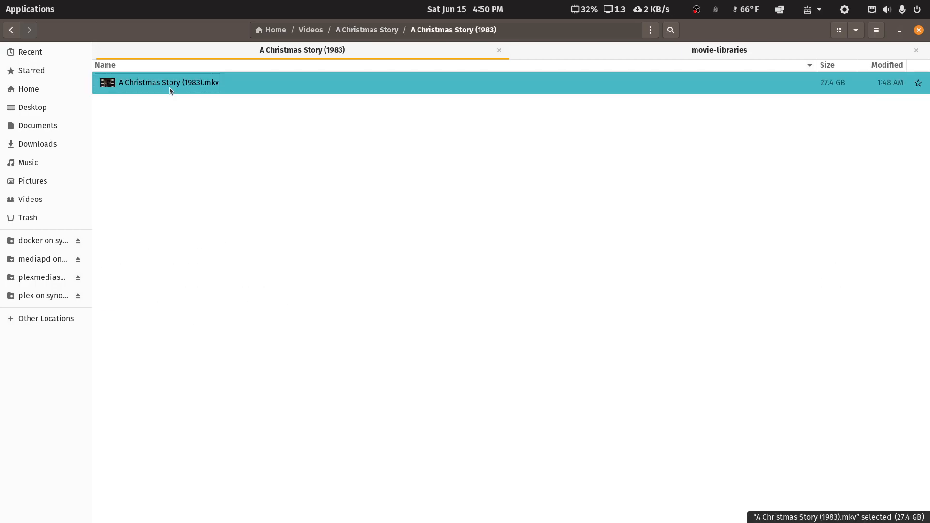
click(13, 37)
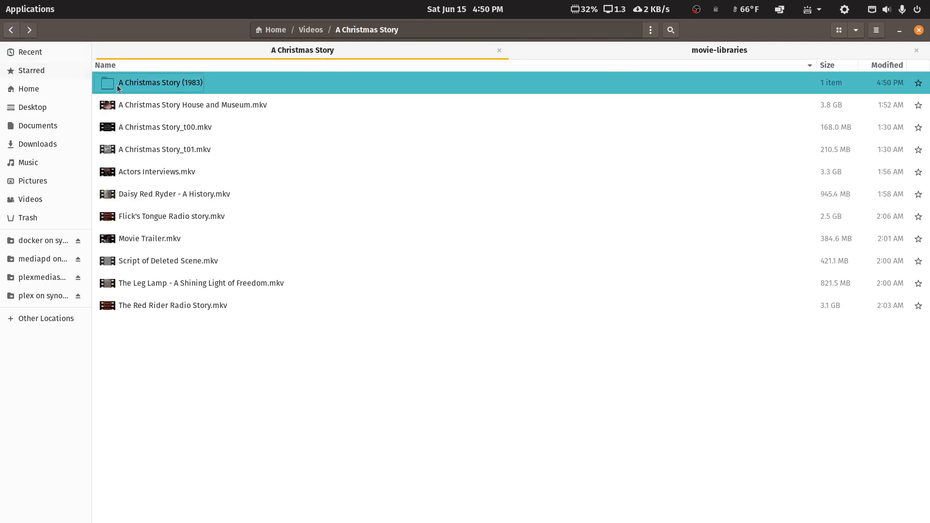
right_click(165, 83)
Cut the 'A Christmas Story (1983)' folder, paste it into movie-4k, and restore the window size
click(186, 145)
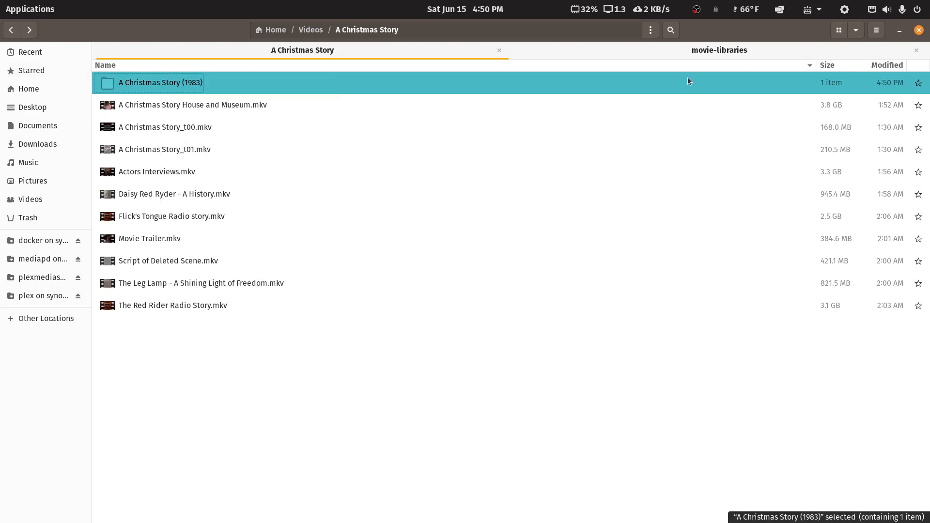
click(722, 51)
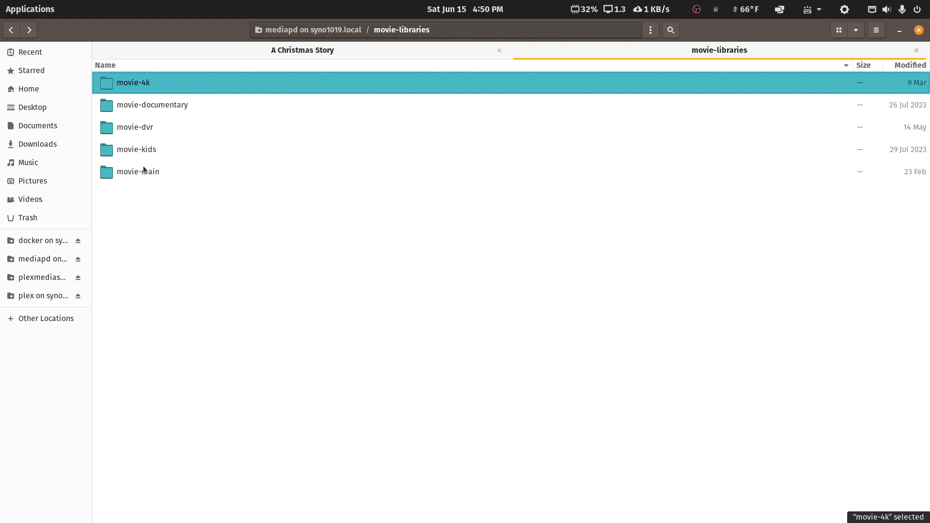
double_click(130, 84)
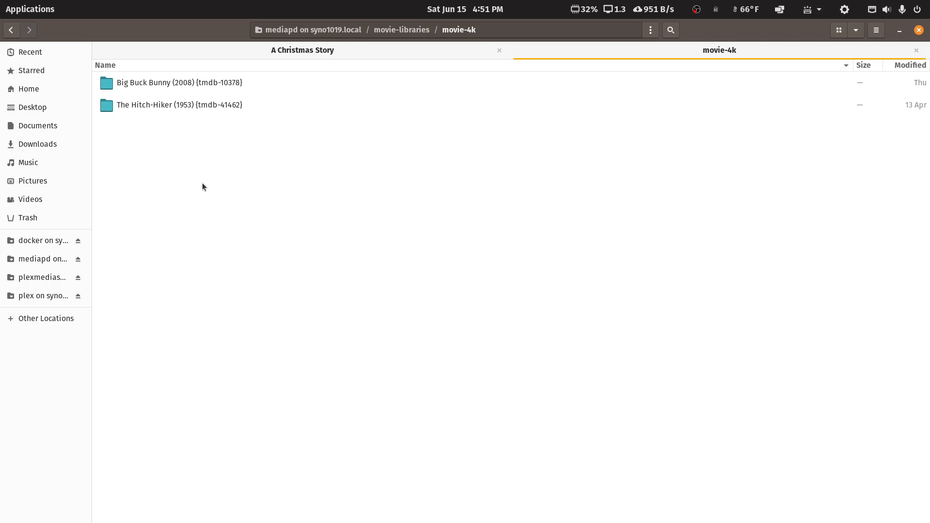
right_click(313, 209)
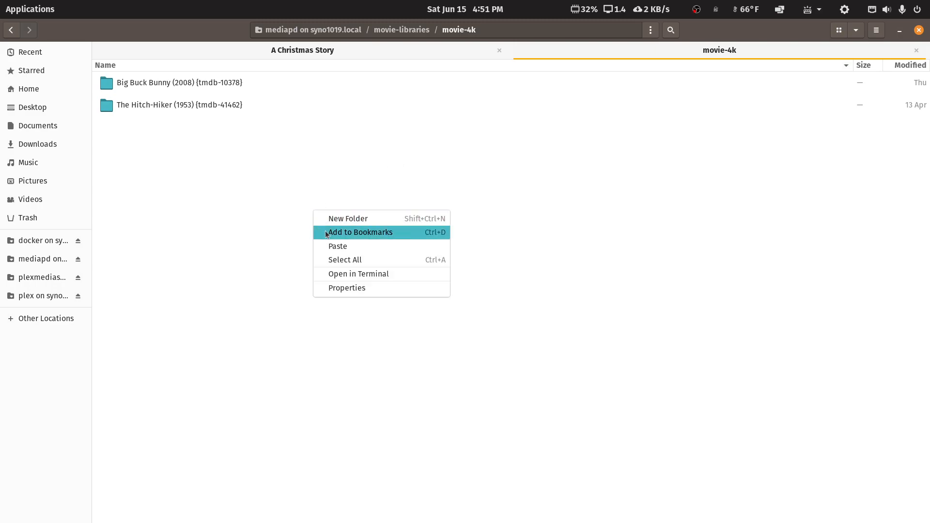
click(330, 246)
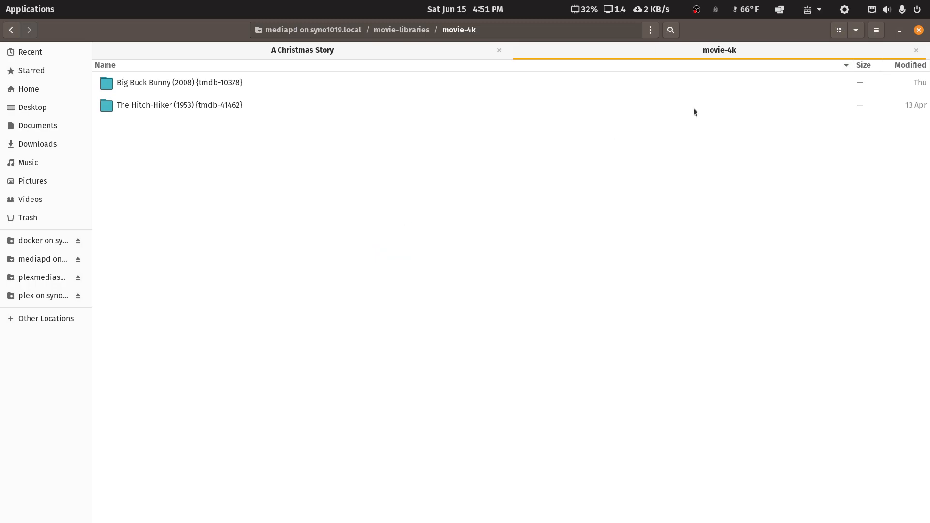
click(815, 30)
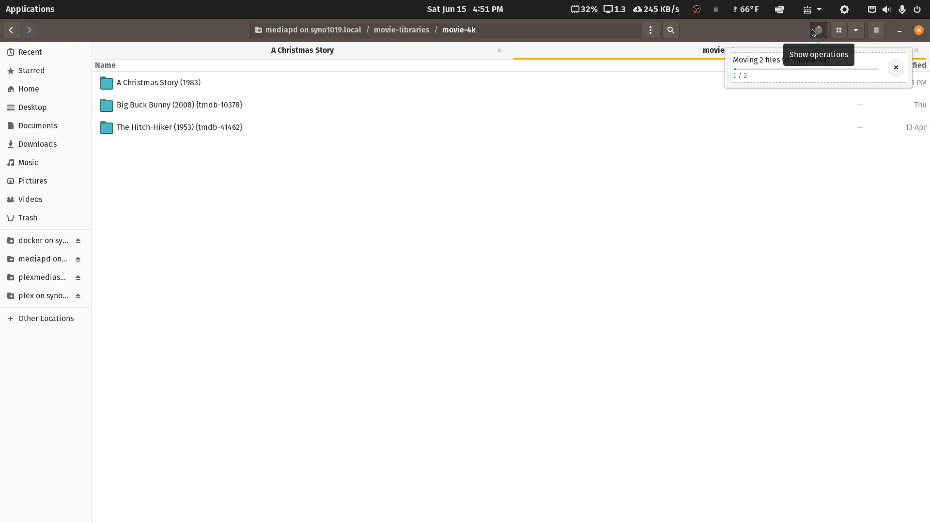
double_click(799, 34)
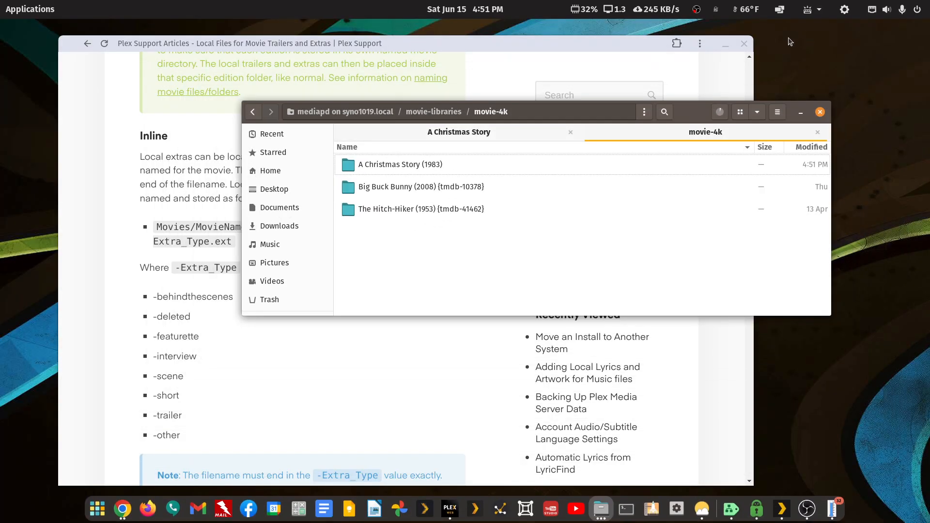
Delete A Christmas Story_t00.mkv and A Christmas Story_t01.mkv from the A Christmas Story folder
click(473, 133)
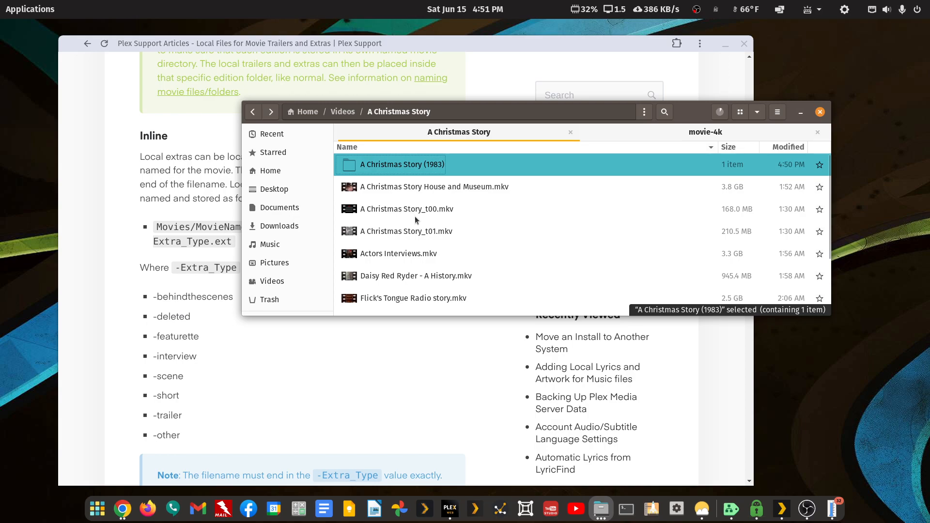
key(Down)
key(Down)
key(shift+Down)
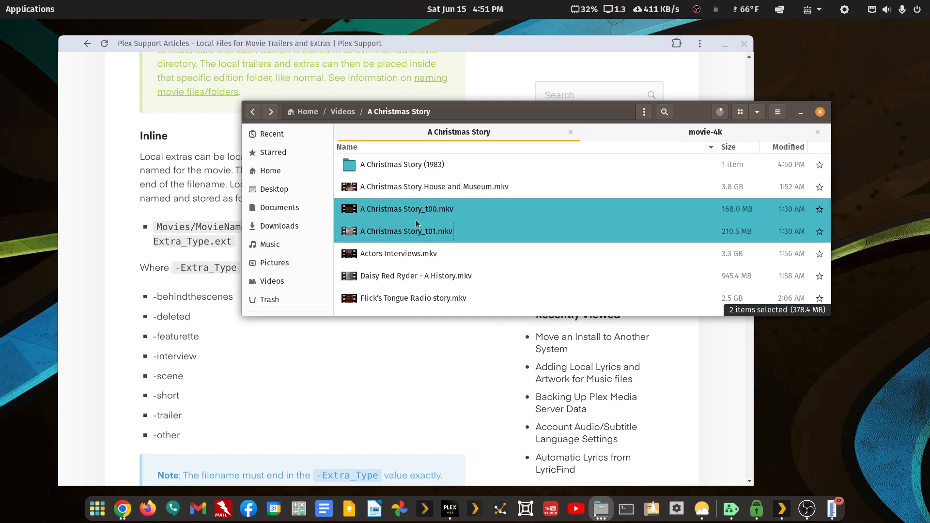
key(Delete)
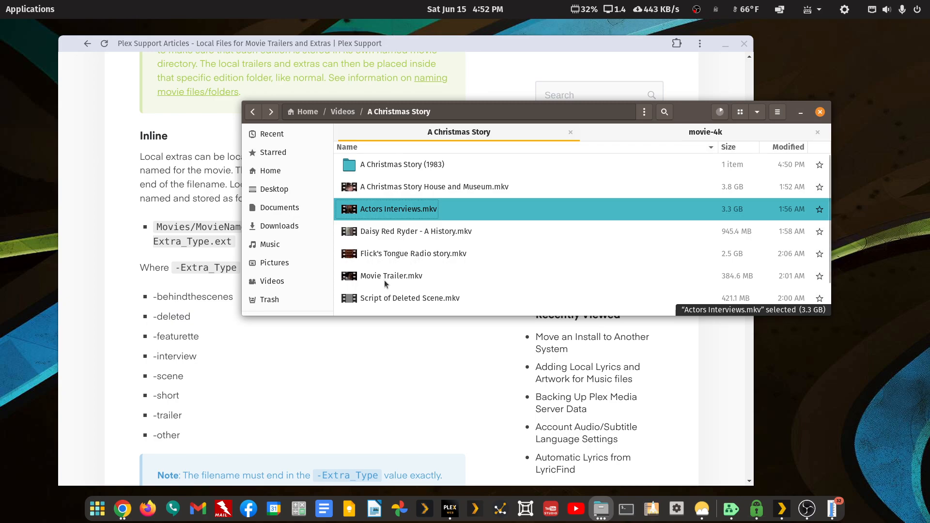
Scroll down the extras list and move the Files window up and to the right
scroll(387, 279, down, 1)
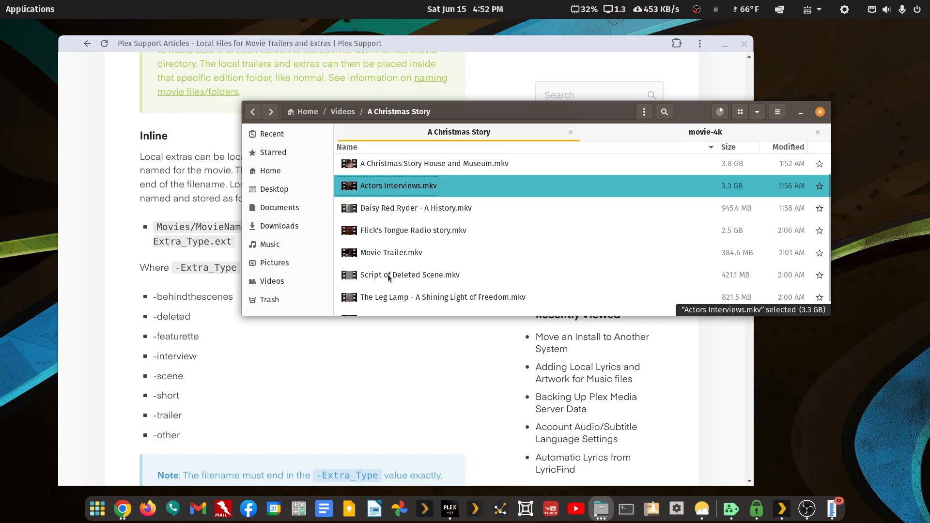
scroll(387, 274, down, 1)
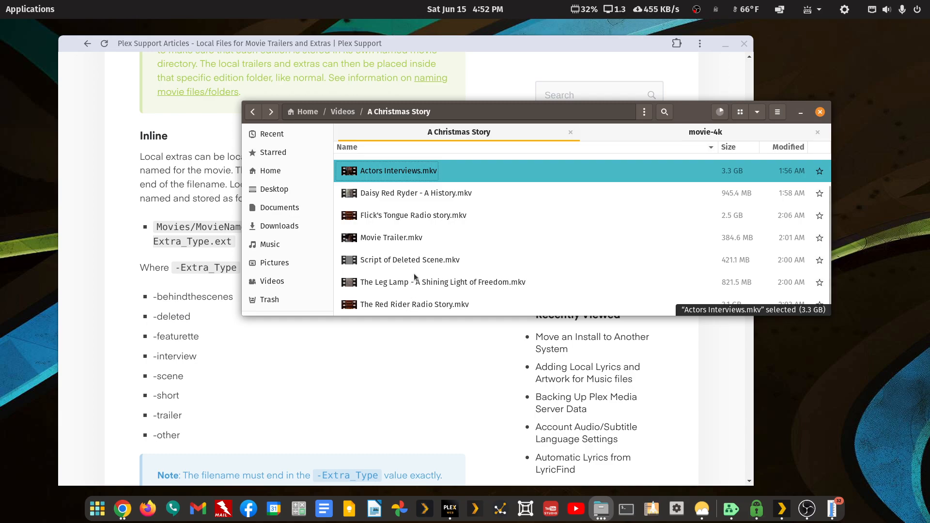
drag(698, 116, 787, 45)
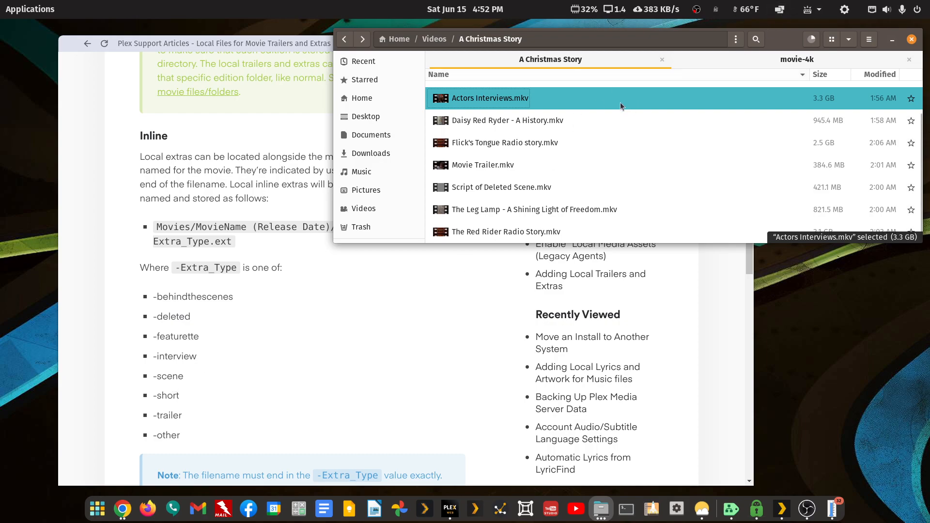
Maximize Files and create a new folder named 'trailer'
double_click(781, 39)
right_click(249, 362)
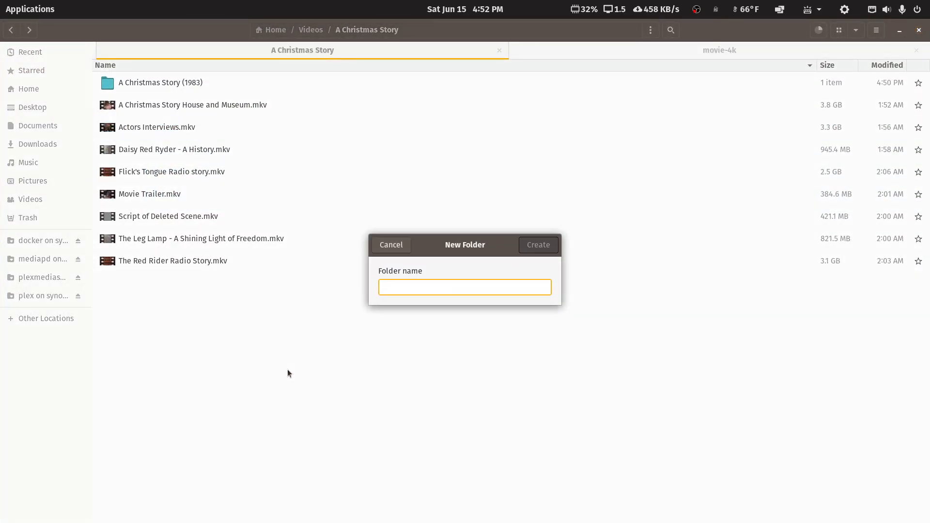
text(traILER)
key(BackSpace)
key(BackSpace)
key(BackSpace)
key(BackSpace)
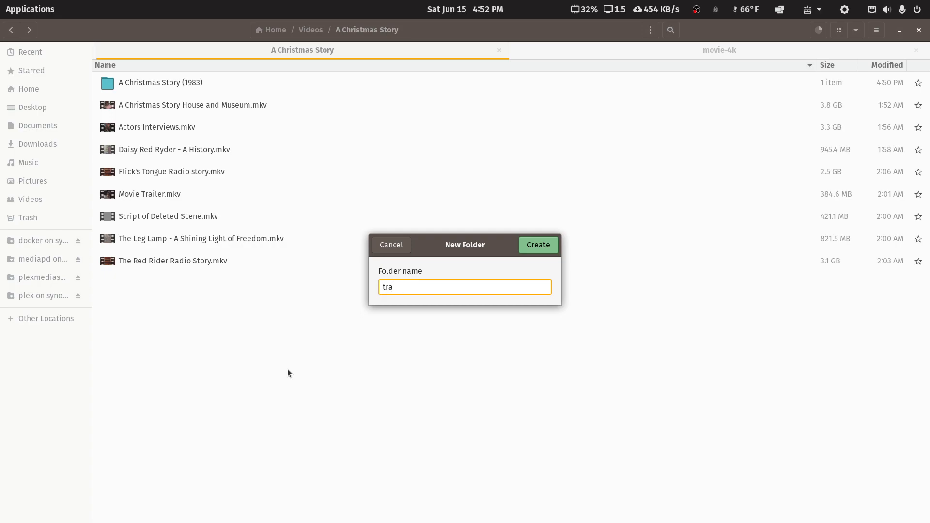
text(iler)
key(Return)
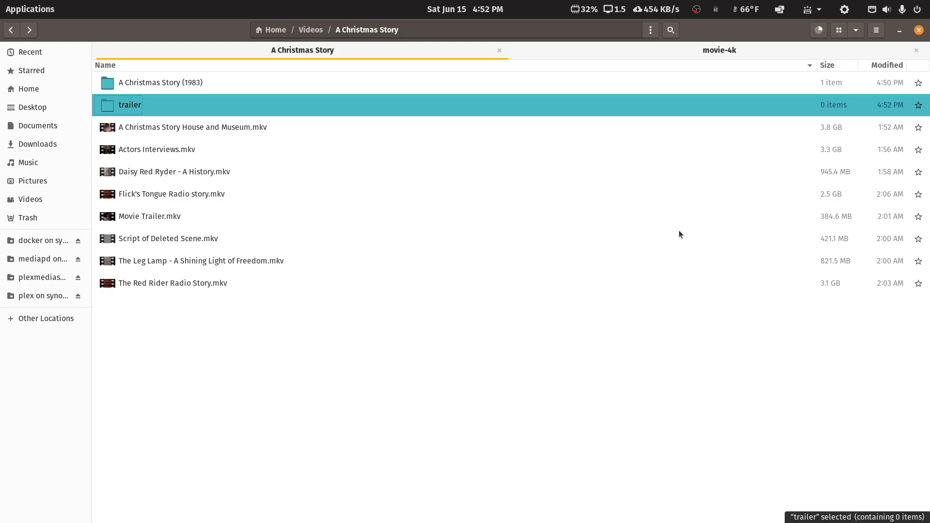
Create a second new folder named 'scene'
right_click(192, 364)
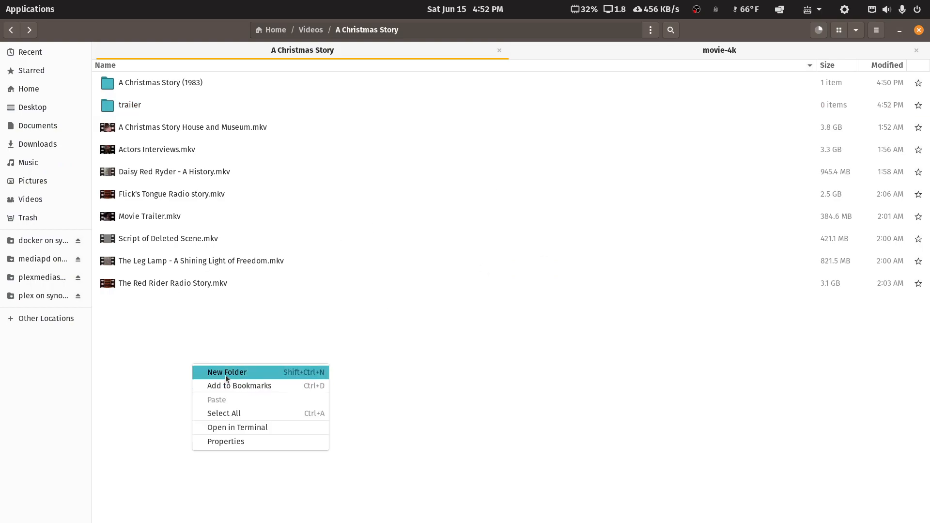
click(210, 368)
text(scene)
key(Return)
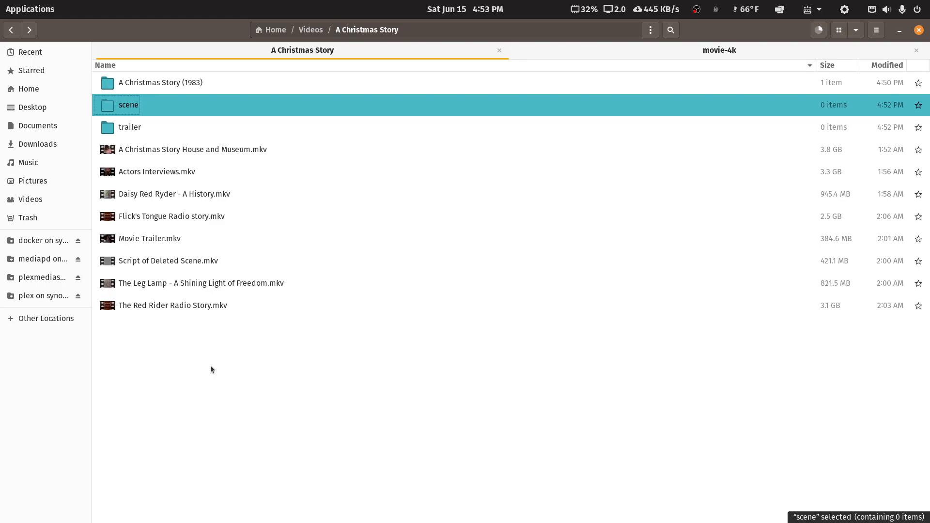
Unmaximize Files and scroll the Plex article to the Avatar (2009) example with Arrival-scene.mp4
double_click(132, 31)
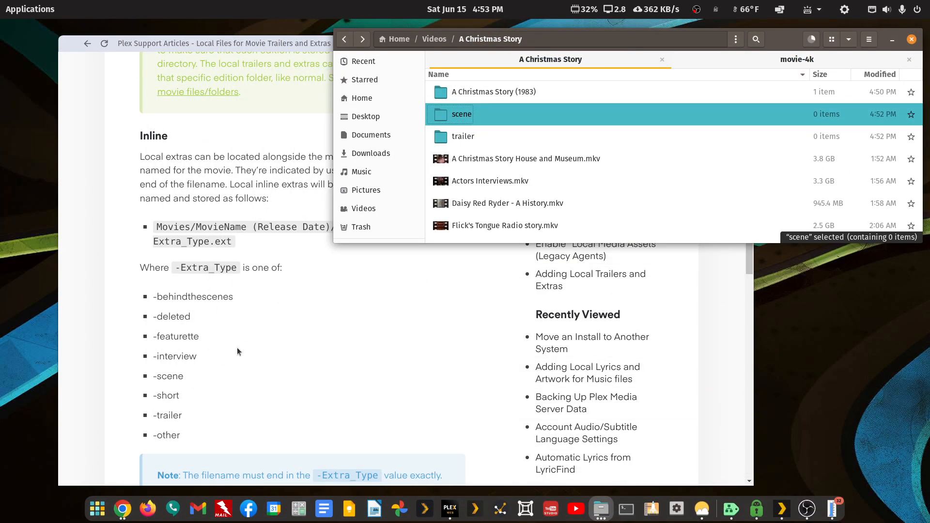
scroll(238, 348, up, 3)
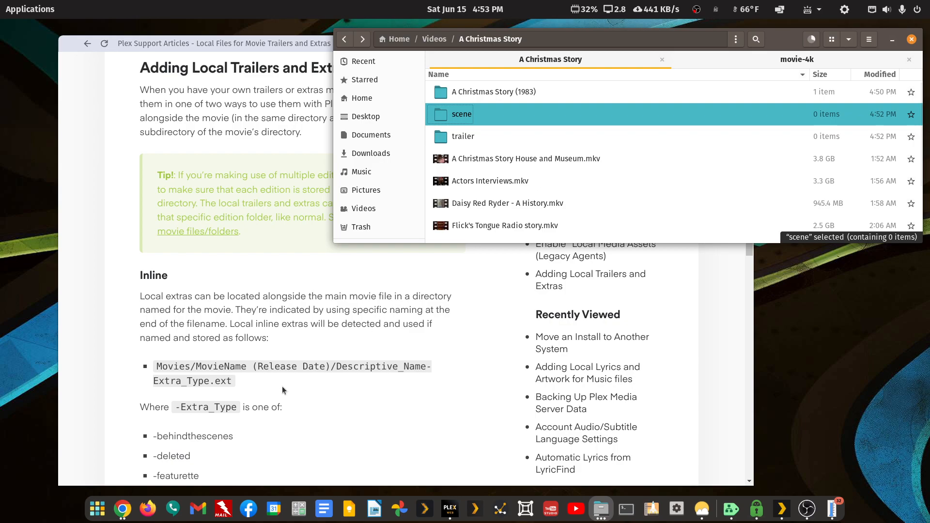
scroll(282, 386, down, 9)
scroll(283, 380, down, 4)
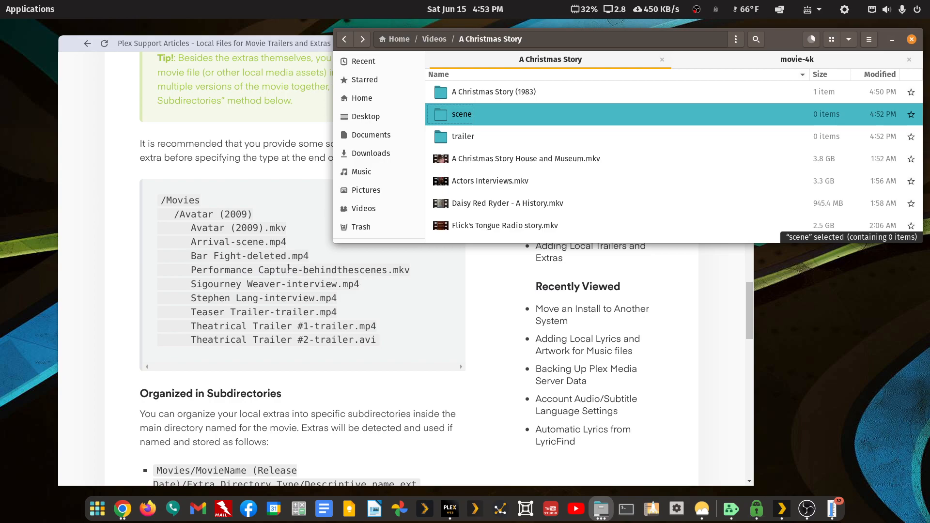
Highlight the -scene, -trailer and -interview suffixes, then scroll back up to the Inline list
drag(230, 244, 264, 243)
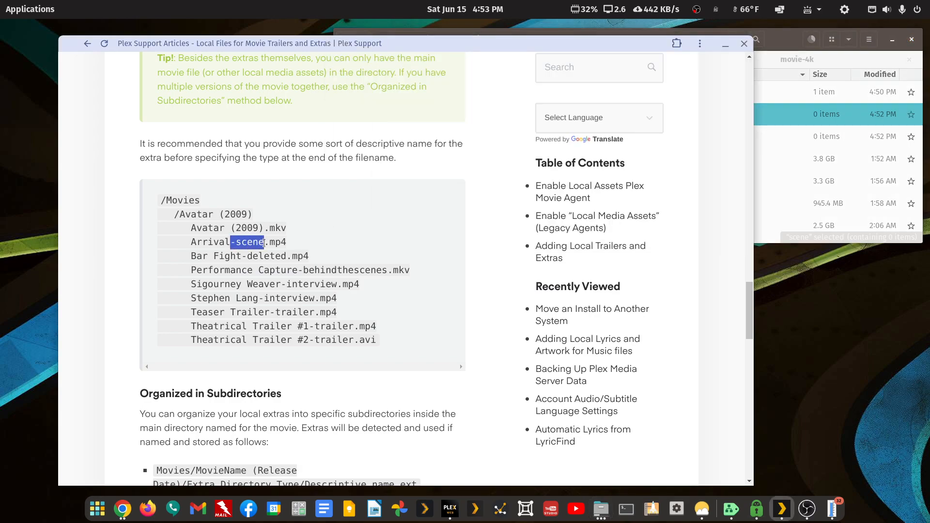
drag(311, 330, 355, 340)
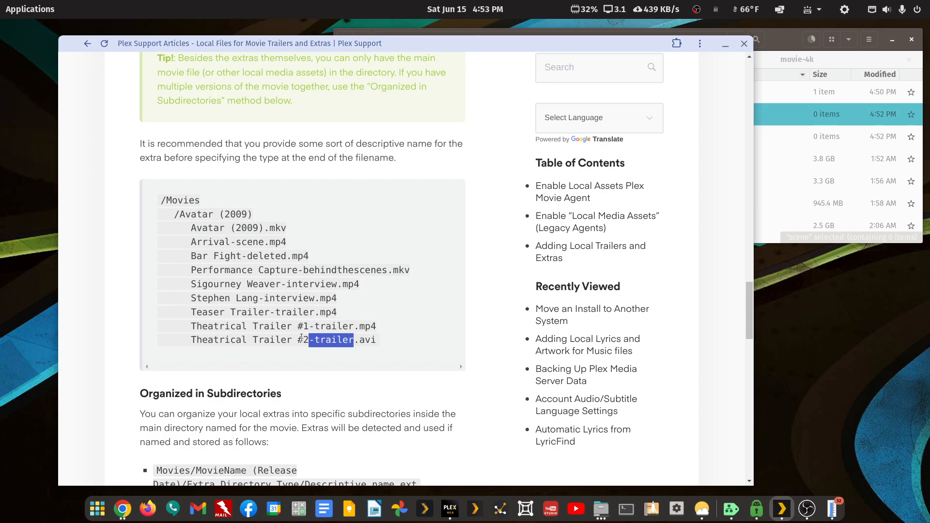
drag(259, 298, 315, 298)
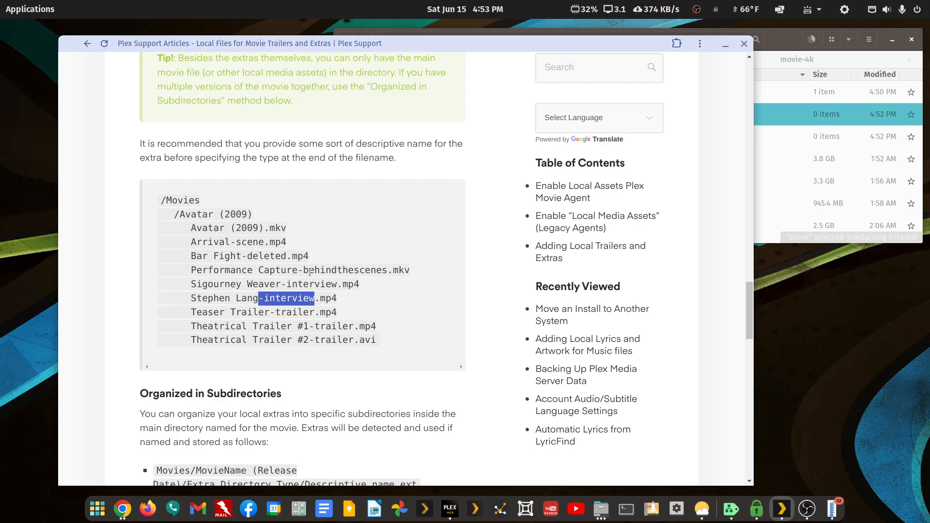
scroll(309, 276, up, 8)
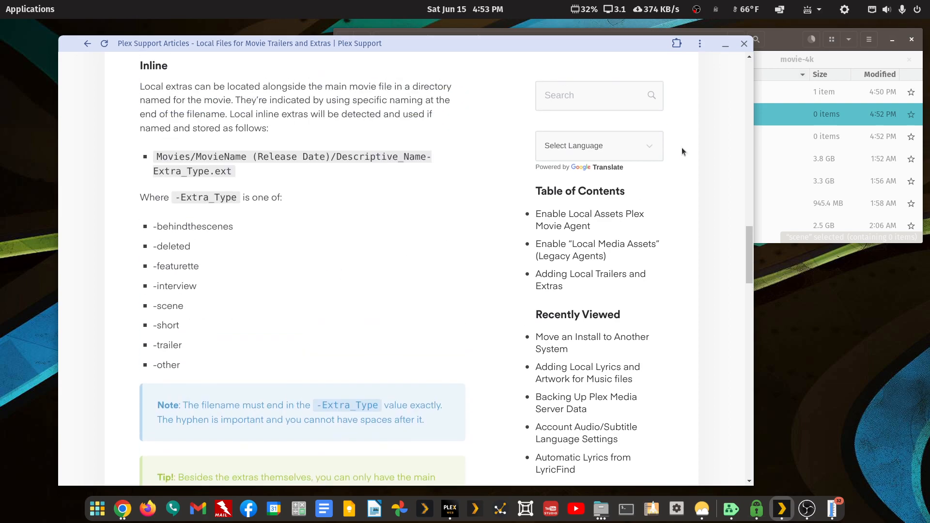
Bring Files back in front and scroll down through the A Christmas Story extras
click(781, 46)
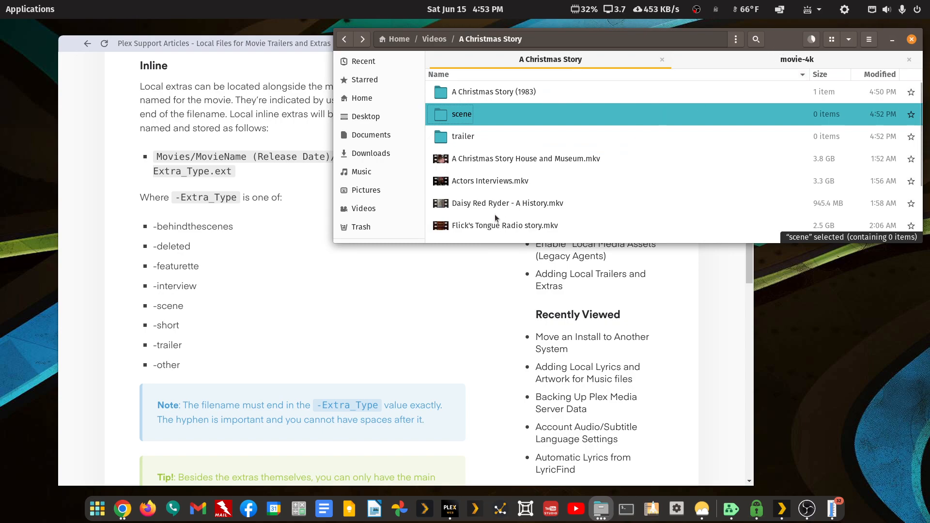
scroll(495, 217, down, 2)
scroll(496, 217, down, 2)
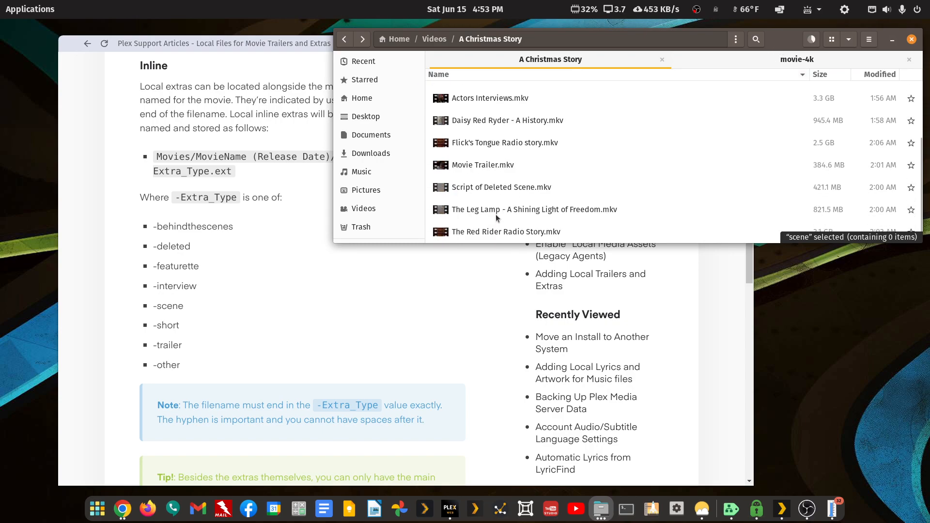
Rename Movie Trailer.mkv to Blu-ray-trailer.mkv
right_click(483, 166)
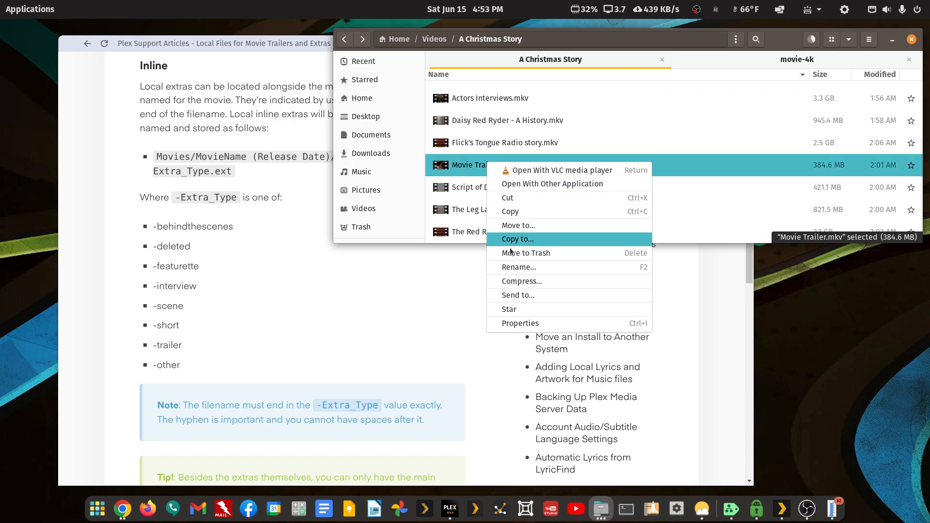
click(512, 268)
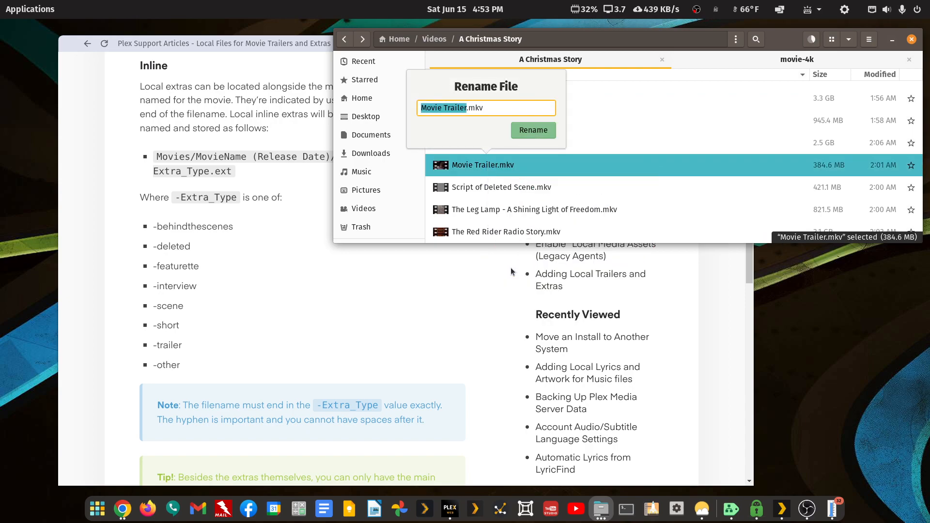
key(Right)
text(-trailer)
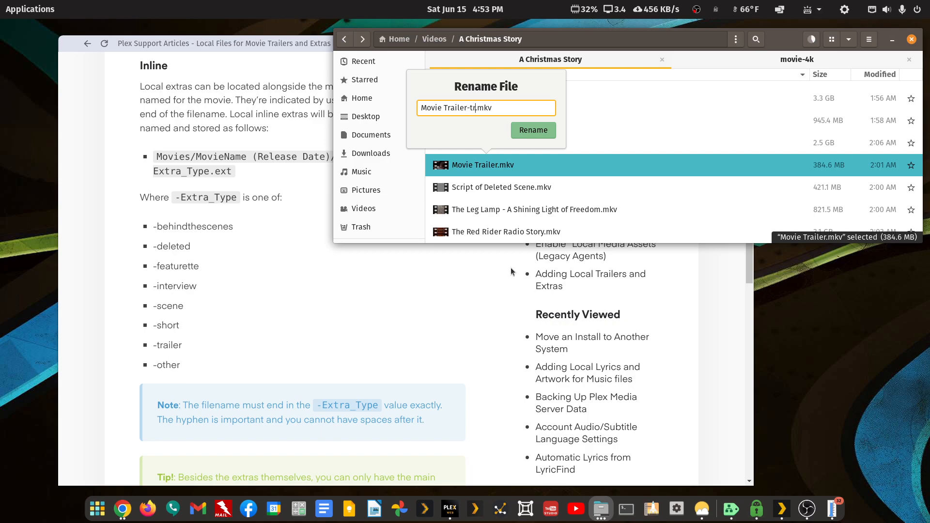
key(Left)
key(Left)
key(Left)
key(Left)
key(ctrl+shift+Left)
key(ctrl+shift+Left)
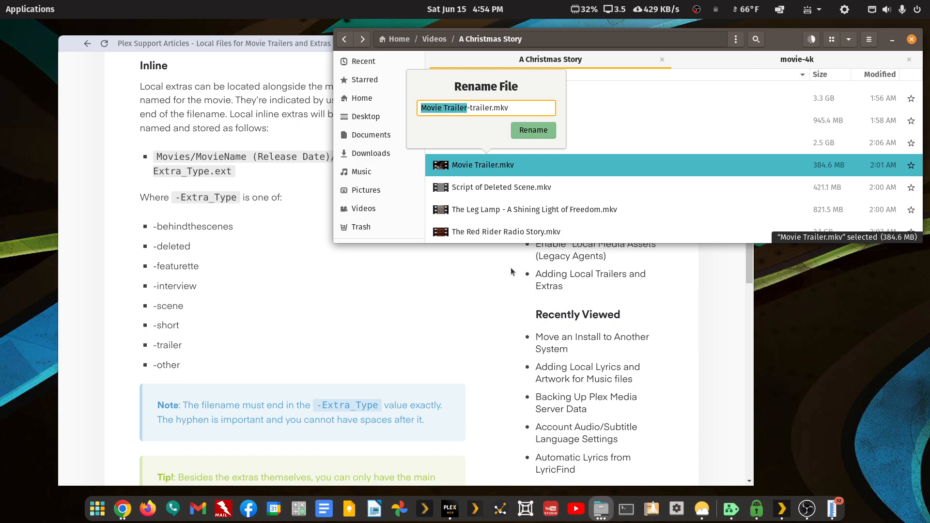
text(Blu)
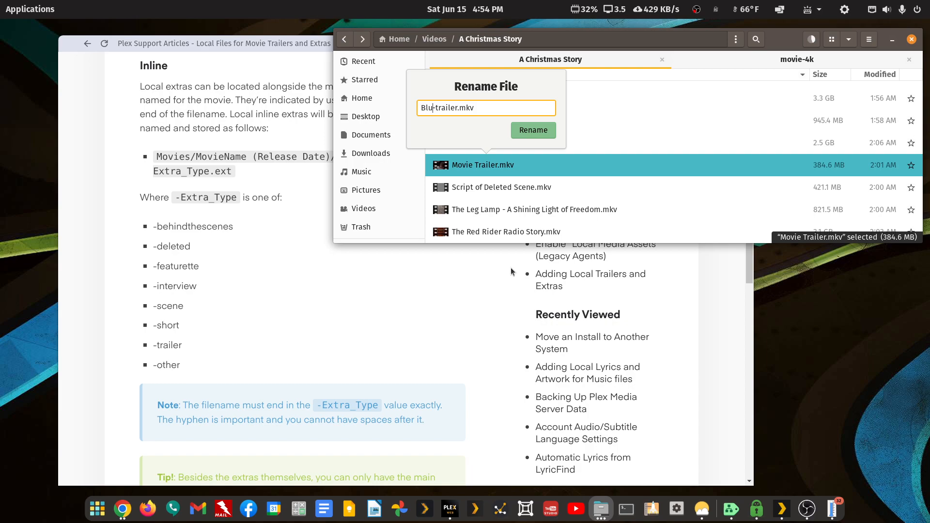
text(-ray)
key(Return)
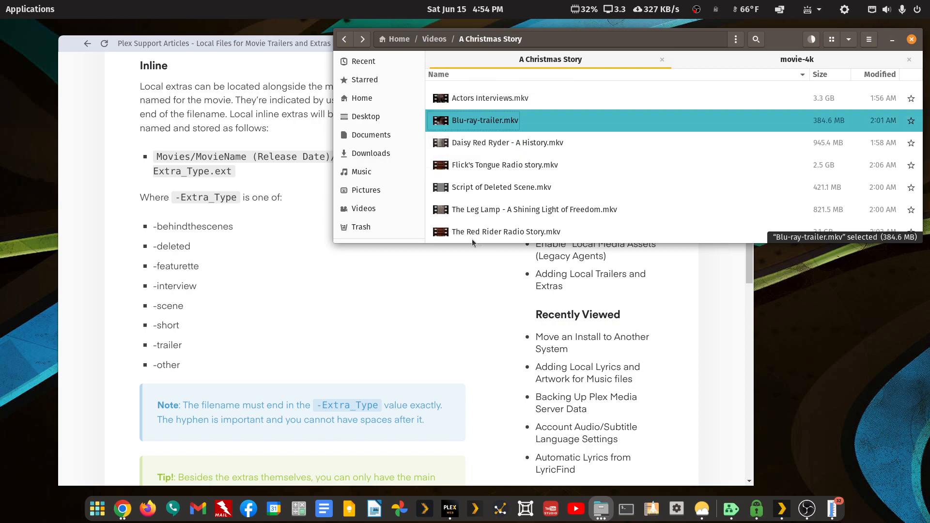
Move Blu-ray-trailer.mkv into the trailer folder
right_click(479, 121)
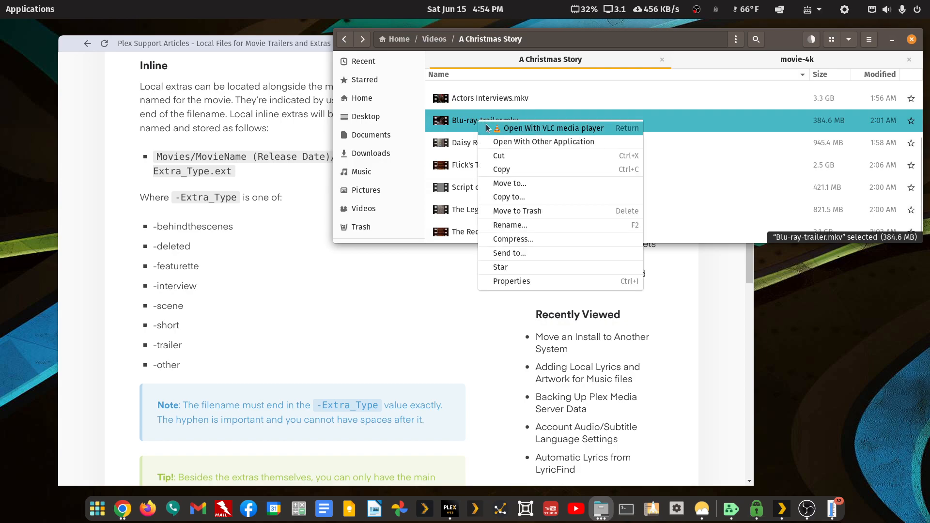
click(491, 153)
scroll(487, 150, up, 2)
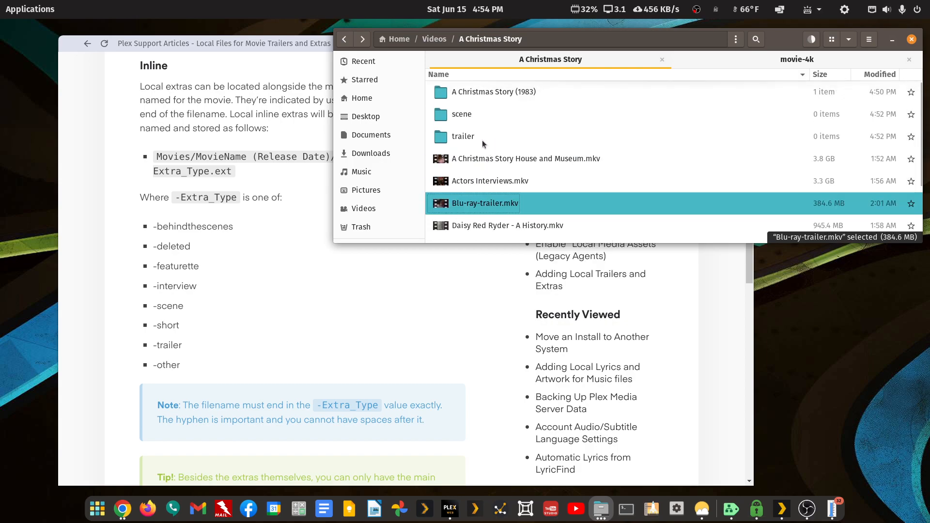
right_click(462, 140)
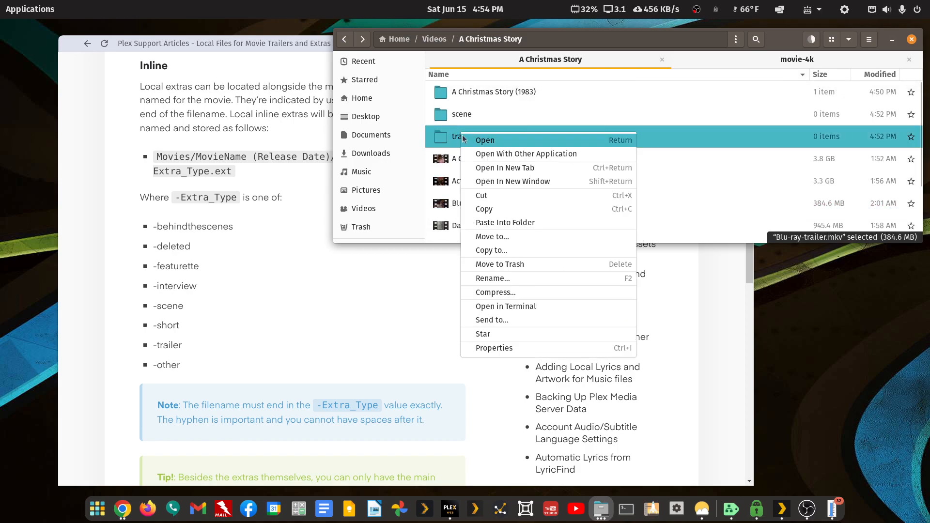
click(493, 221)
scroll(510, 168, down, 2)
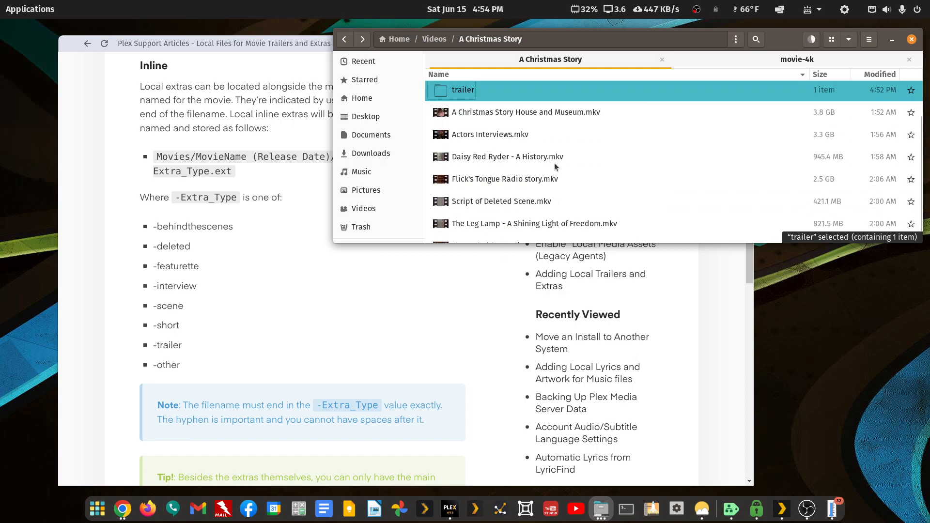
scroll(556, 165, down, 1)
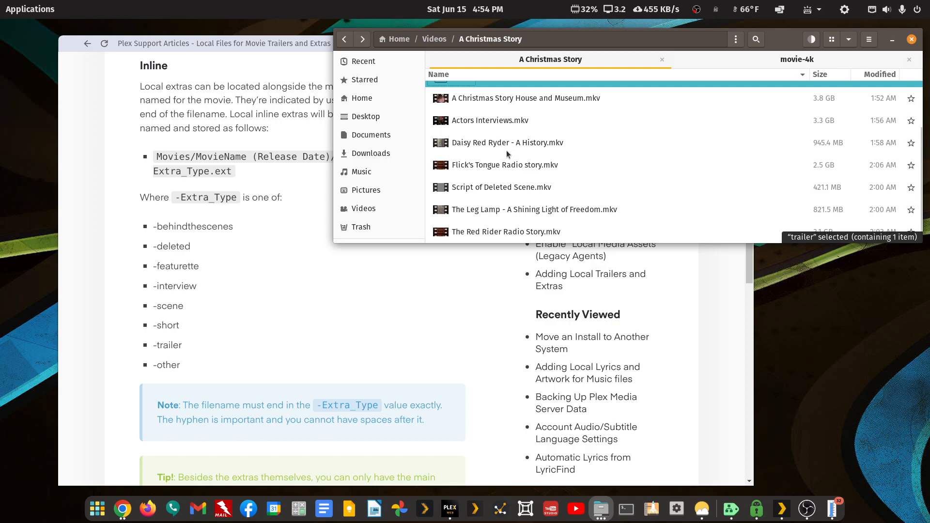
Rename Script of Deleted Scene.mkv to Script of Deleted Scene-scene.mkv
right_click(487, 193)
click(519, 294)
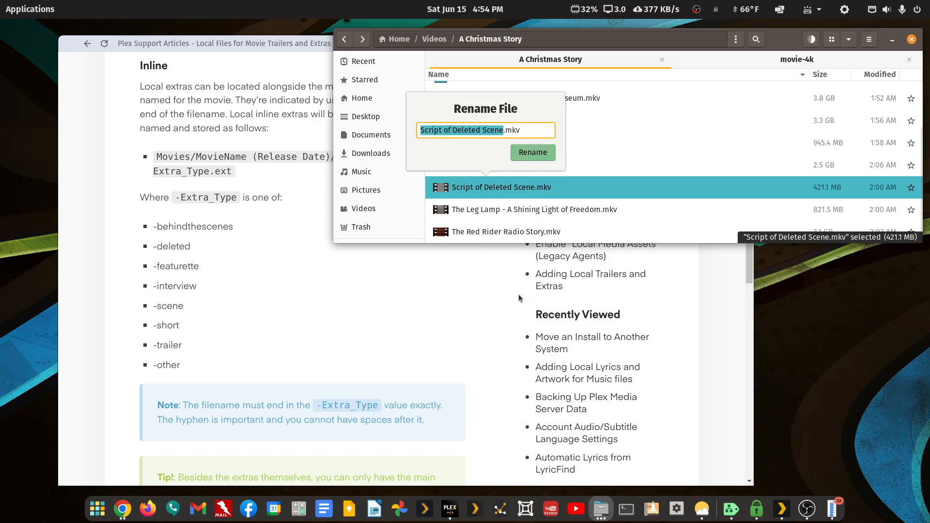
key(Right)
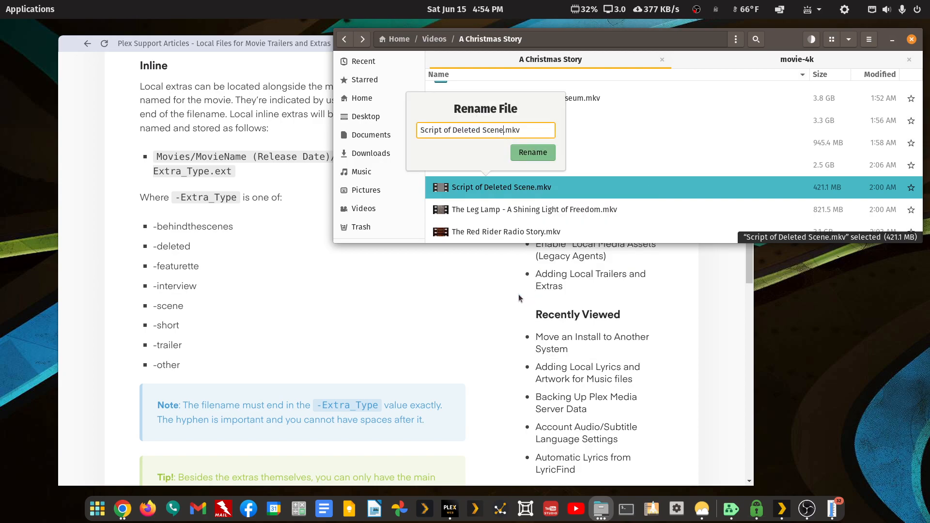
text(-scene)
key(Return)
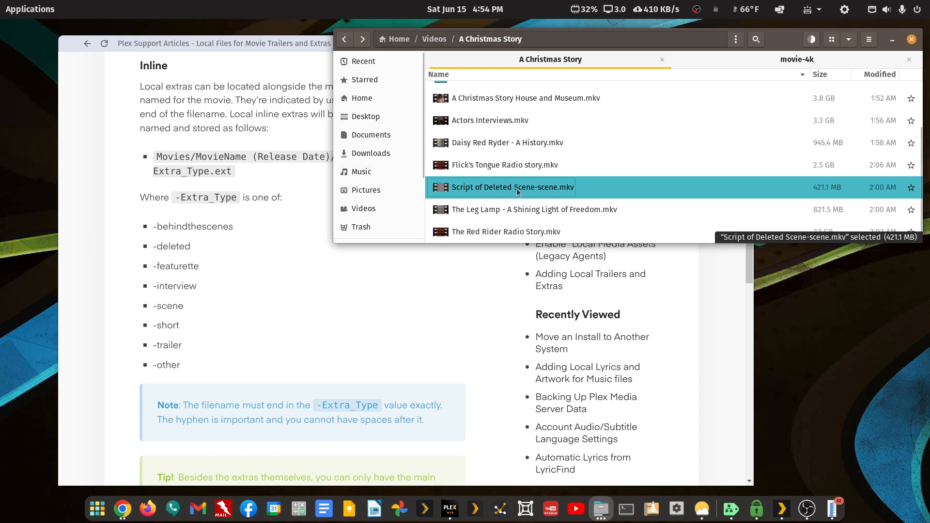
Cut the renamed file and paste it into the scene folder
right_click(519, 191)
click(537, 230)
scroll(471, 106, up, 2)
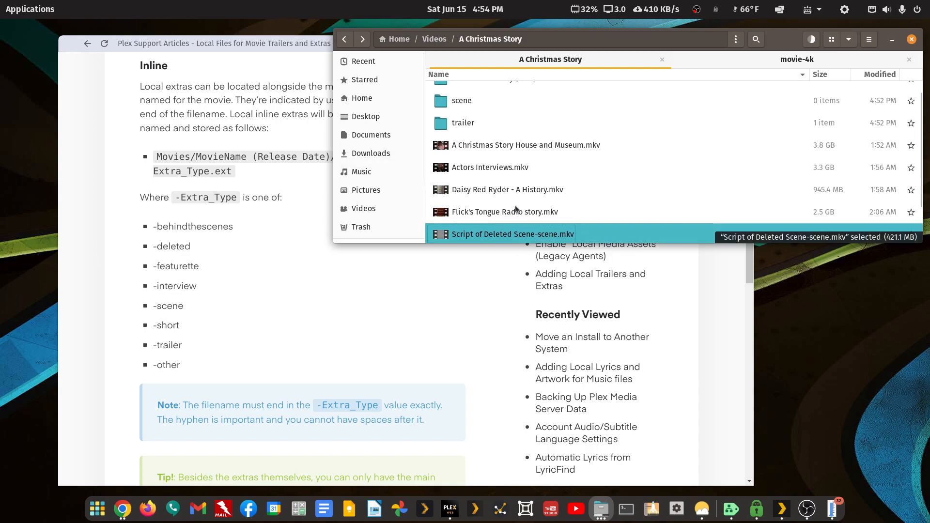
right_click(467, 102)
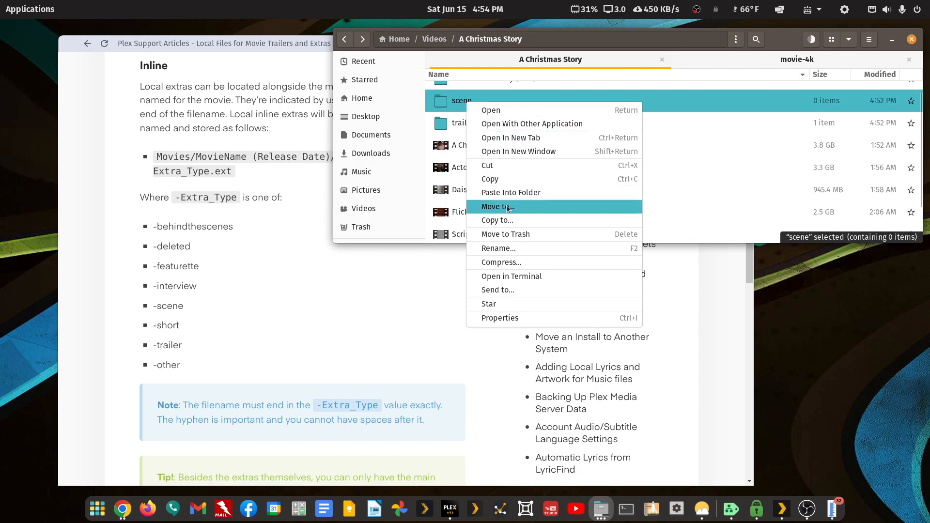
click(511, 195)
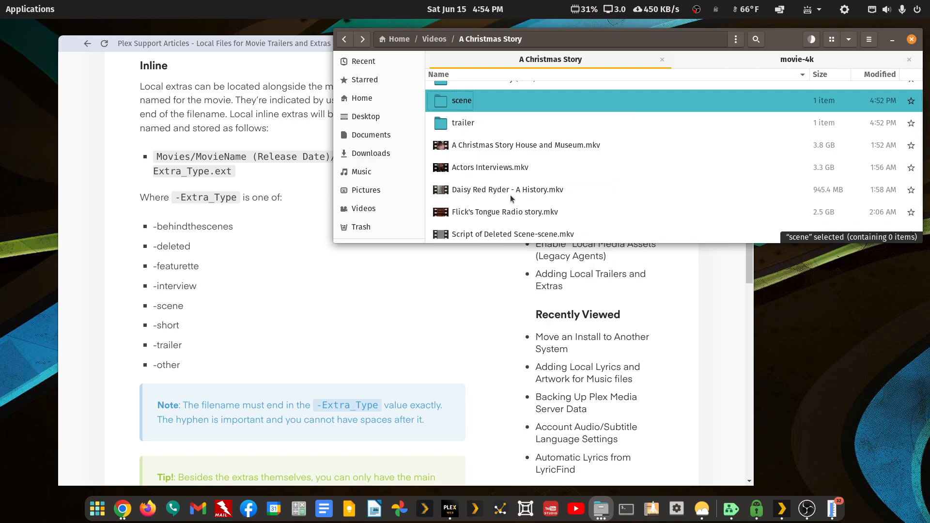
Rename Actors Interviews.mkv to Actors Interviews-interview.mkv
right_click(487, 170)
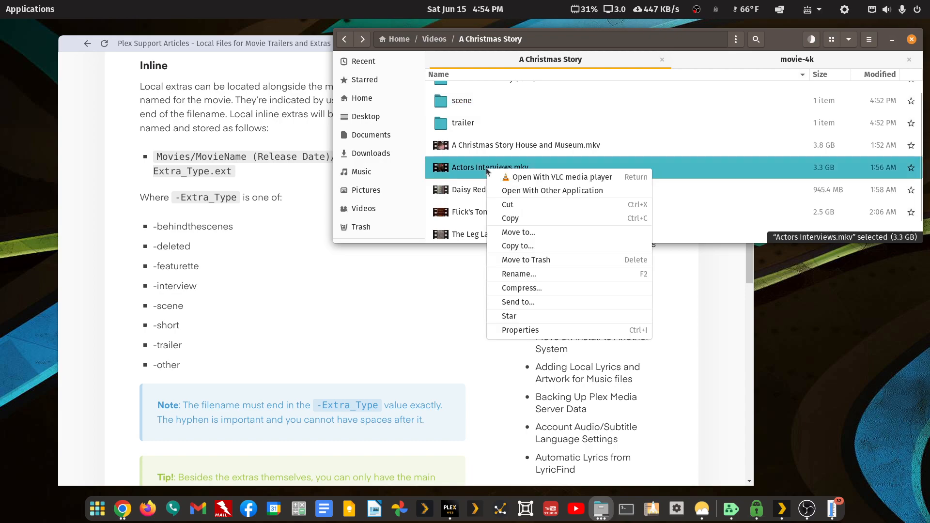
click(542, 275)
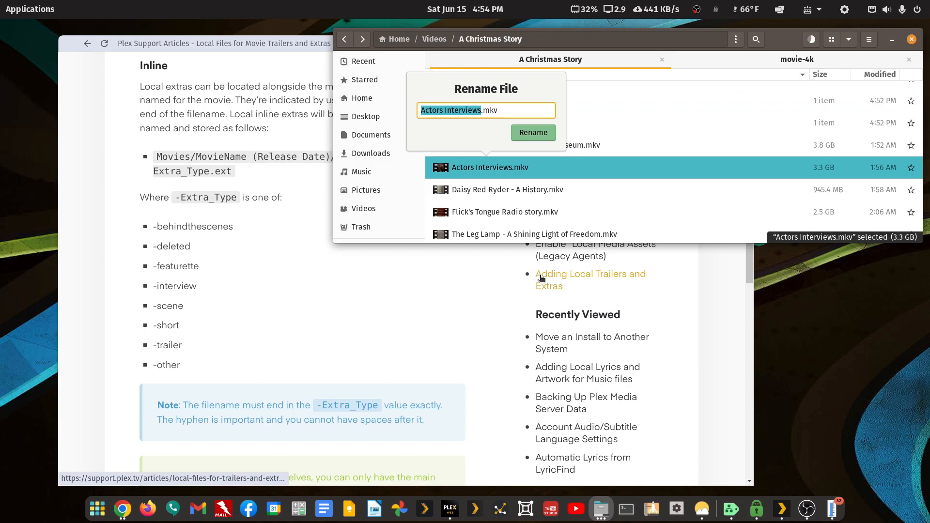
key(Right)
text(-interview)
key(Return)
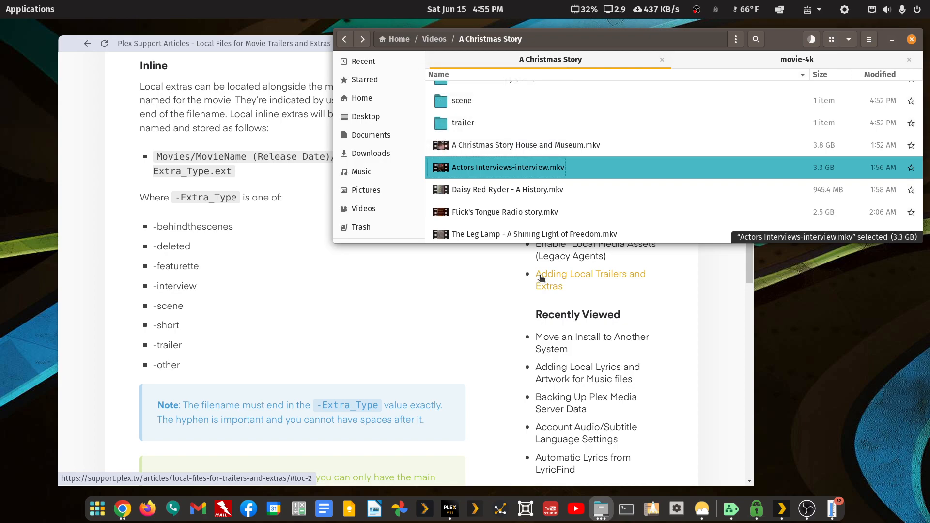
Maximize Files and create a new folder named 'interview'
double_click(777, 45)
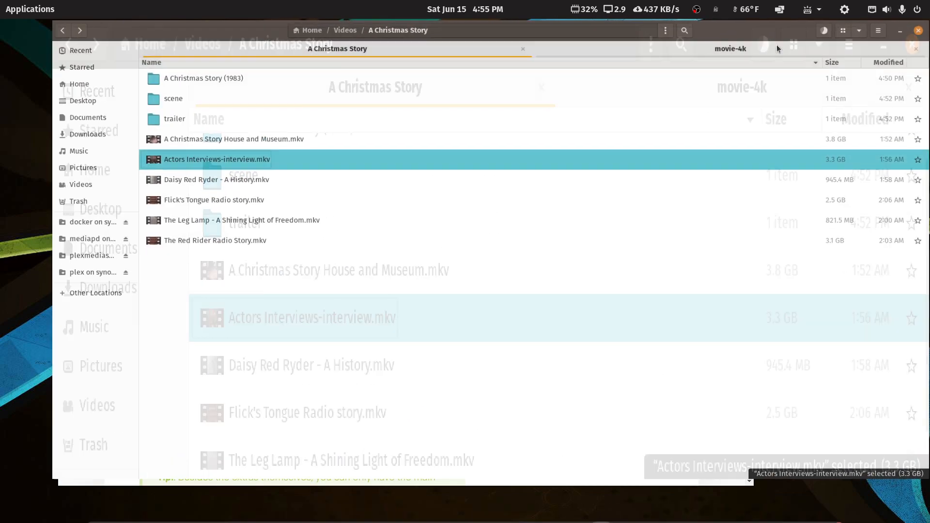
right_click(347, 323)
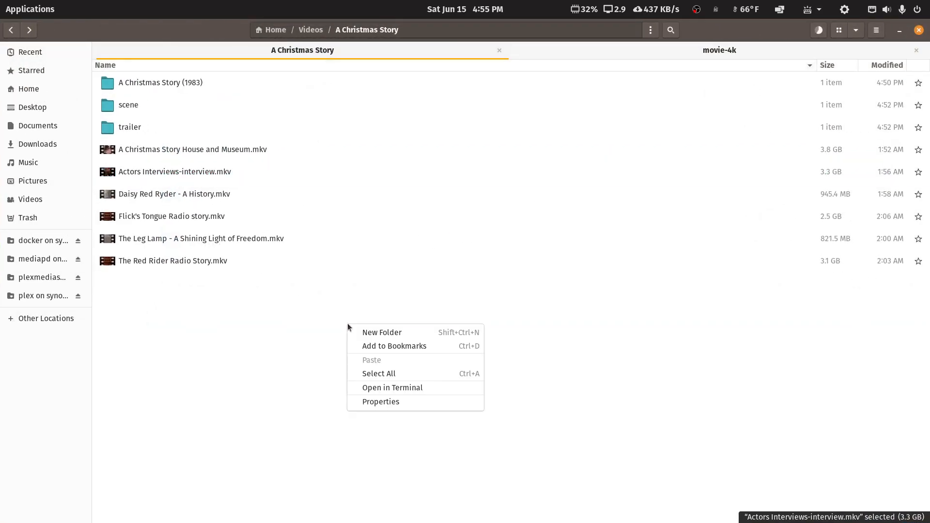
click(371, 338)
text(intervi)
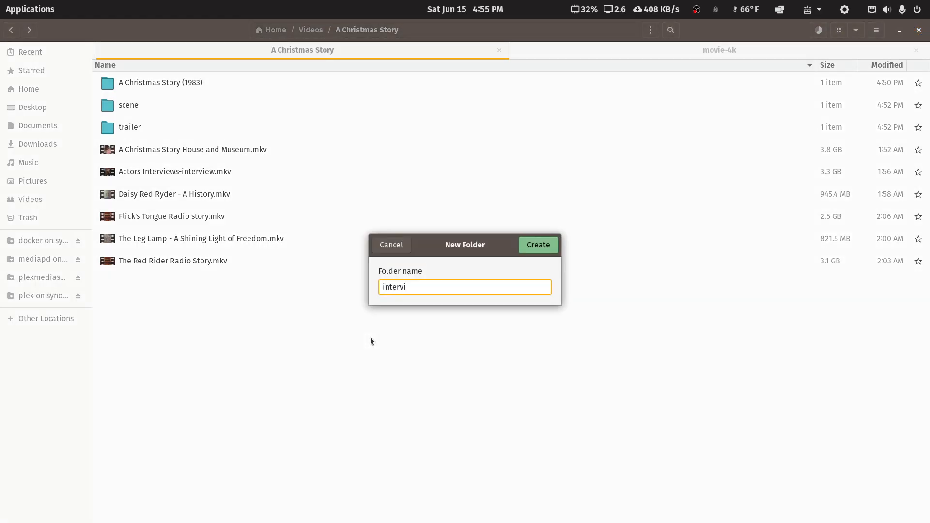
text(ew)
key(Return)
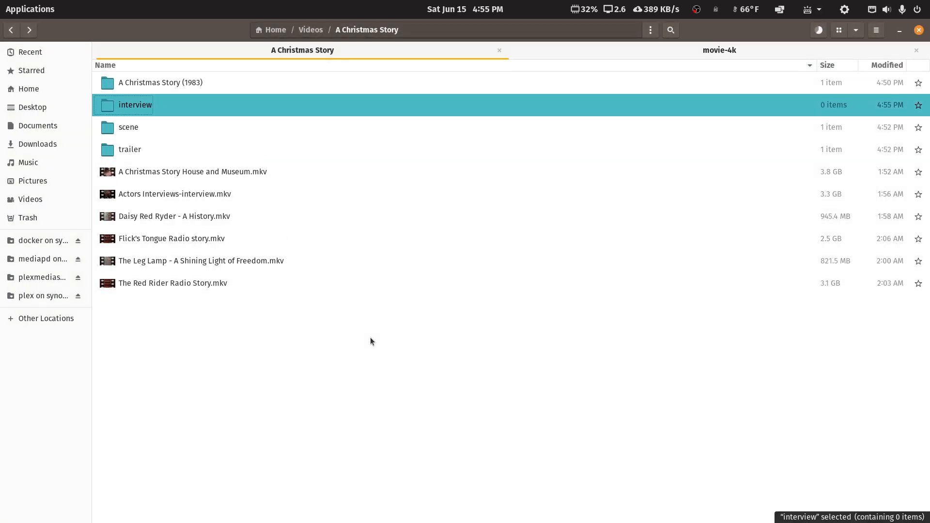
Cut Actors Interviews-interview.mkv, paste it into the interview folder, and restore the window size
right_click(165, 195)
click(188, 233)
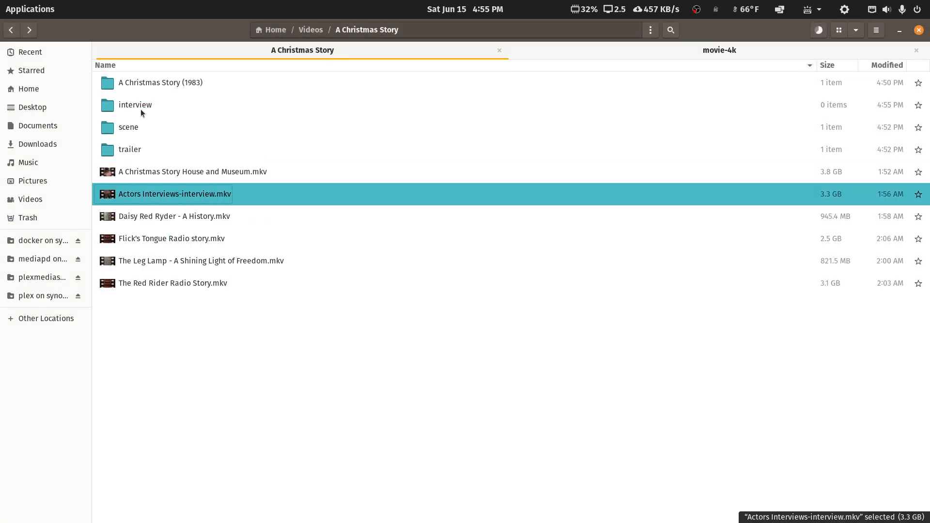
right_click(143, 110)
click(180, 201)
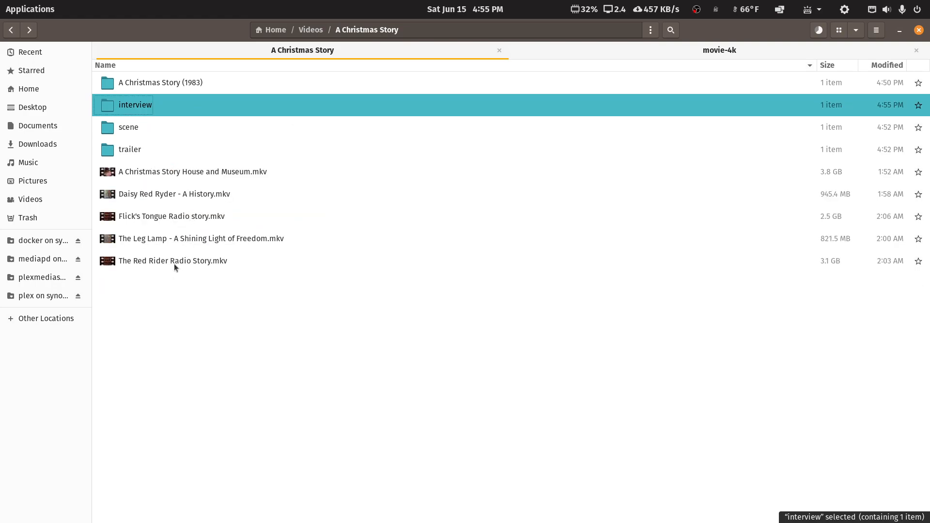
double_click(775, 27)
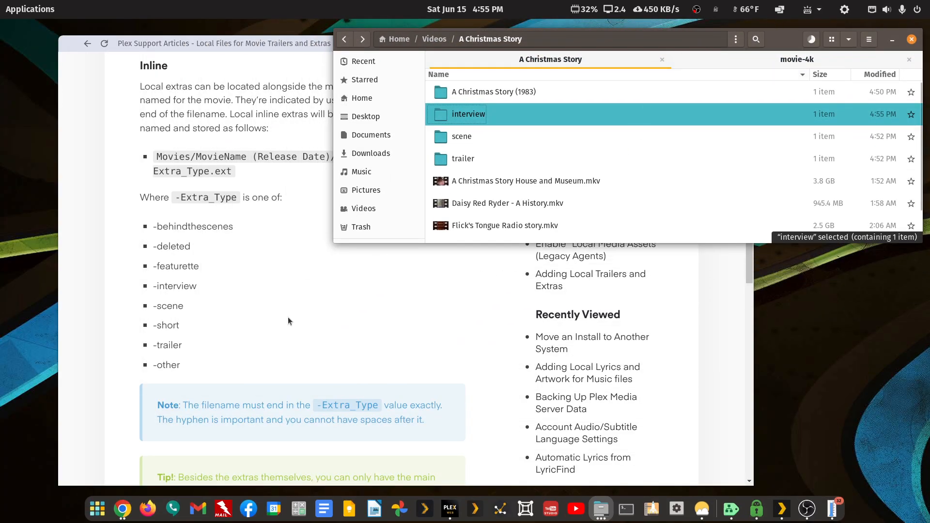
Copy the word 'featurette' from the Plex support article
drag(202, 269, 156, 270)
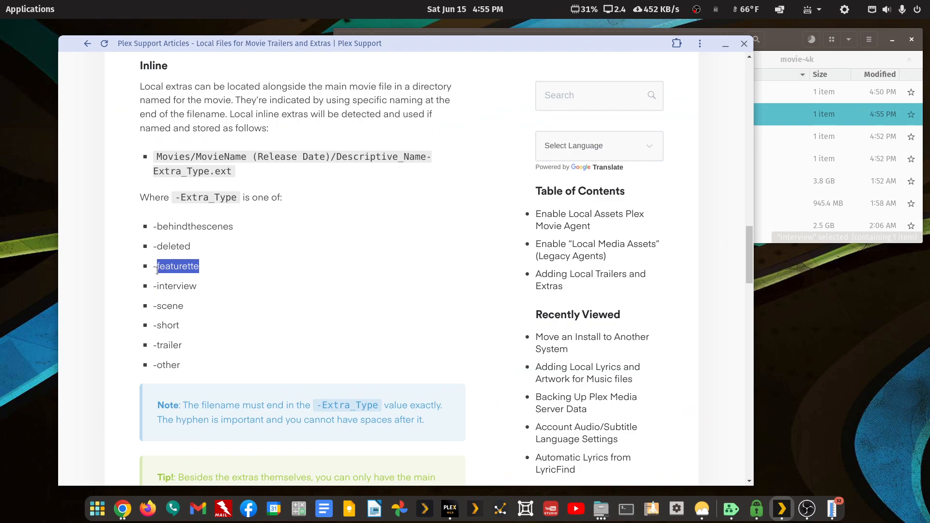
click(792, 46)
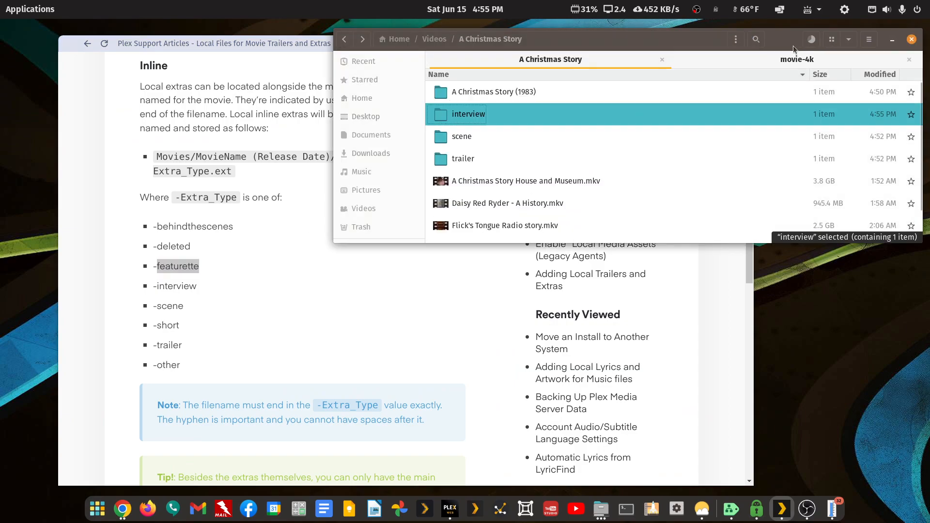
right_click(464, 232)
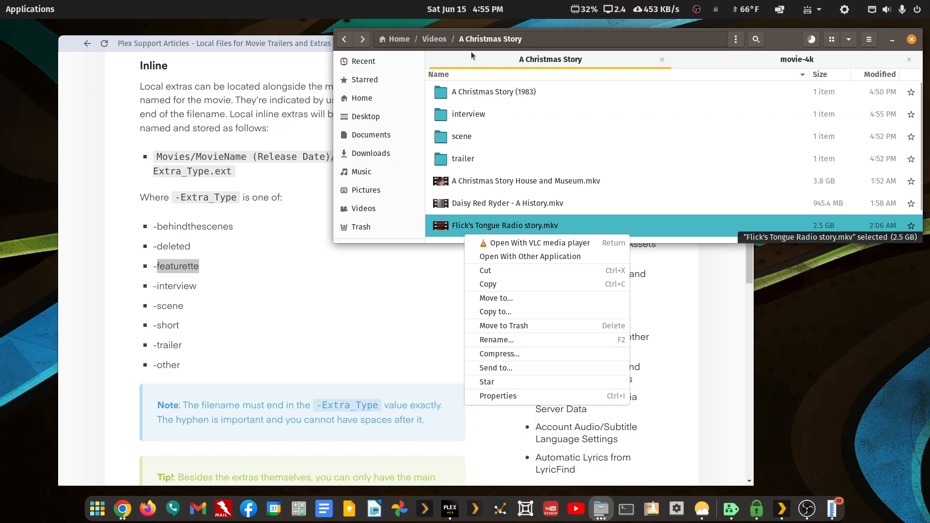
click(771, 33)
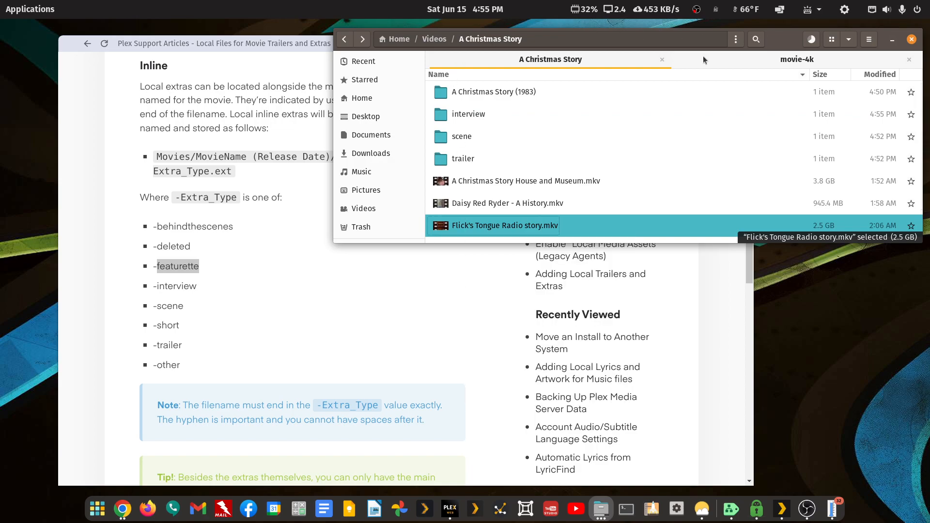
Create an empty folder named 'featurette' beside the movie
double_click(790, 41)
right_click(165, 341)
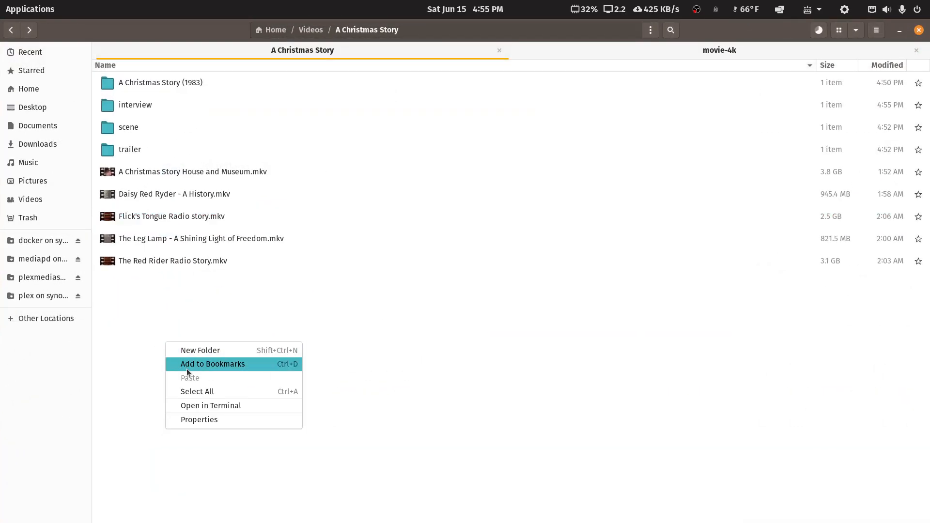
click(193, 350)
text(featurette)
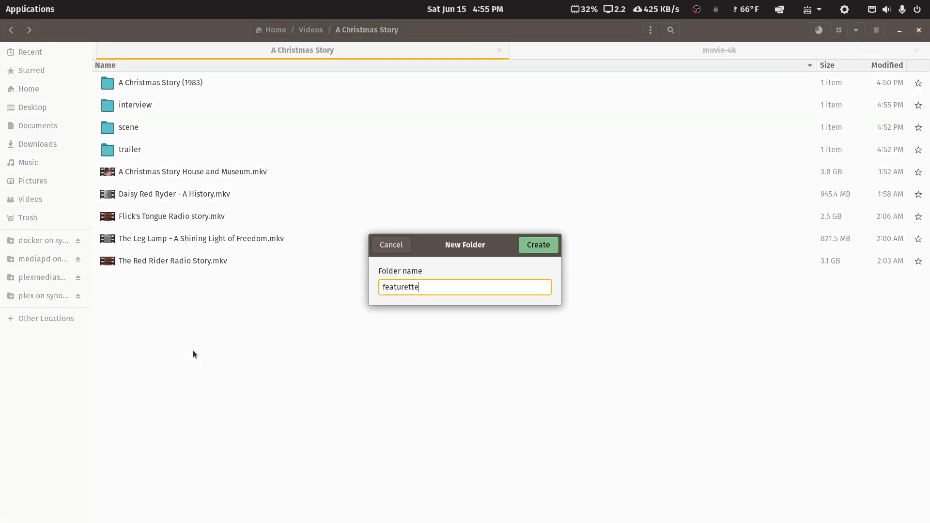
click(541, 244)
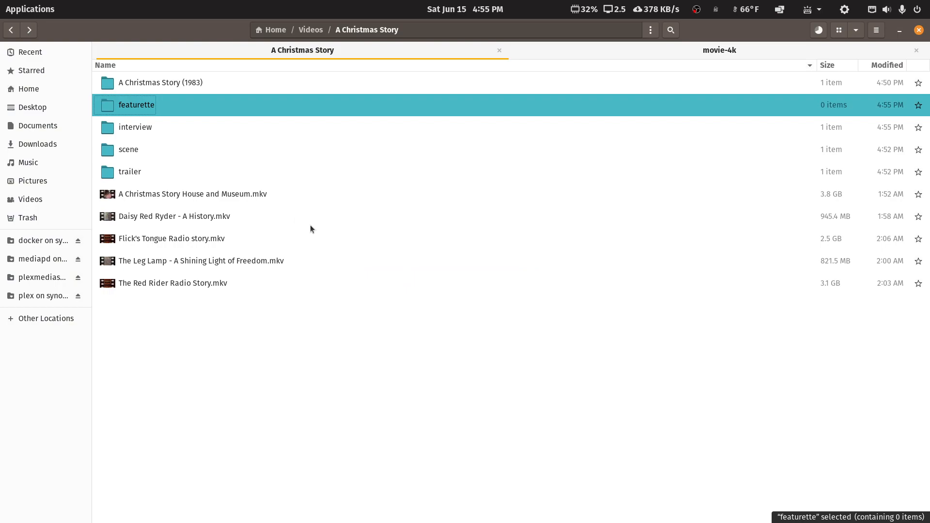
Rename A Christmas Story House and Museum.mkv to A Christmas Story House and Museum-featurette.mkv
key(Down)
key(Down)
key(Down)
key(Down)
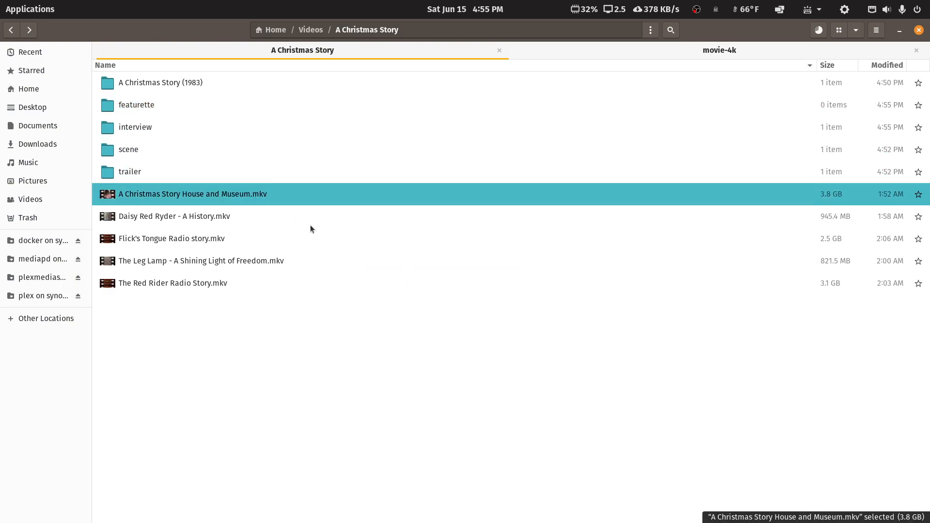
key(F2)
key(Right)
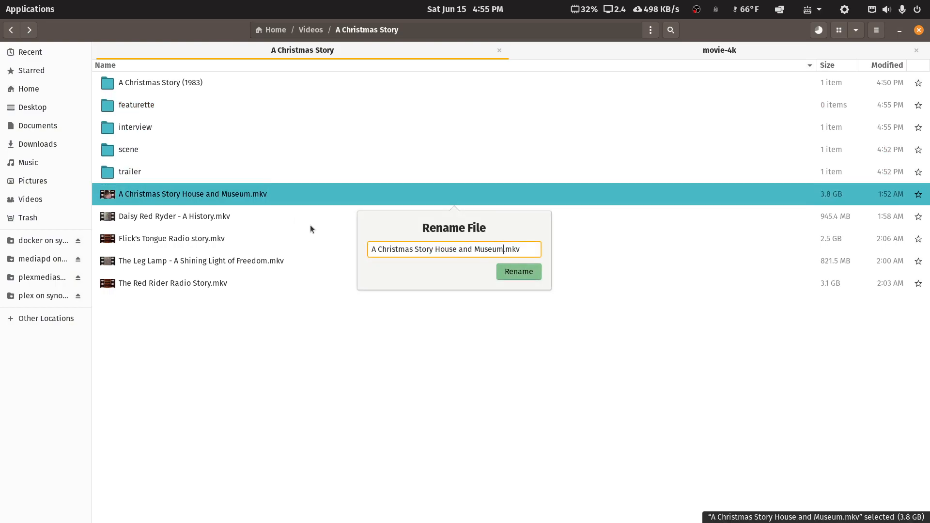
text(-)
key(ctrl+v)
key(shift+Left)
key(shift+Left)
key(shift+Left)
key(shift+Left)
key(shift+Left)
key(shift+Left)
key(shift+Left)
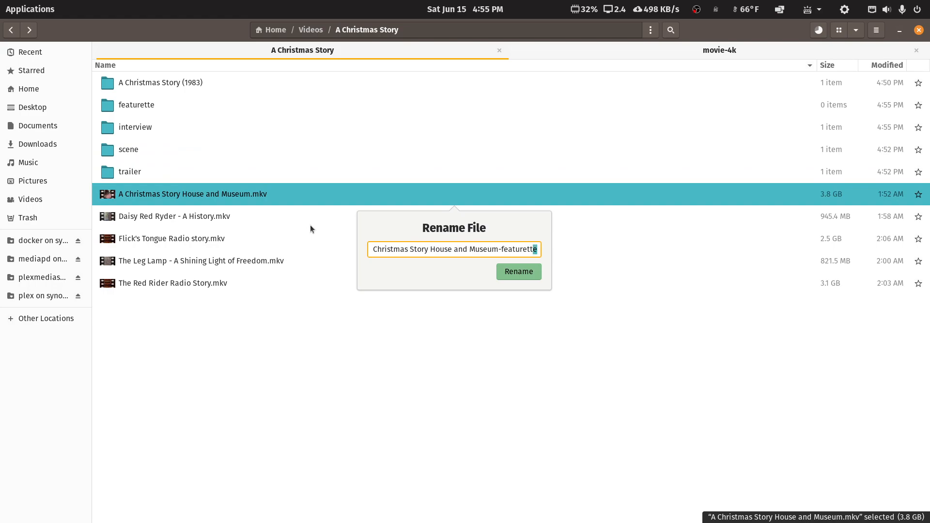
key(shift+Left)
key(shift+Left)
key(shift+Left)
key(shift+Left)
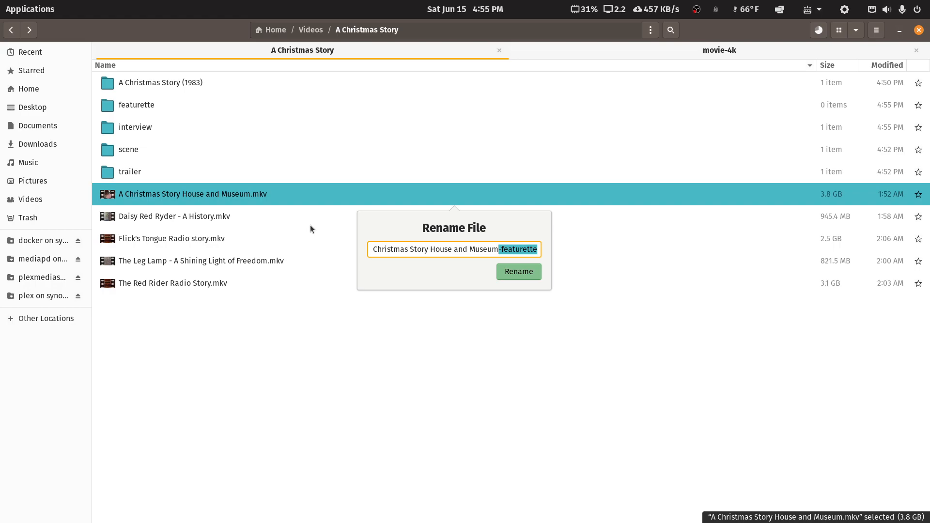
key(Return)
click(310, 225)
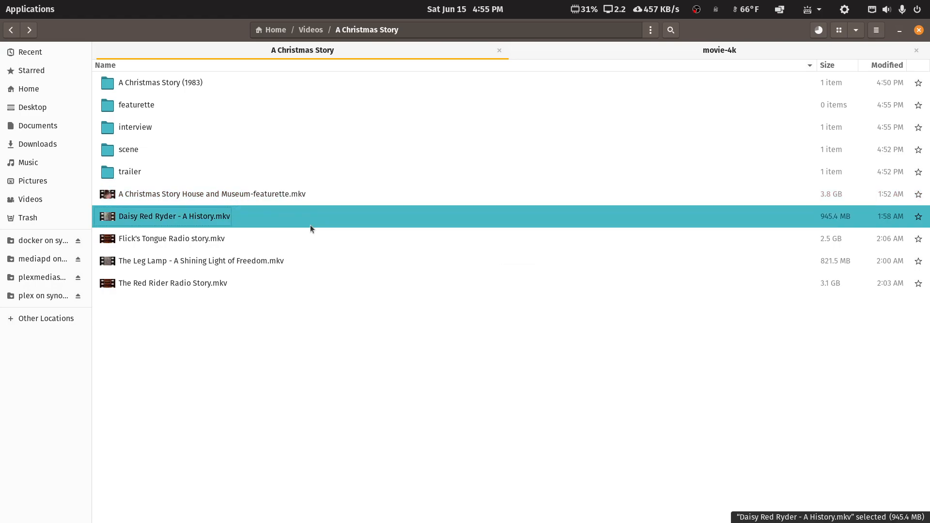
Batch-rename the four remaining extras with find and replace so each ends in -featurette.mkv
key(shift+Down)
key(shift+Down)
key(shift+Down)
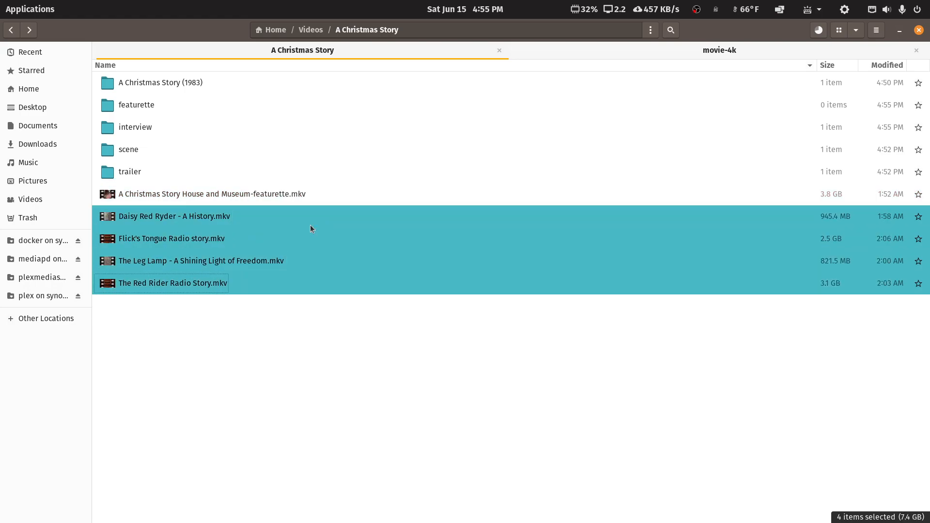
right_click(189, 221)
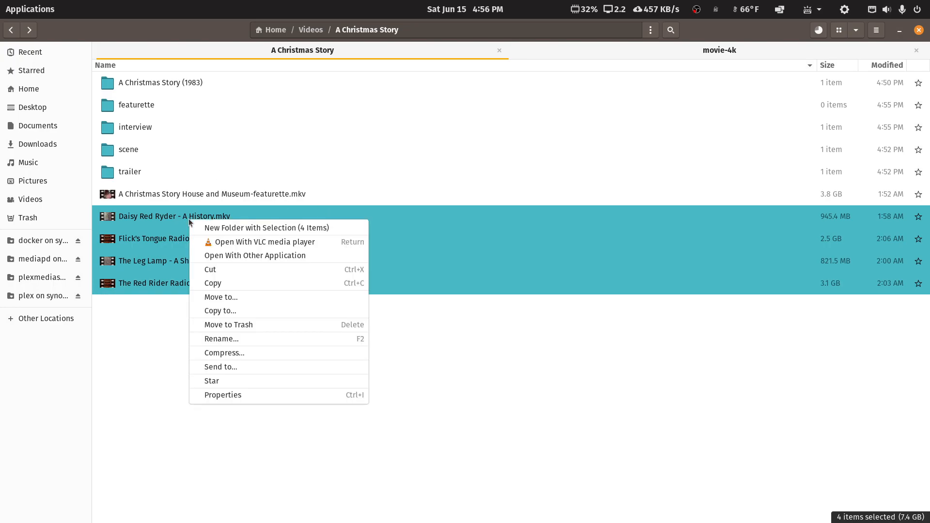
click(218, 339)
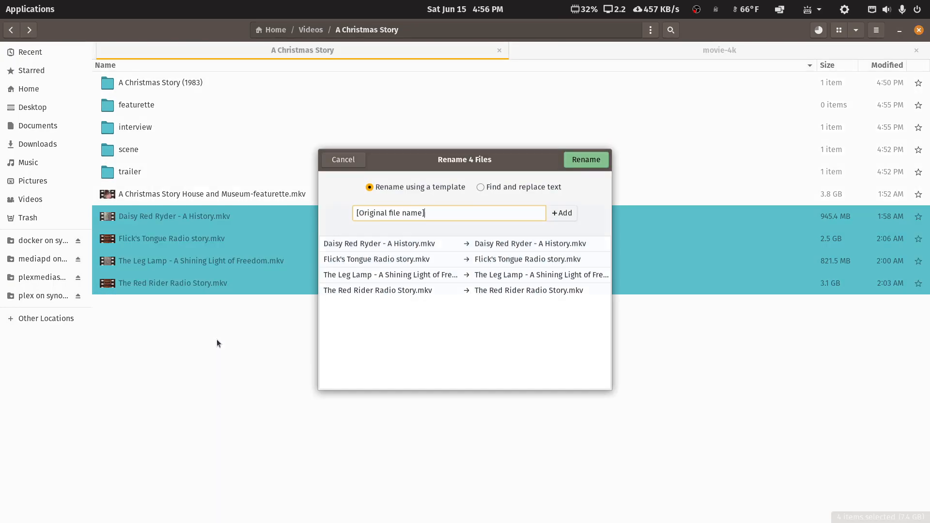
click(480, 185)
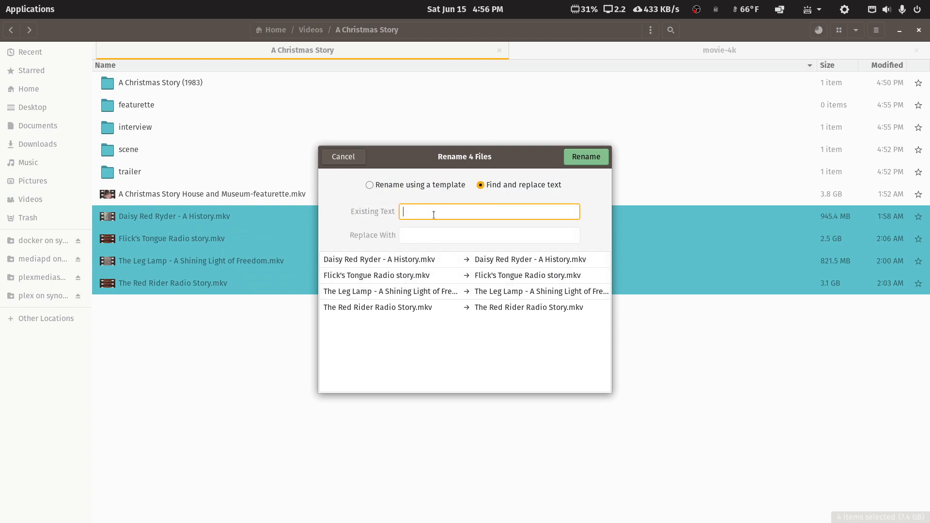
text(.mk)
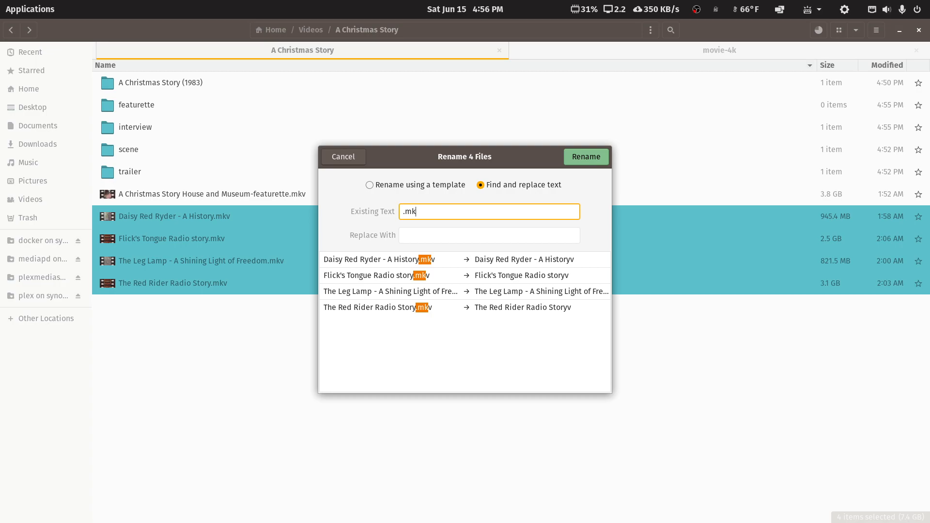
text(v)
key(Tab)
text(-featurette)
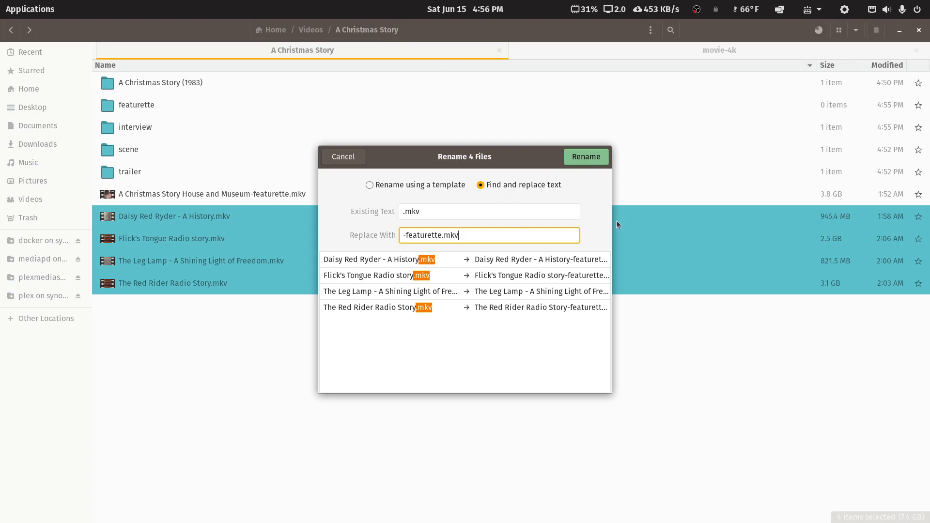
drag(612, 226, 858, 228)
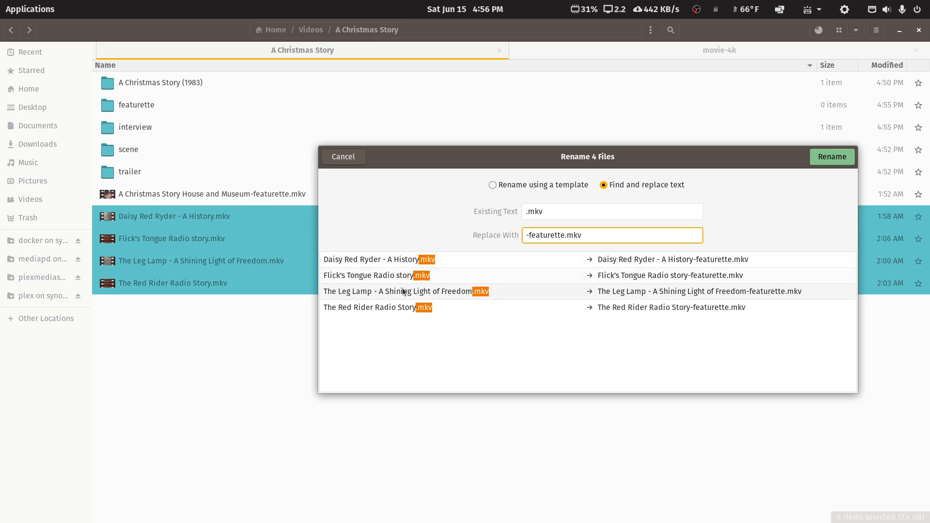
click(832, 157)
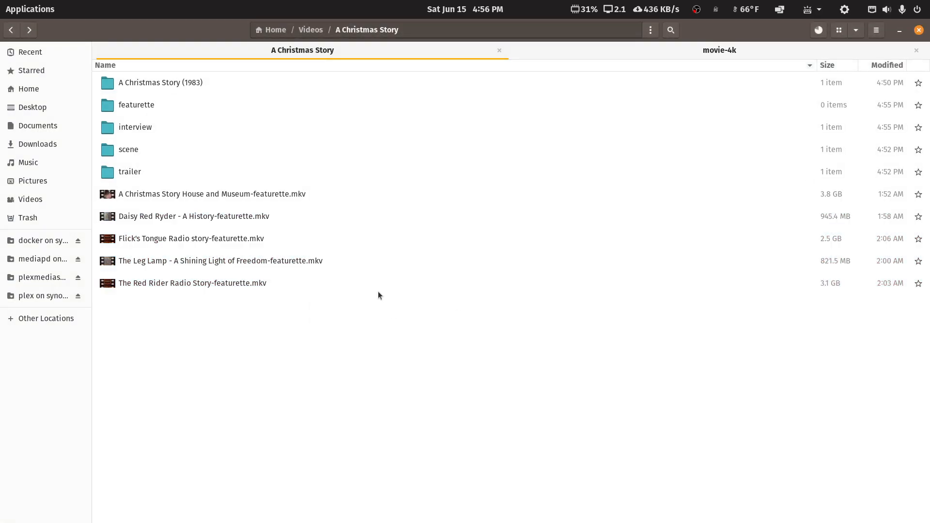
Move the five -featurette videos into the featurette folder and check the movie-4k move progress
drag(219, 285, 263, 201)
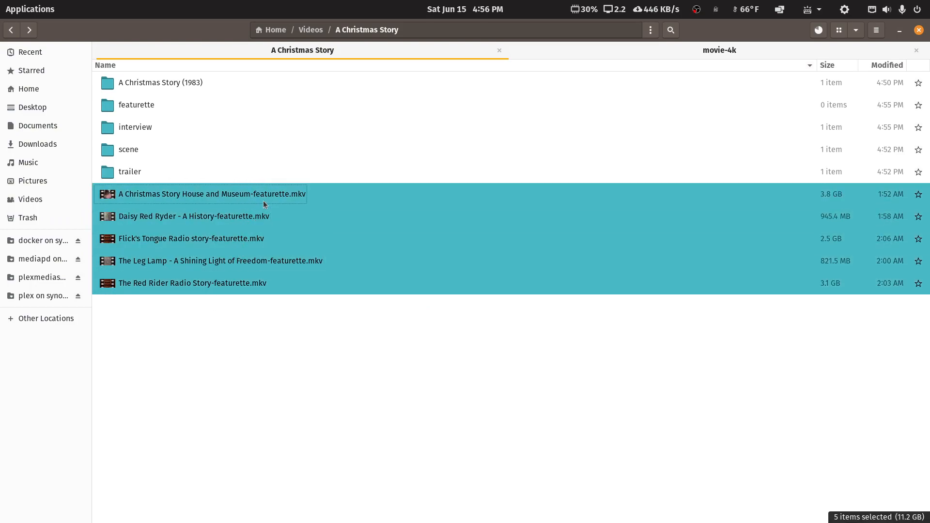
right_click(263, 198)
click(278, 306)
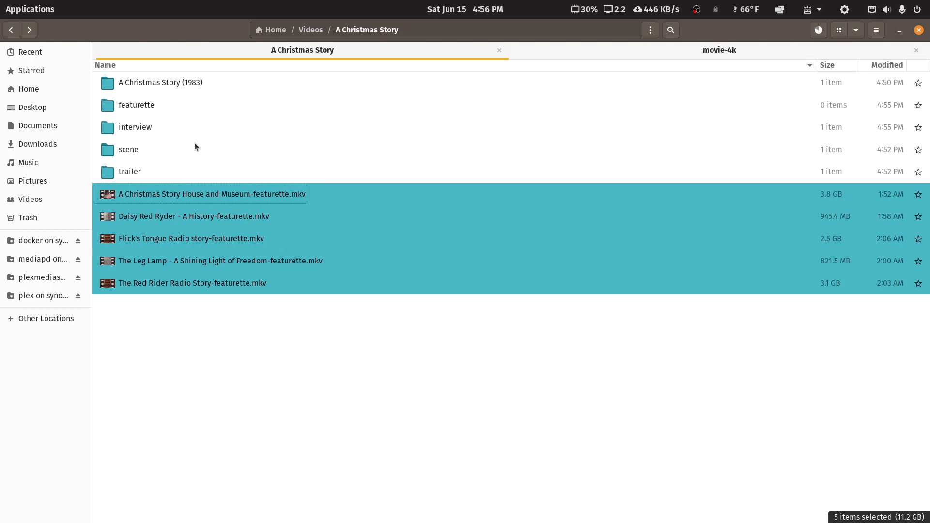
right_click(150, 113)
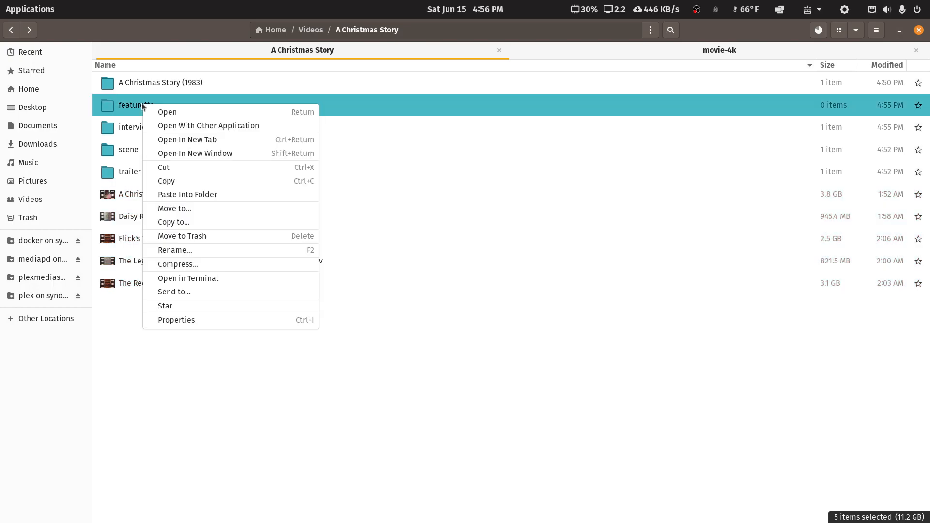
click(184, 195)
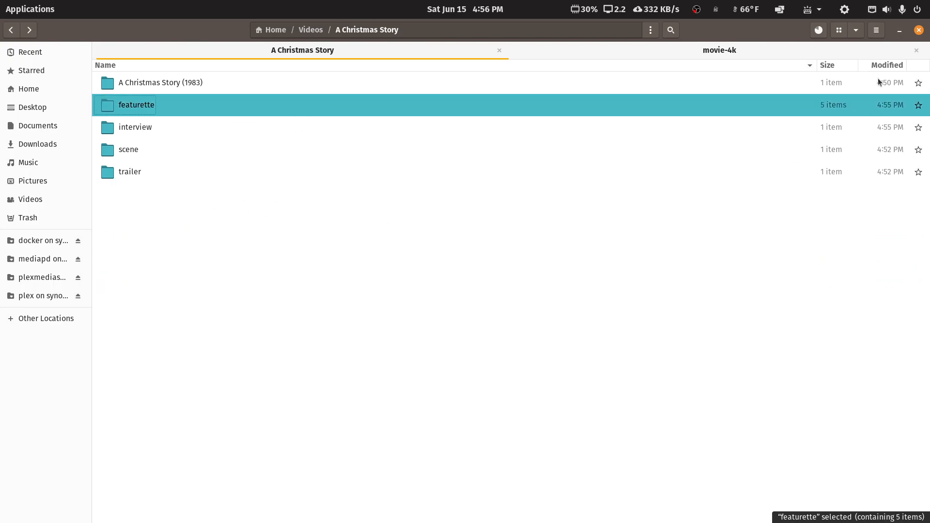
click(819, 30)
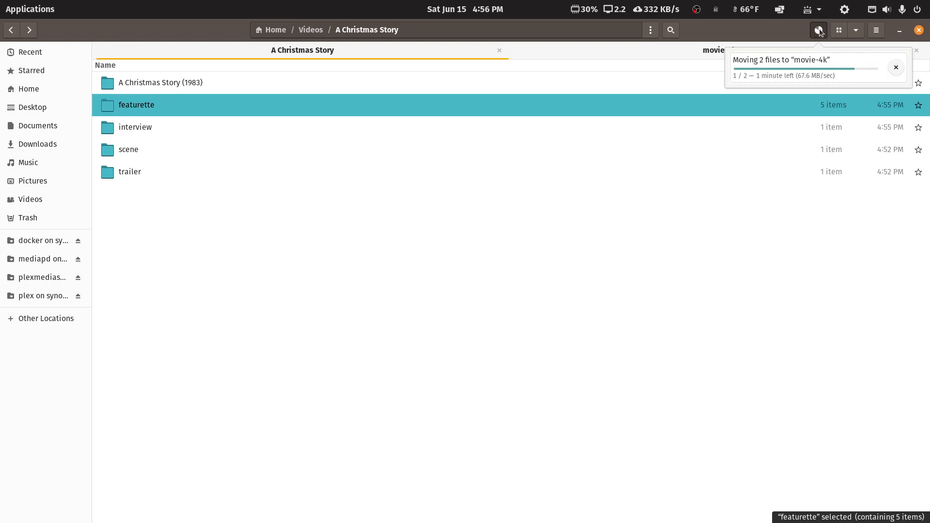
click(757, 33)
Read the article's Enable Local Assets sections, then bring the Plex Web Movies library fully onscreen
double_click(757, 33)
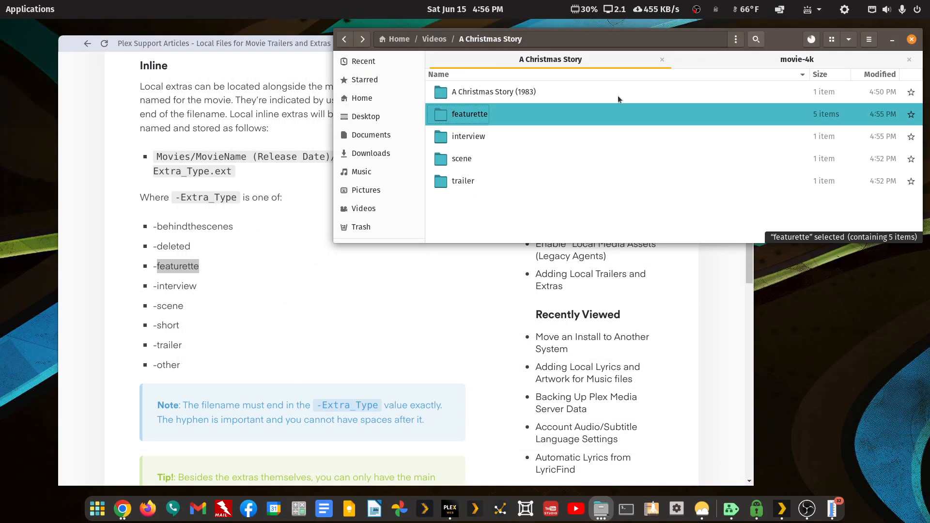
click(258, 61)
scroll(434, 288, down, 2)
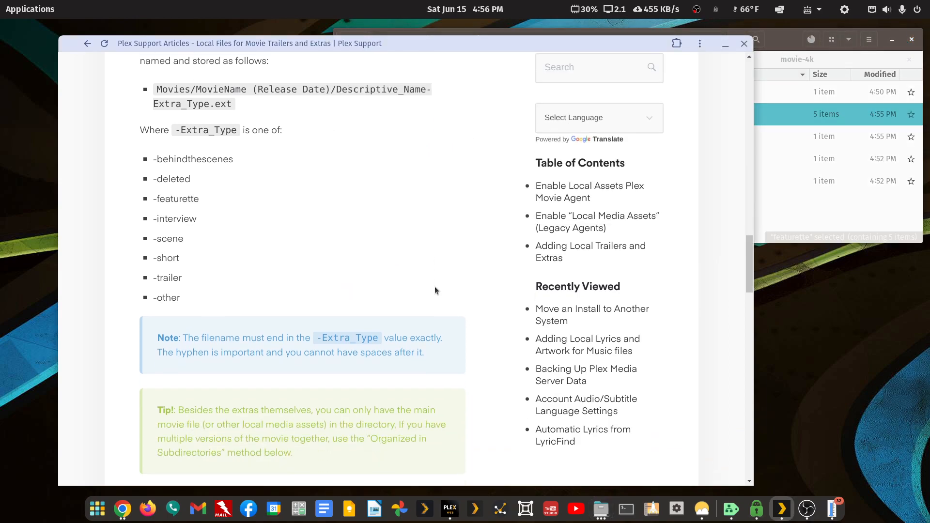
scroll(435, 288, up, 10)
scroll(434, 286, up, 3)
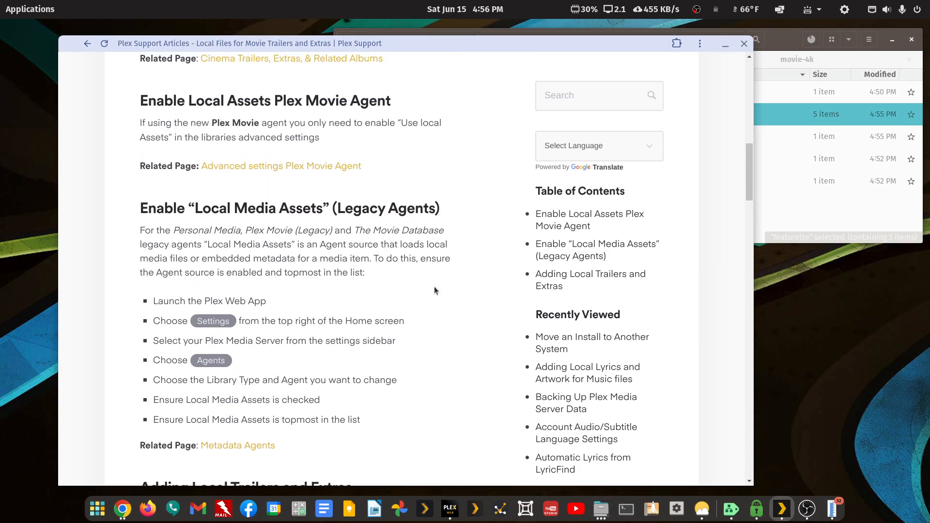
scroll(432, 285, up, 2)
scroll(431, 283, up, 3)
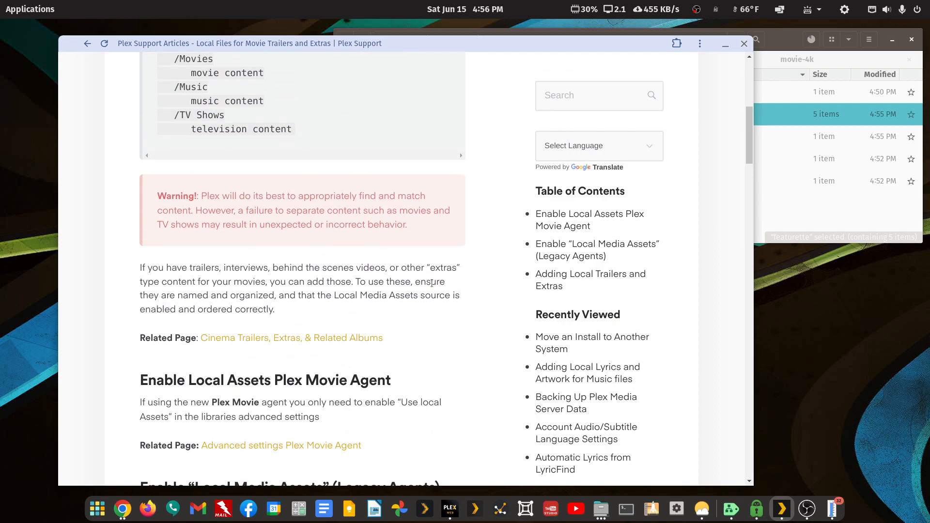
scroll(432, 283, up, 5)
scroll(432, 283, down, 5)
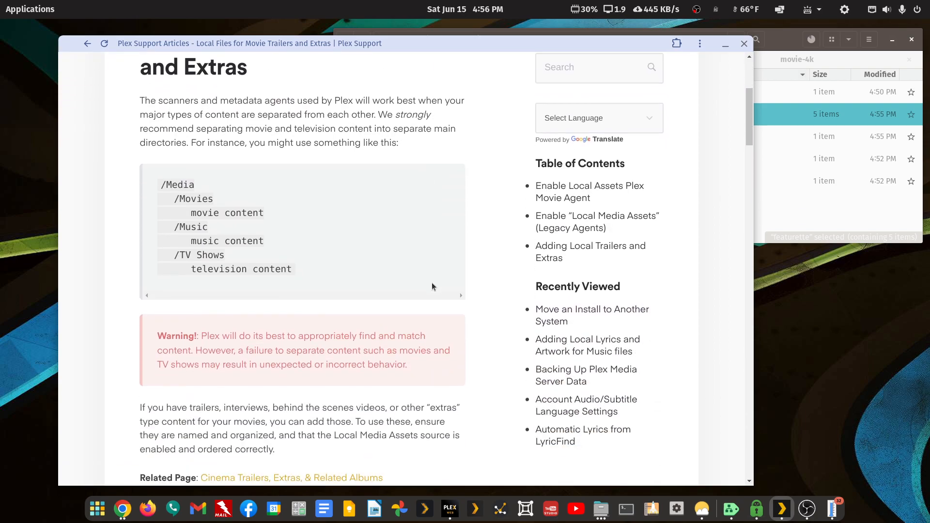
scroll(432, 283, down, 2)
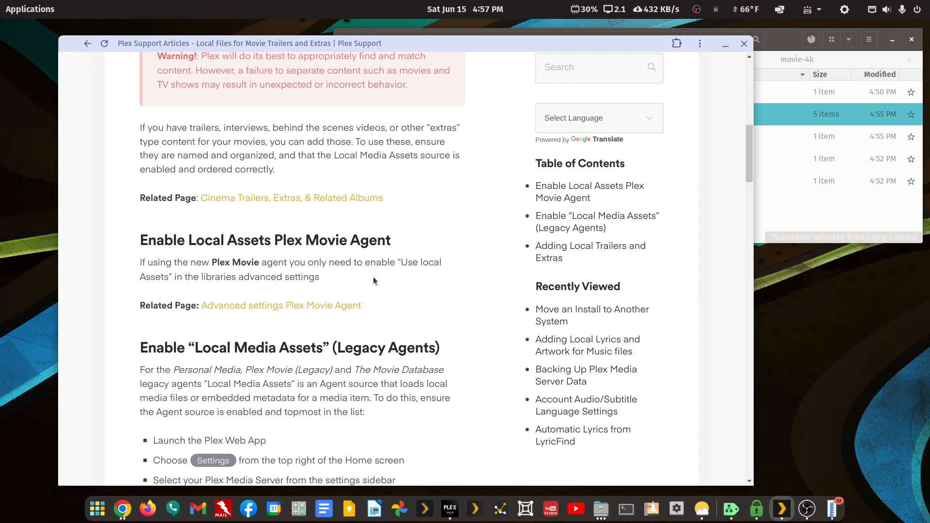
scroll(373, 281, down, 3)
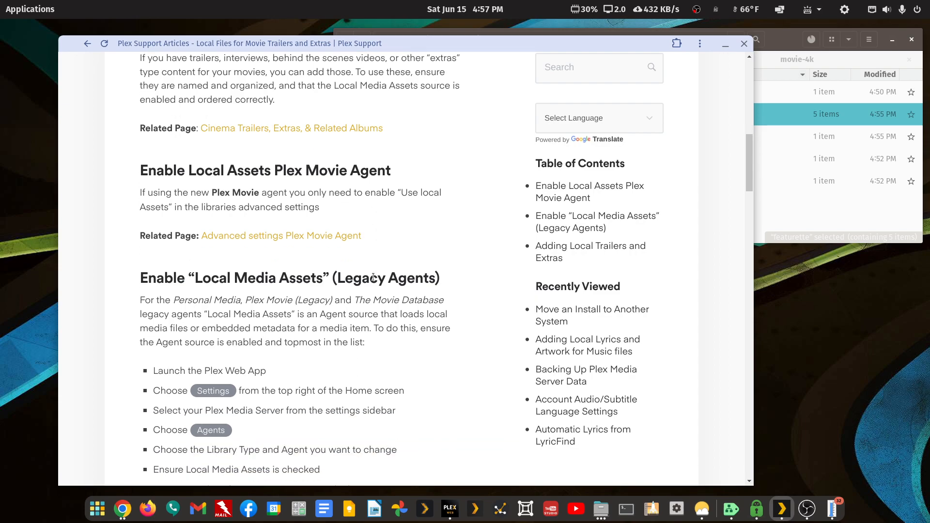
scroll(226, 267, down, 4)
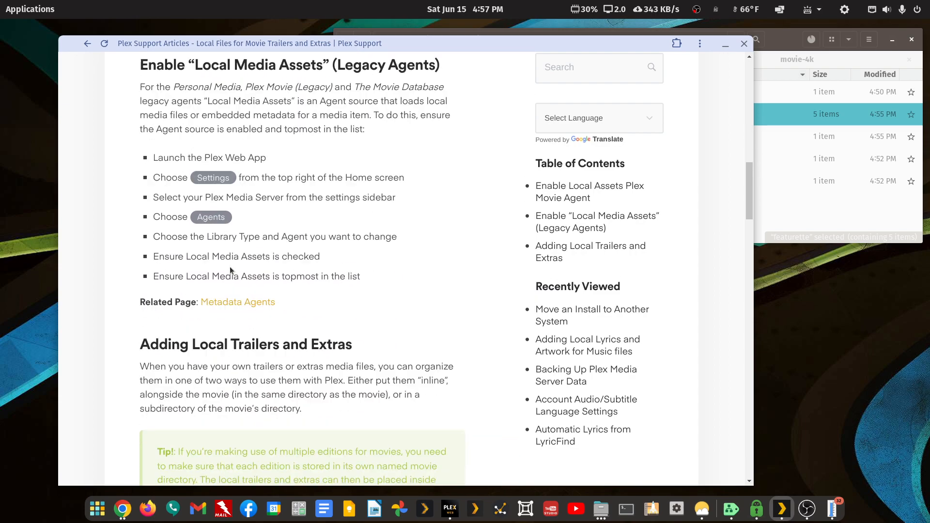
scroll(230, 266, up, 7)
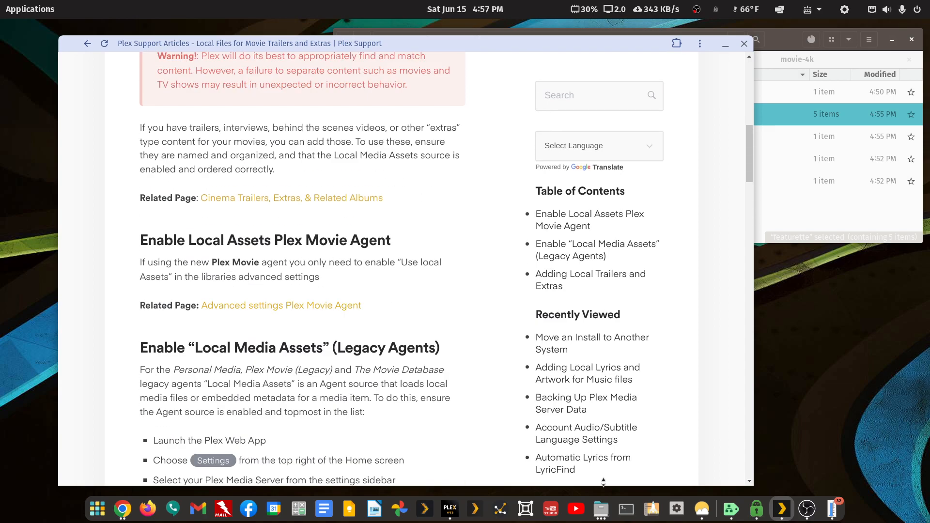
click(459, 512)
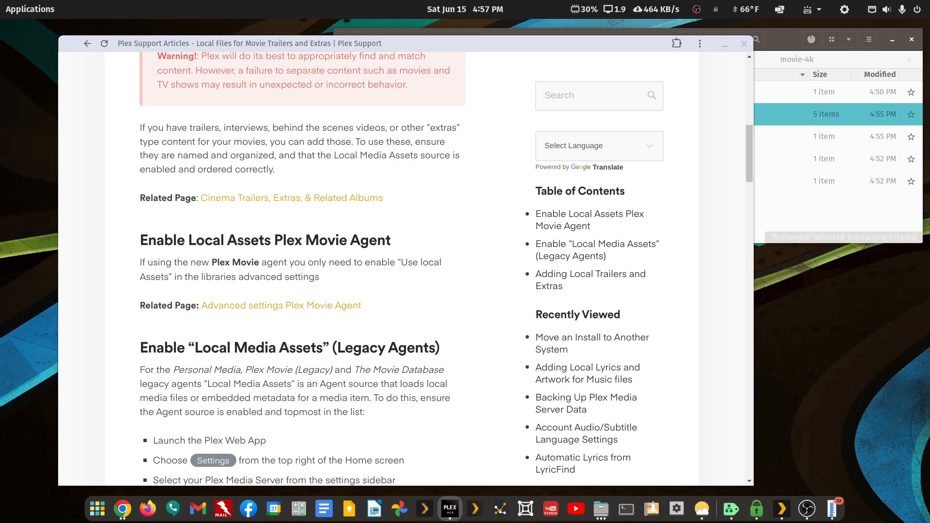
drag(929, 48, 651, 54)
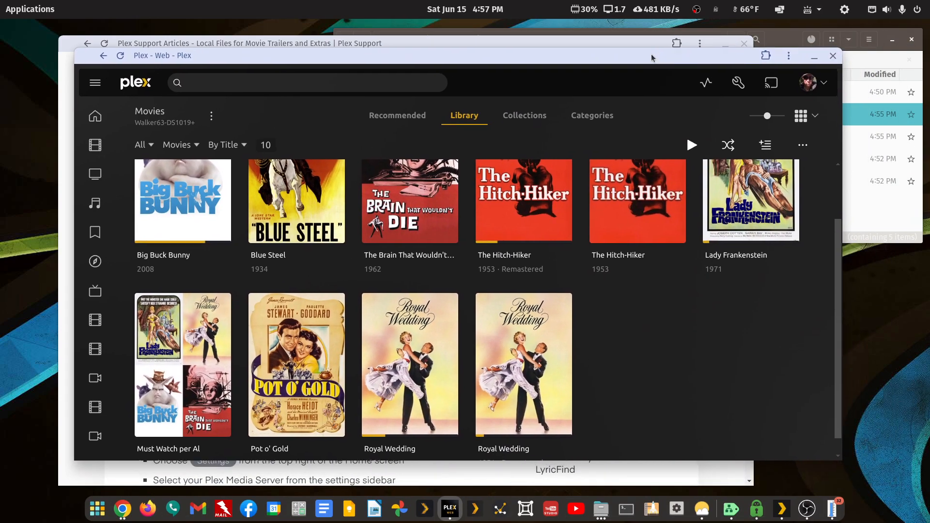
Open the Movies library's Edit settings and check Advanced > Use local assets
click(211, 116)
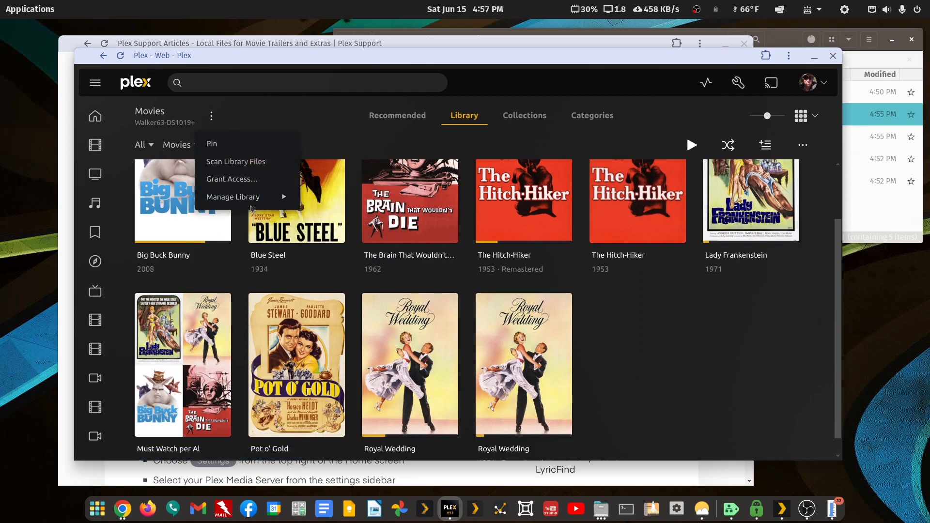
mouse_move(272, 203)
click(314, 199)
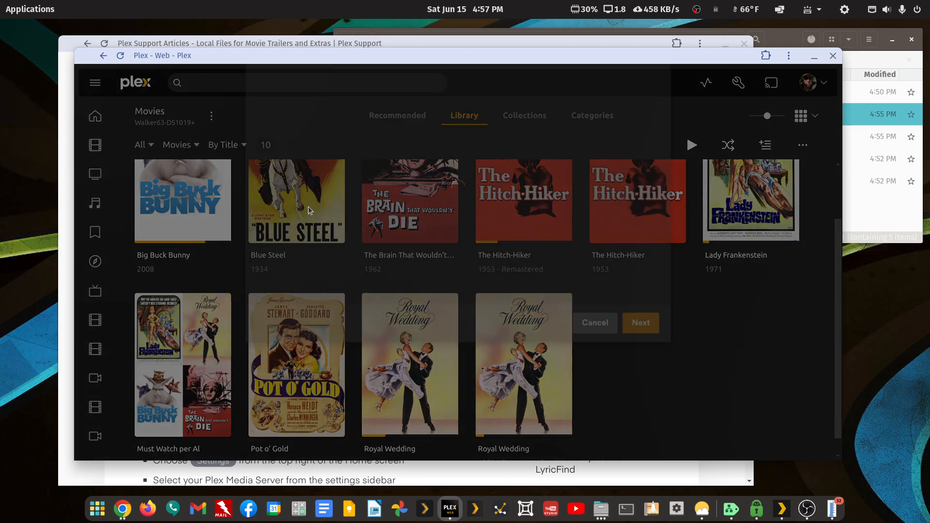
click(278, 208)
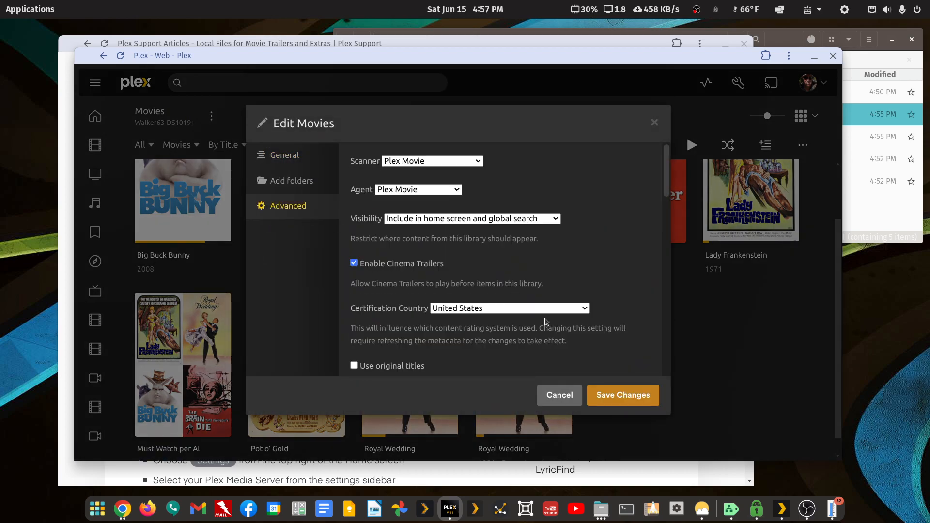
scroll(546, 320, down, 3)
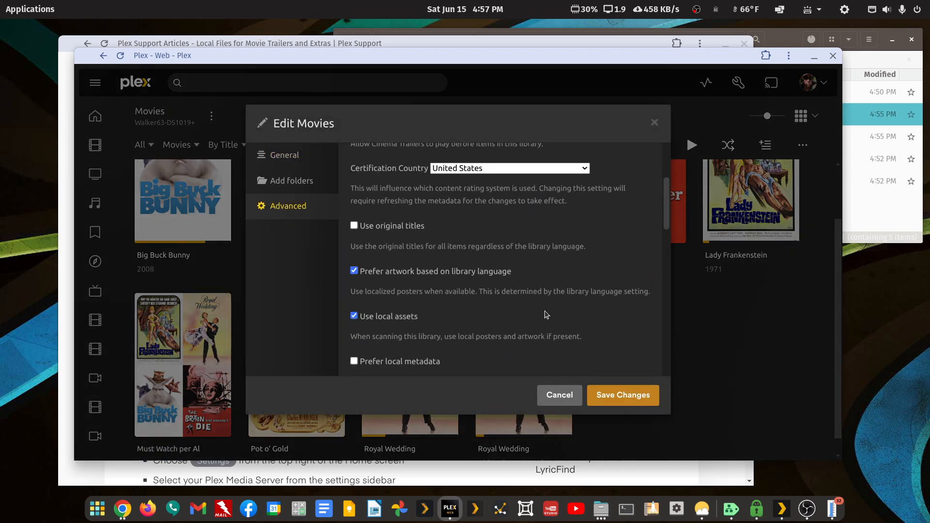
scroll(546, 315, down, 3)
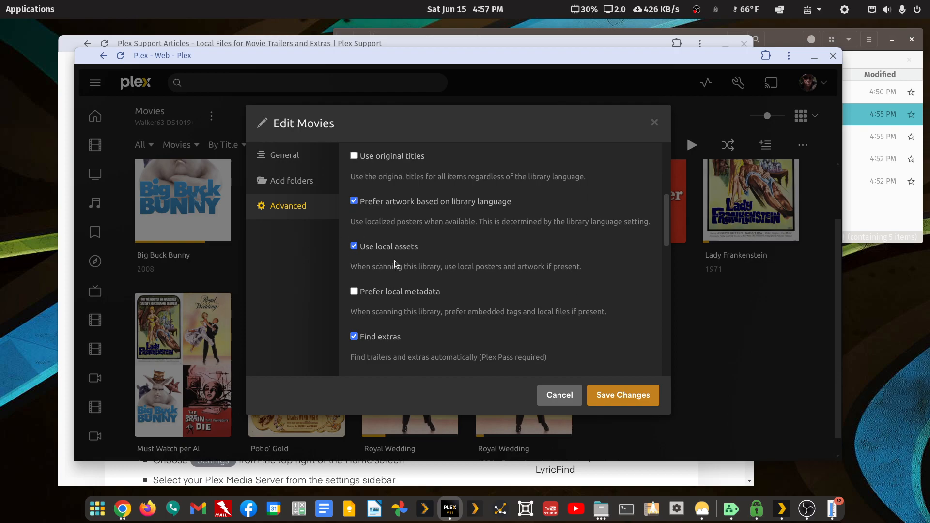
Compare with the support article, then open the server's Settings > Libraries list
click(473, 39)
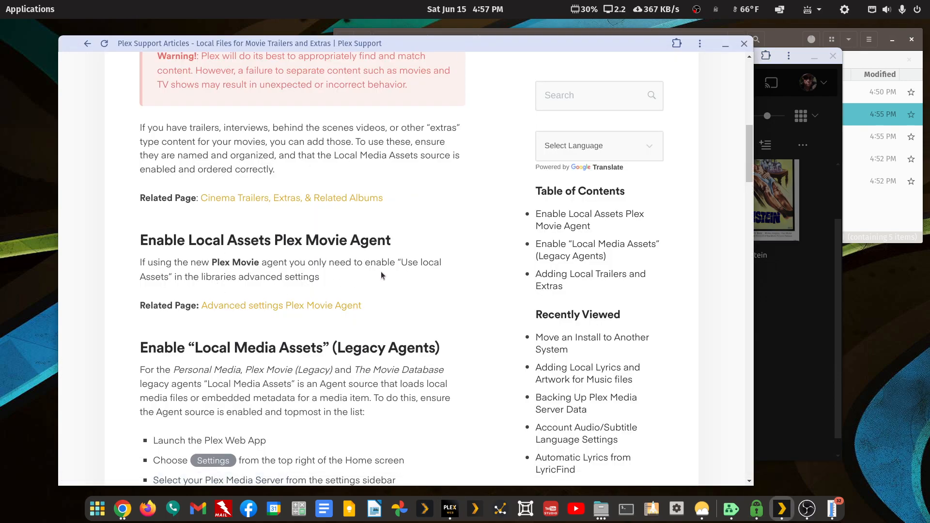
click(828, 238)
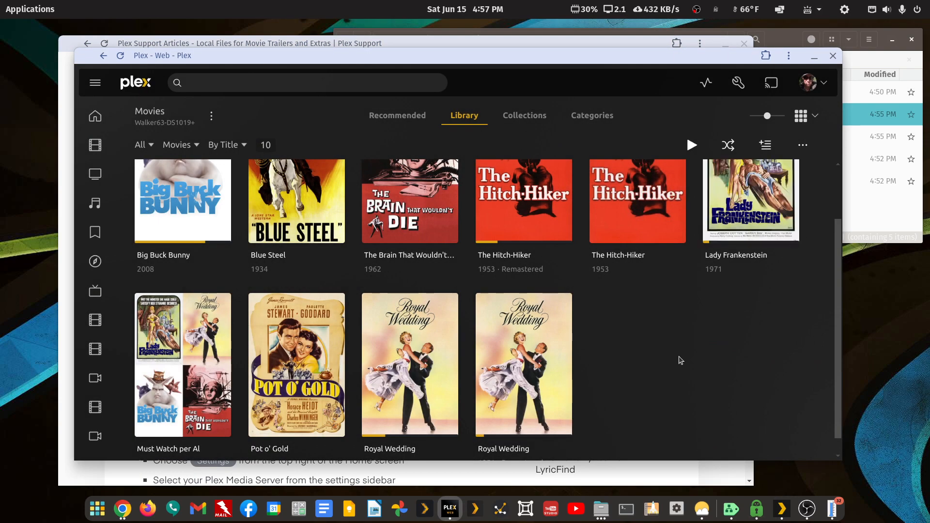
scroll(688, 339, up, 2)
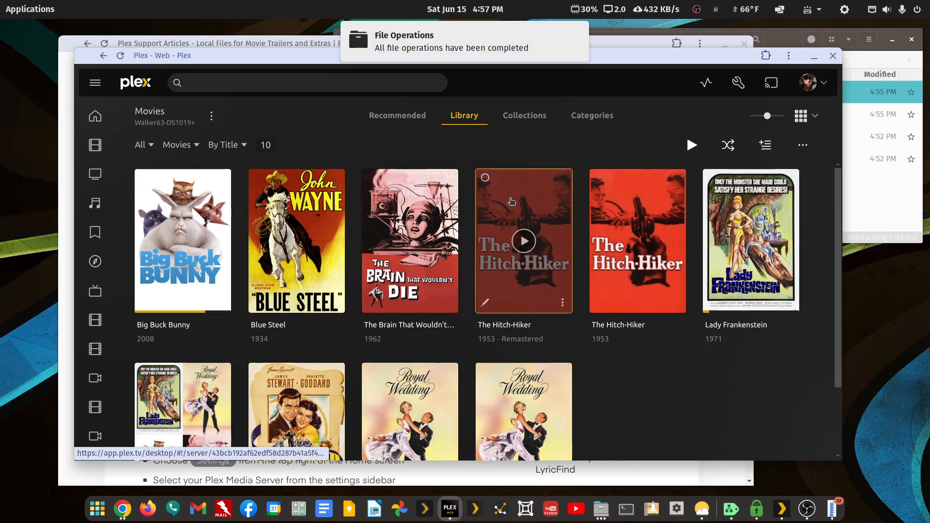
mouse_move(84, 154)
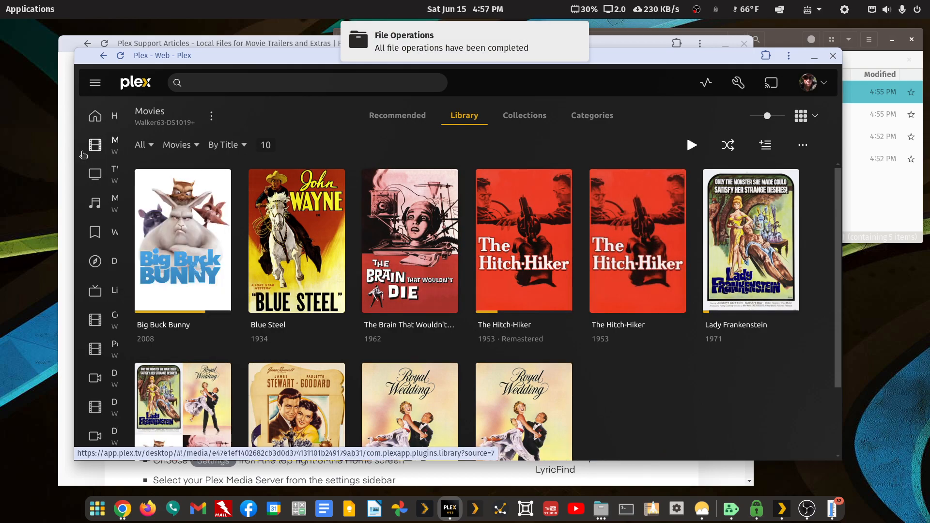
scroll(141, 271, down, 2)
scroll(140, 271, up, 2)
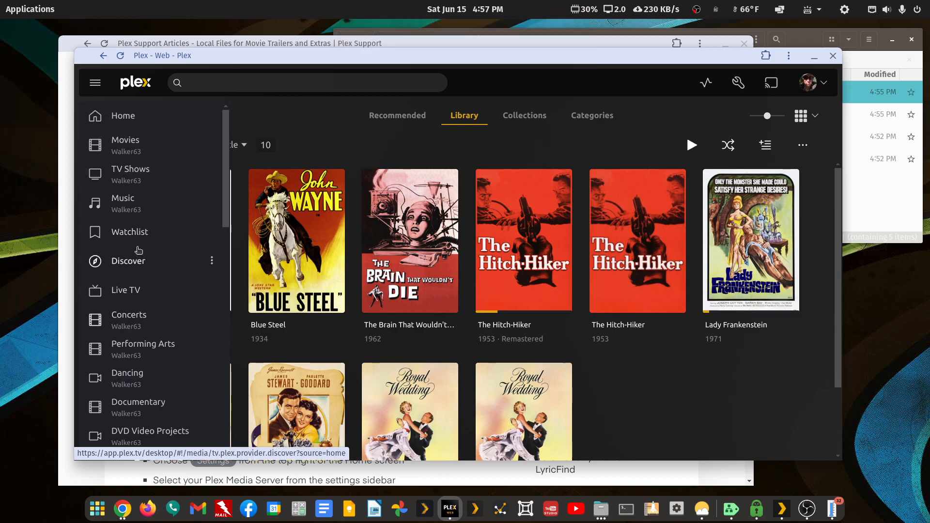
click(103, 56)
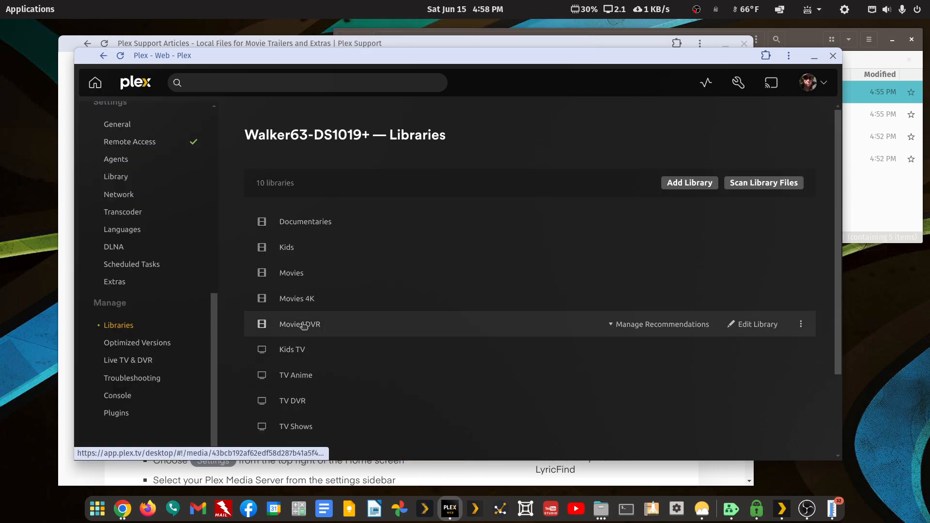
Open the Movies 4K library and compare it with the movie-4k folder contents in Files
click(301, 299)
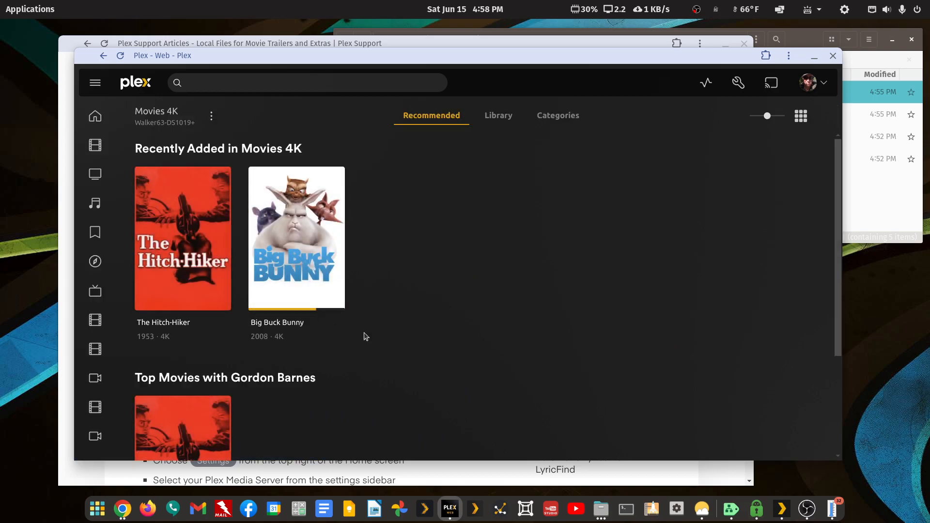
click(818, 41)
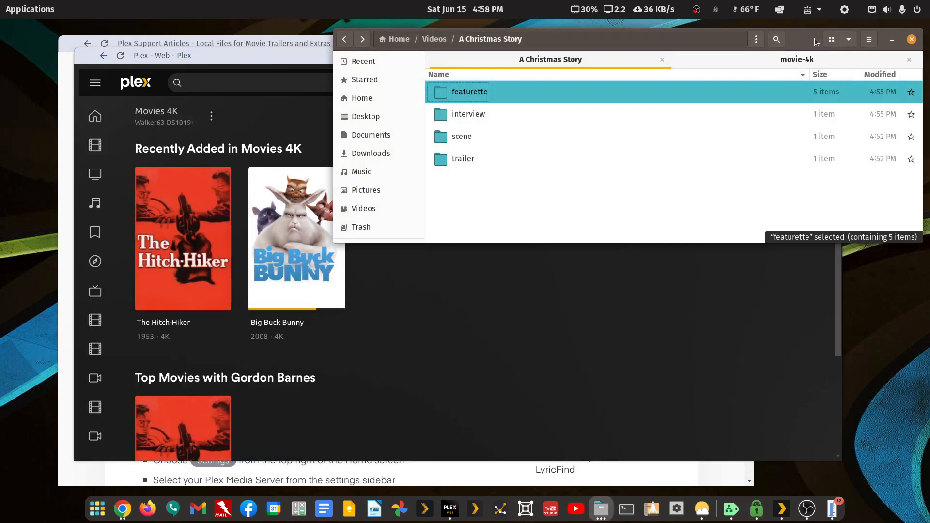
click(794, 59)
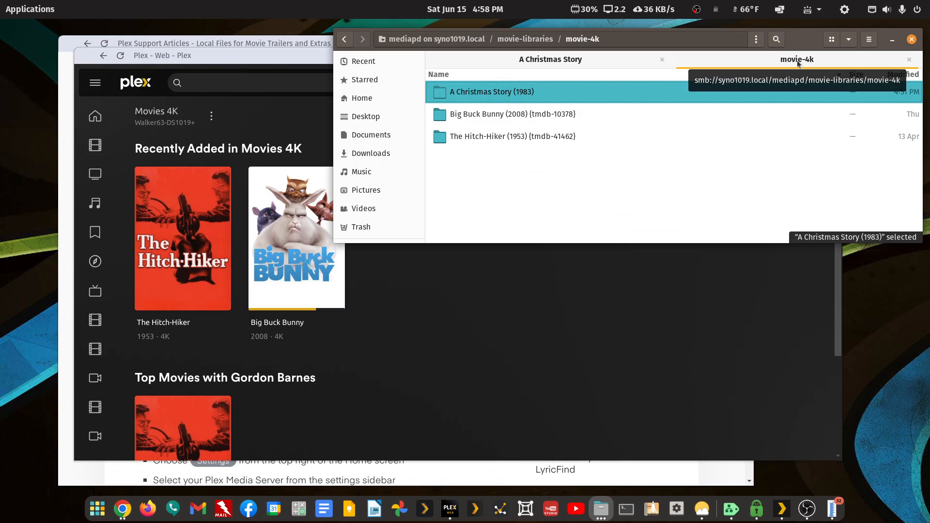
click(262, 81)
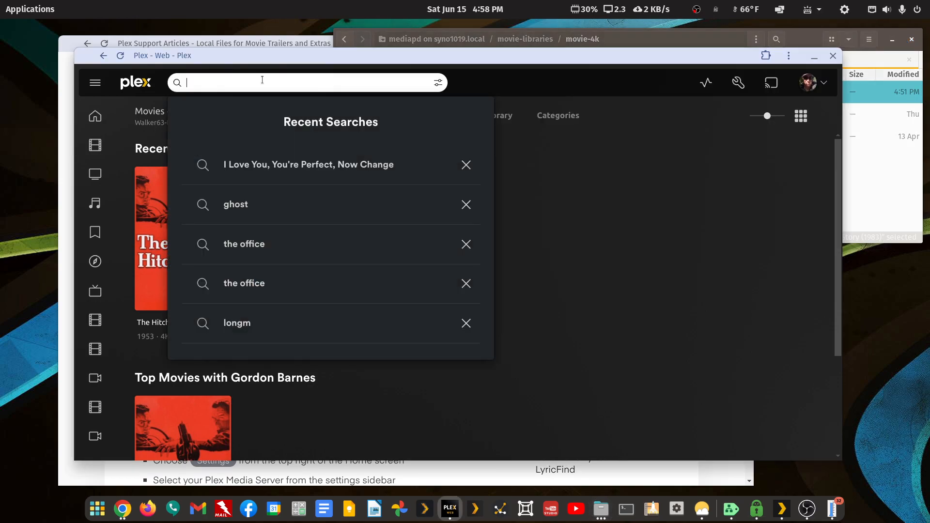
click(599, 182)
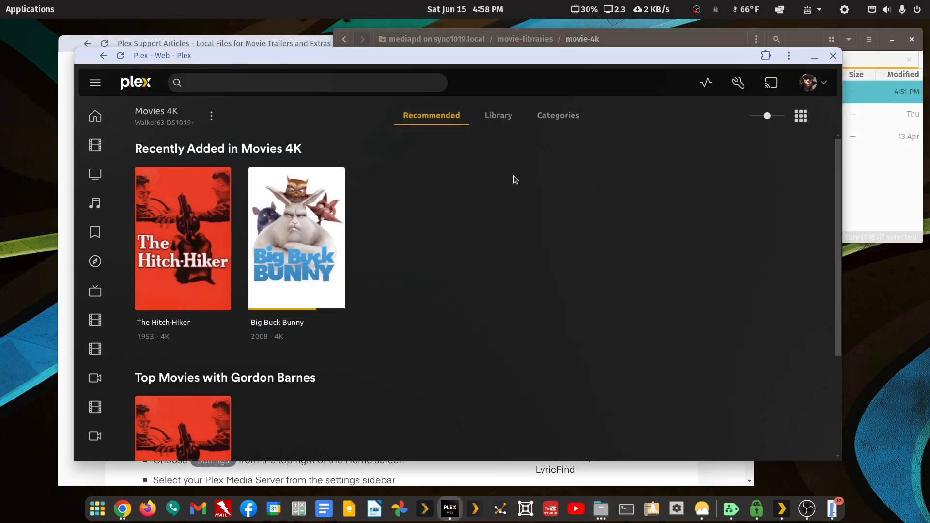
Review the Movies 4K library's advanced settings, close them, and return to the libraries list
click(211, 117)
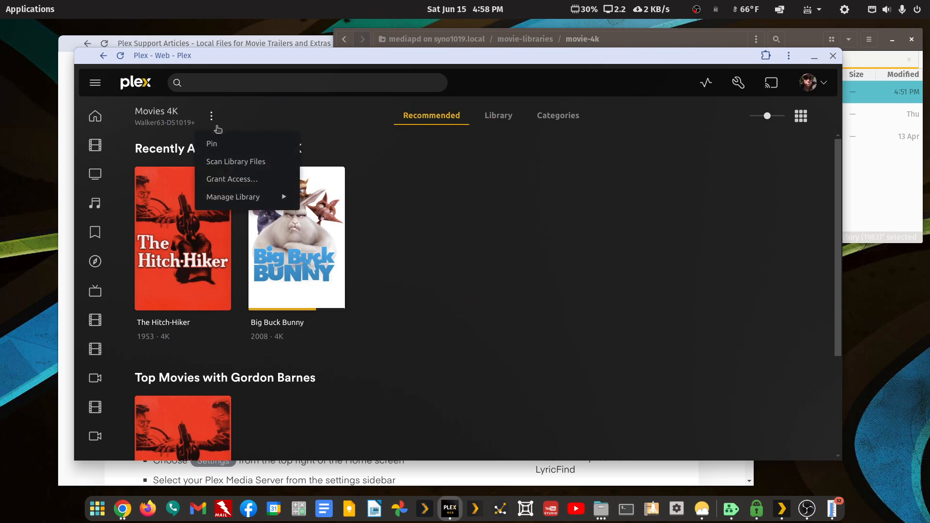
mouse_move(239, 205)
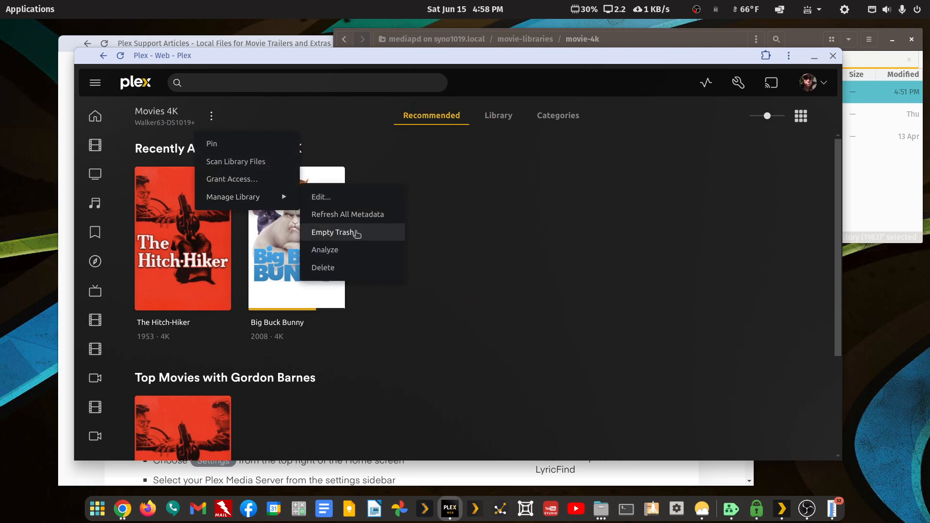
click(320, 197)
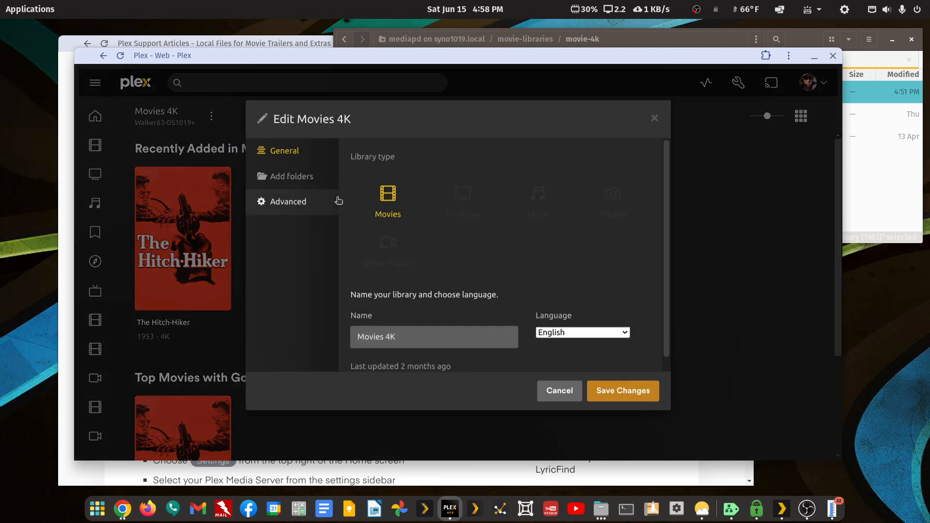
click(281, 205)
scroll(394, 273, down, 3)
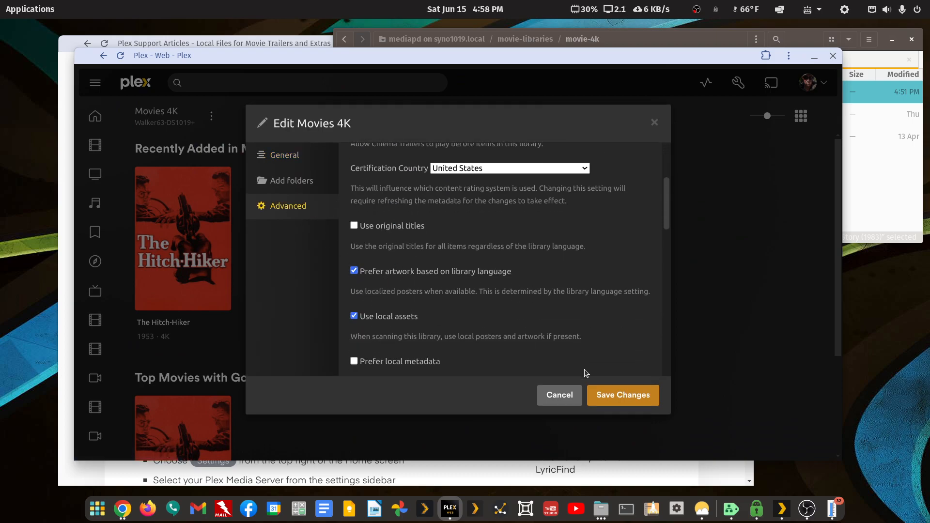
click(560, 395)
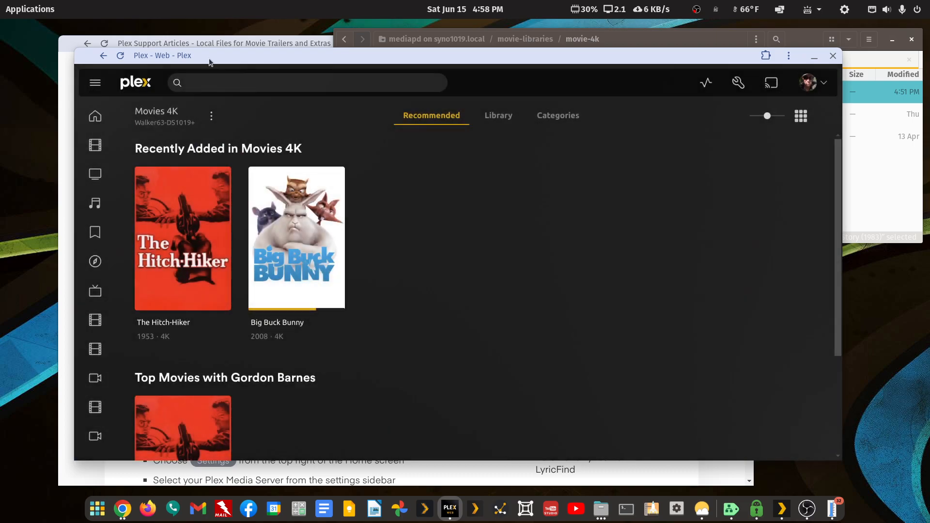
click(103, 55)
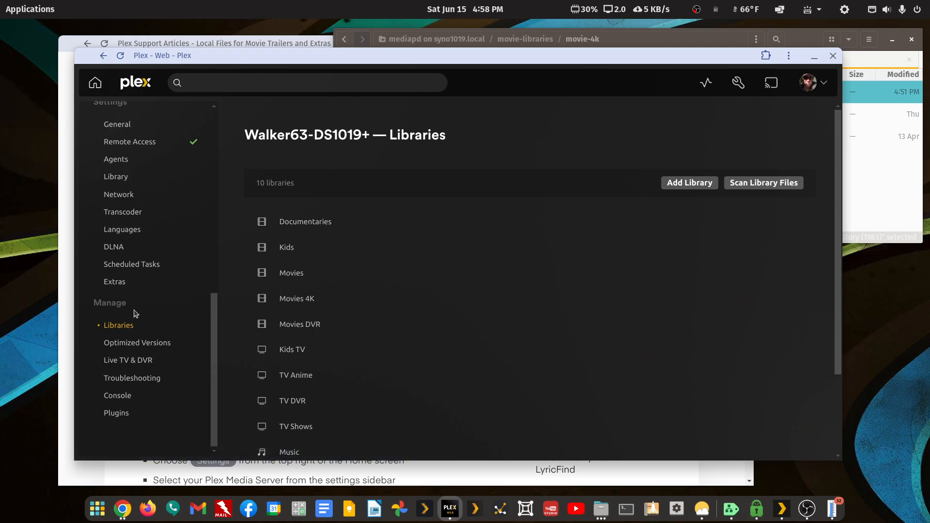
Save the server Library settings with automatic scanning and partial scans on change enabled
click(116, 178)
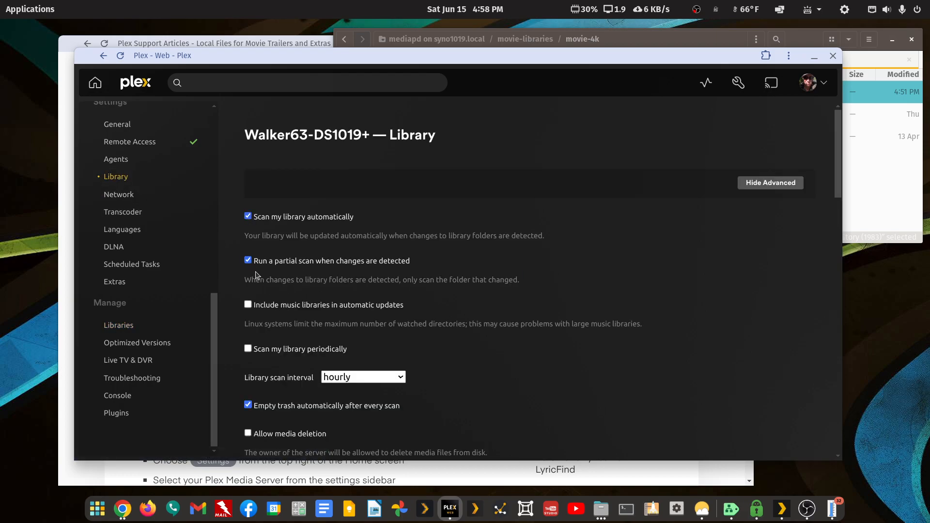
scroll(259, 325, down, 5)
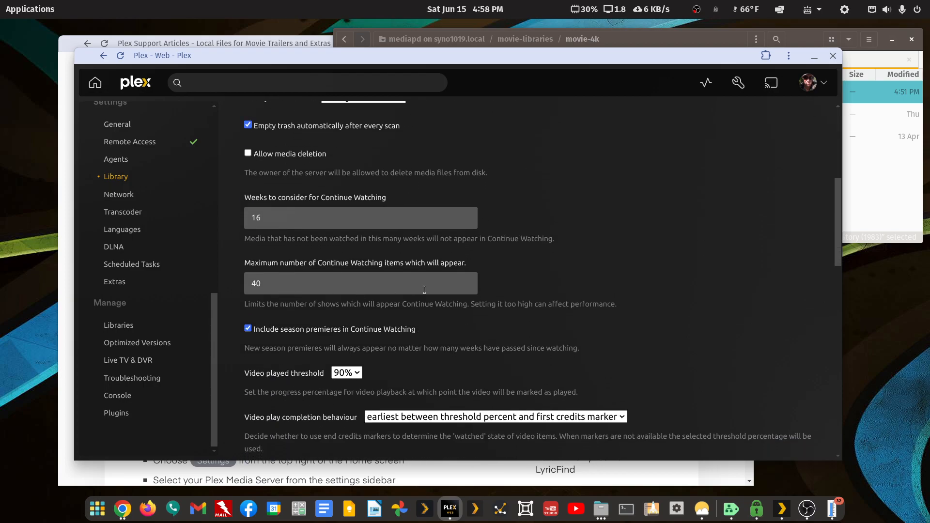
scroll(499, 303, down, 15)
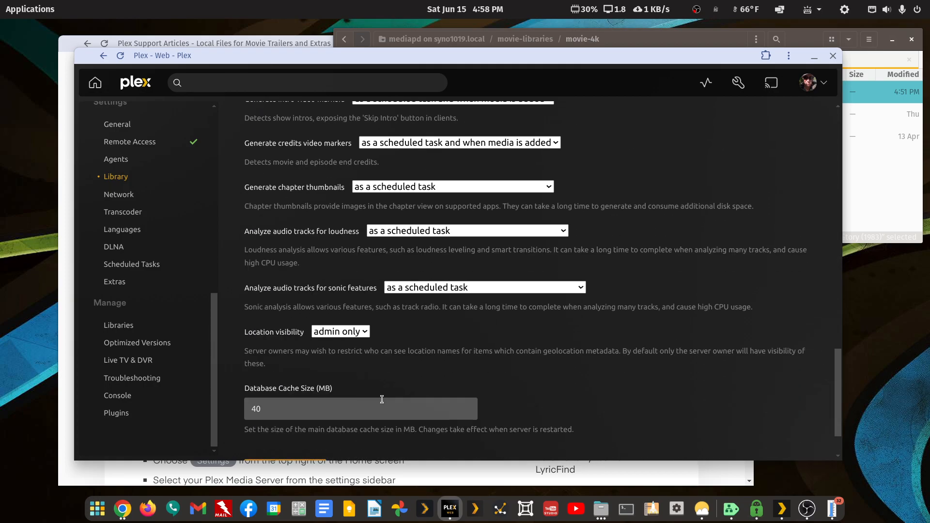
click(309, 409)
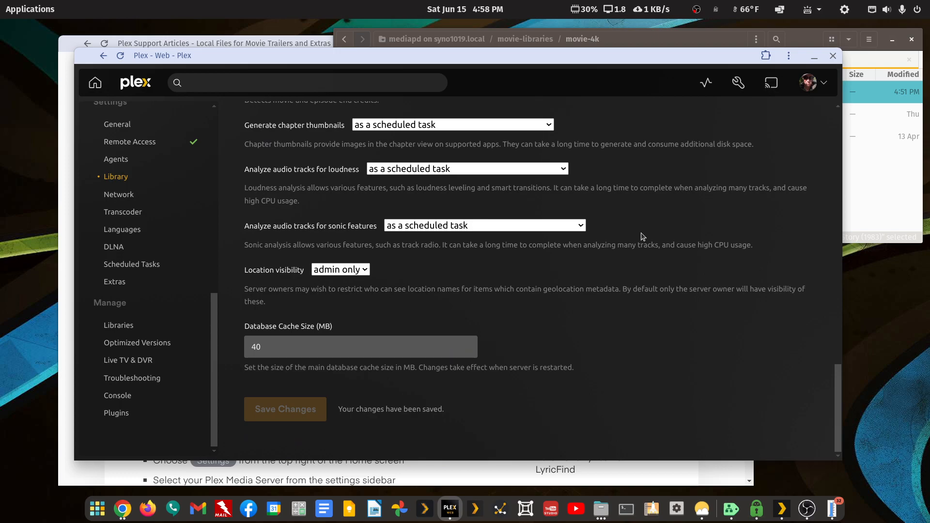
Return home, go to Settings > Libraries > Movies 4K, and run Scan Library Files
click(103, 56)
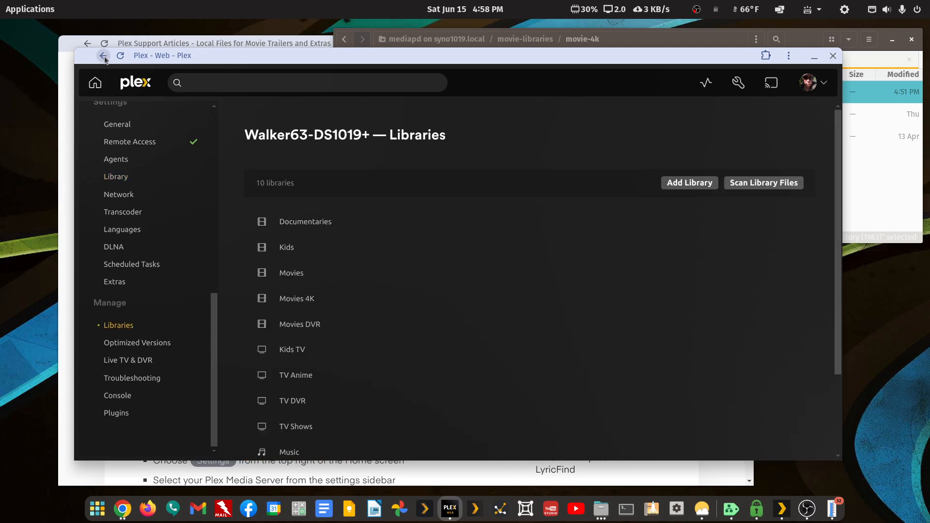
click(103, 56)
click(104, 55)
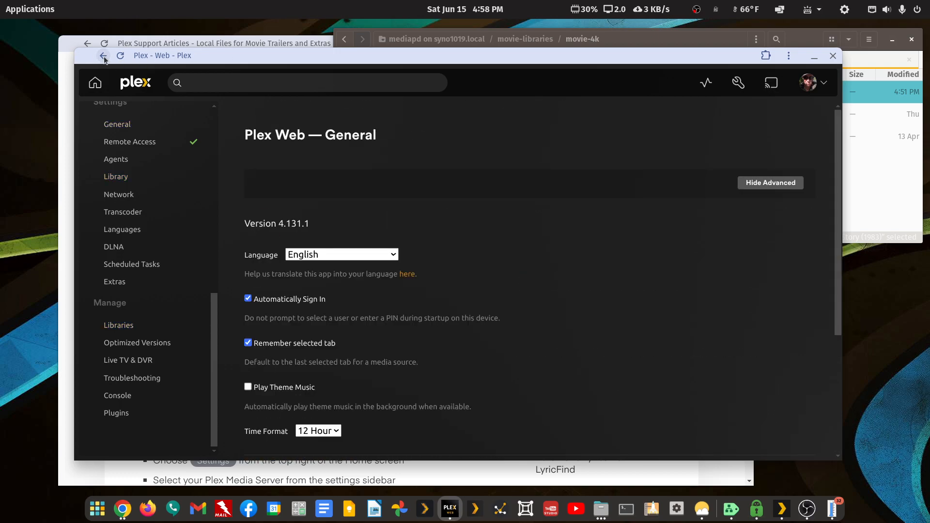
click(104, 55)
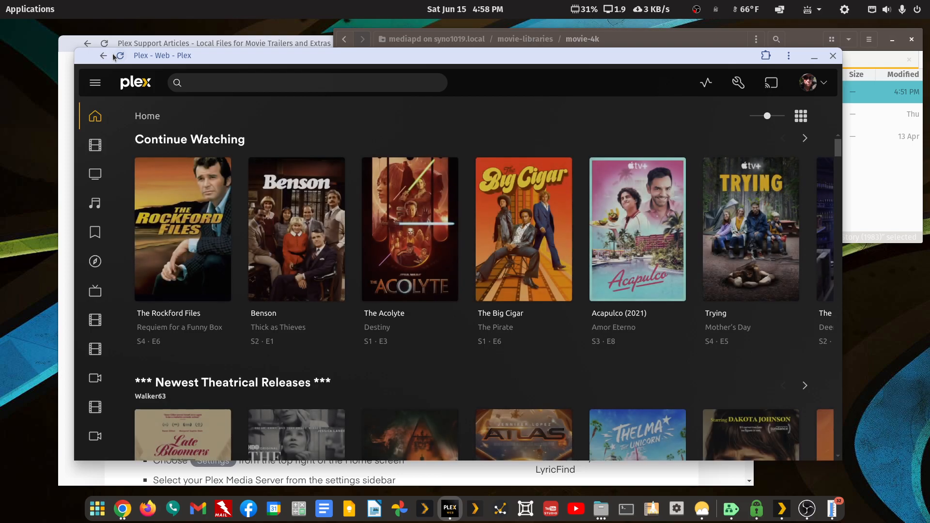
click(738, 84)
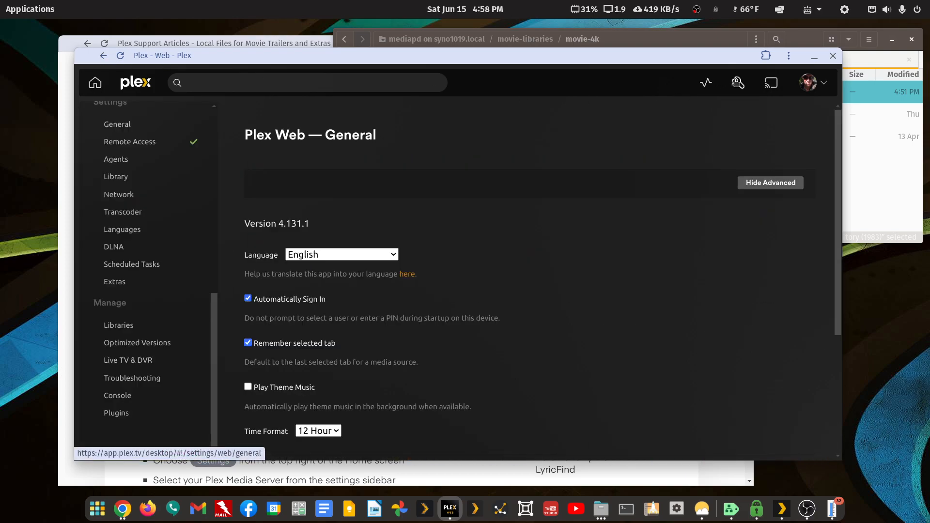
click(122, 326)
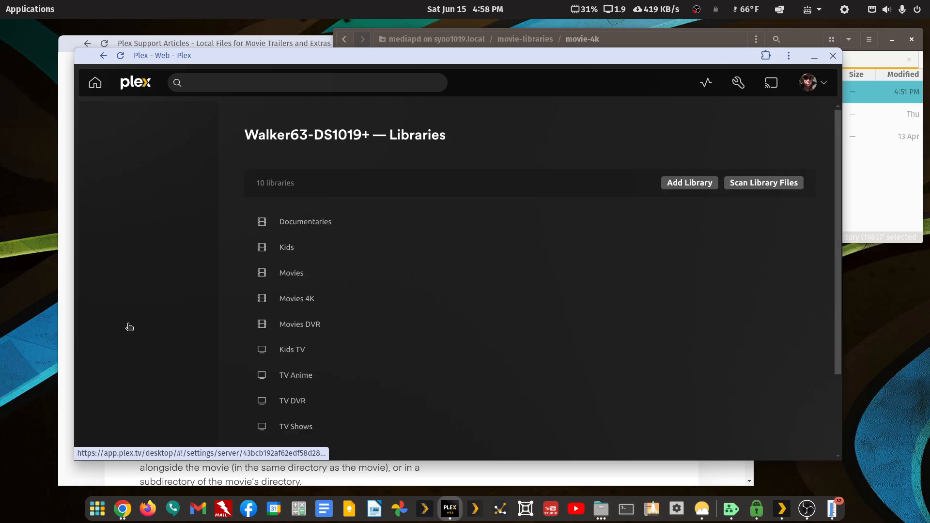
click(311, 304)
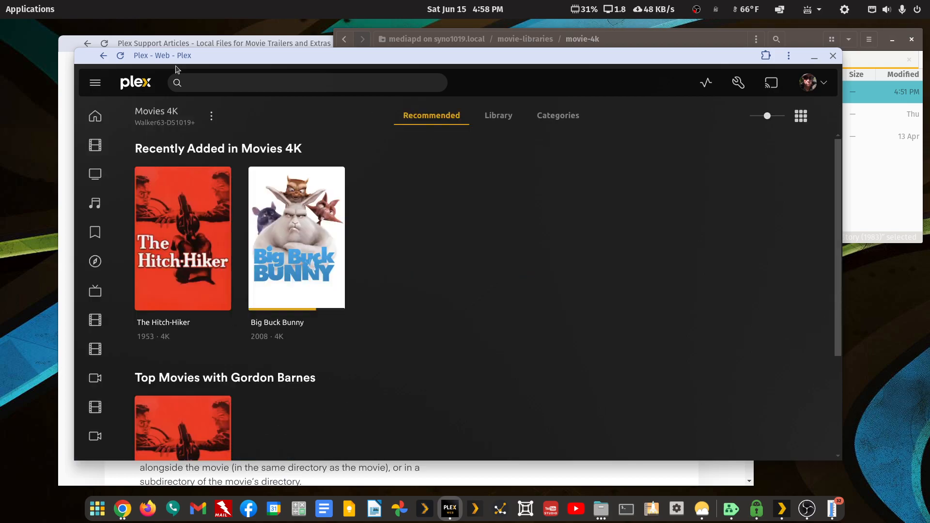
click(211, 116)
click(226, 161)
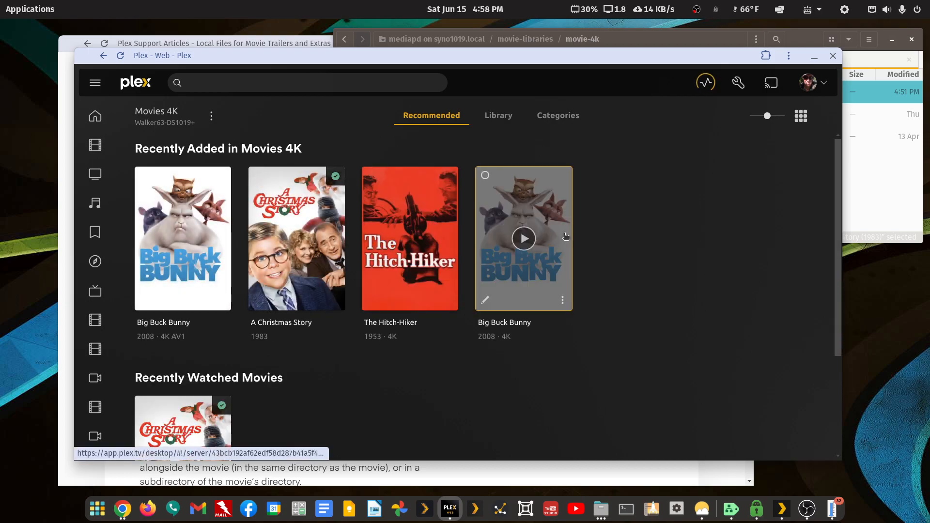
Open A Christmas Story's page, page through its Extras row, and show server Activity
click(340, 226)
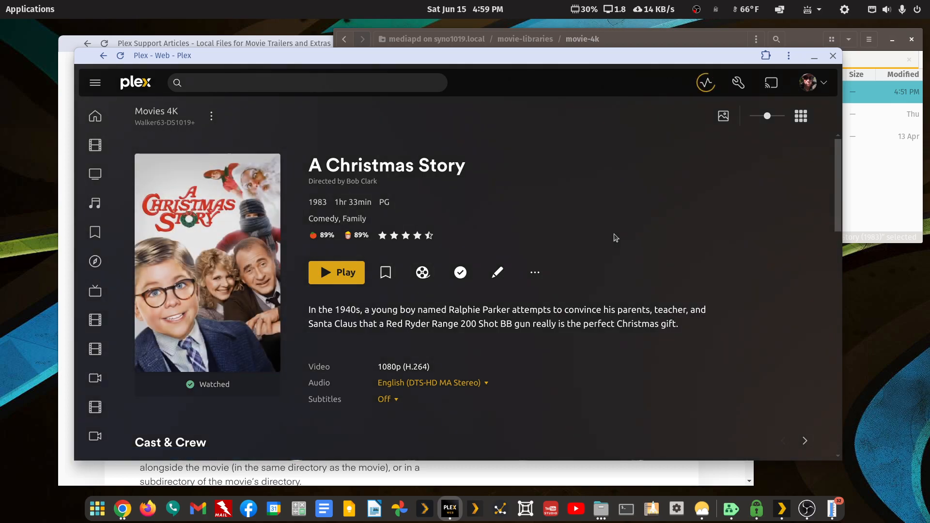
scroll(615, 238, down, 3)
scroll(614, 237, down, 10)
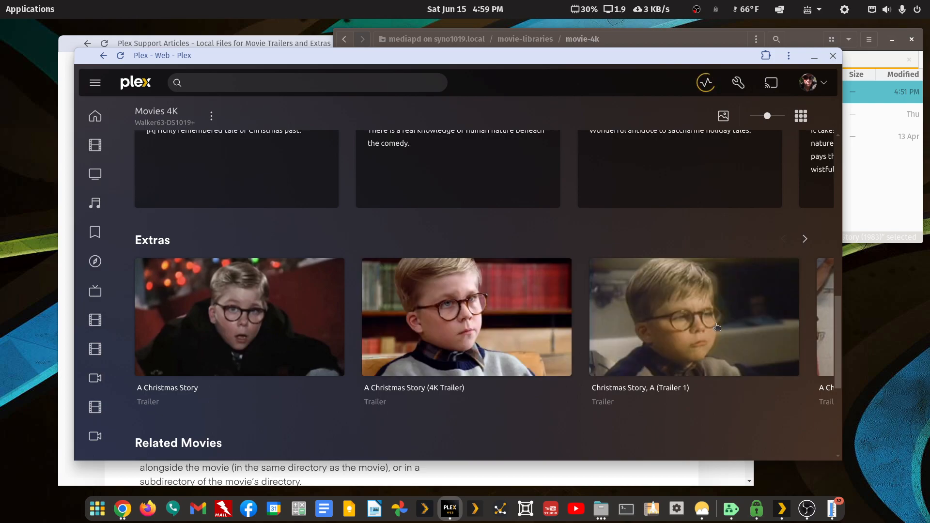
click(802, 240)
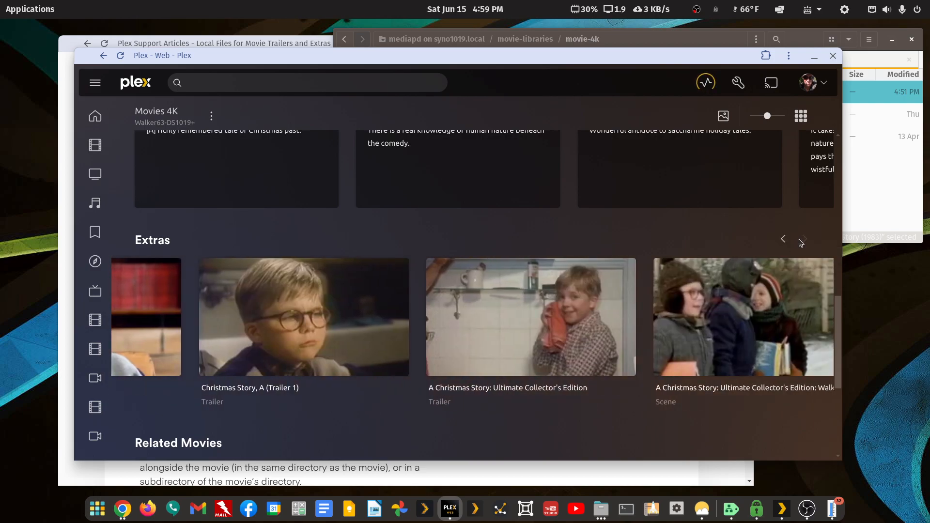
click(802, 242)
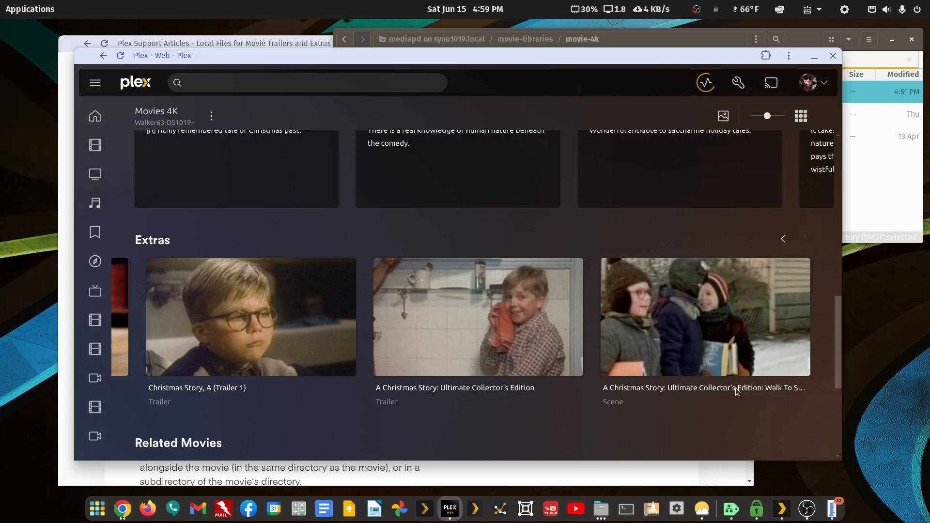
click(783, 240)
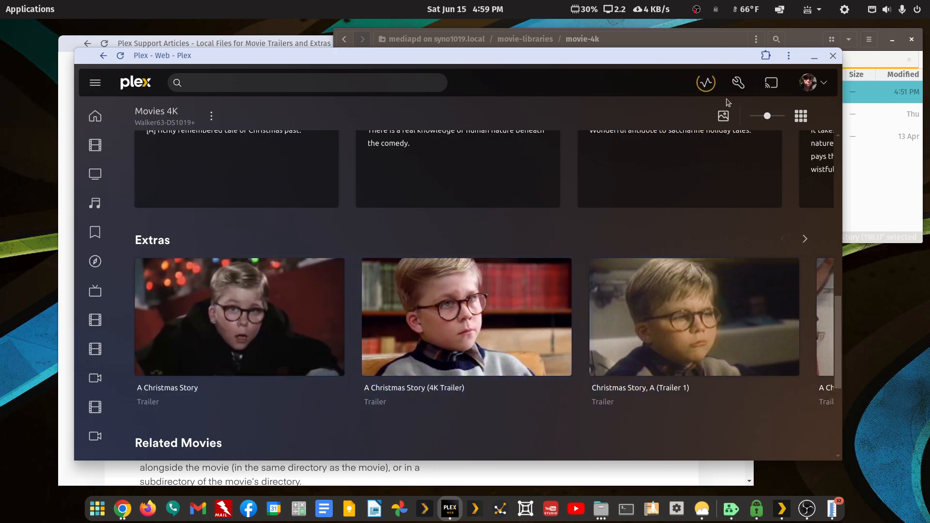
click(706, 83)
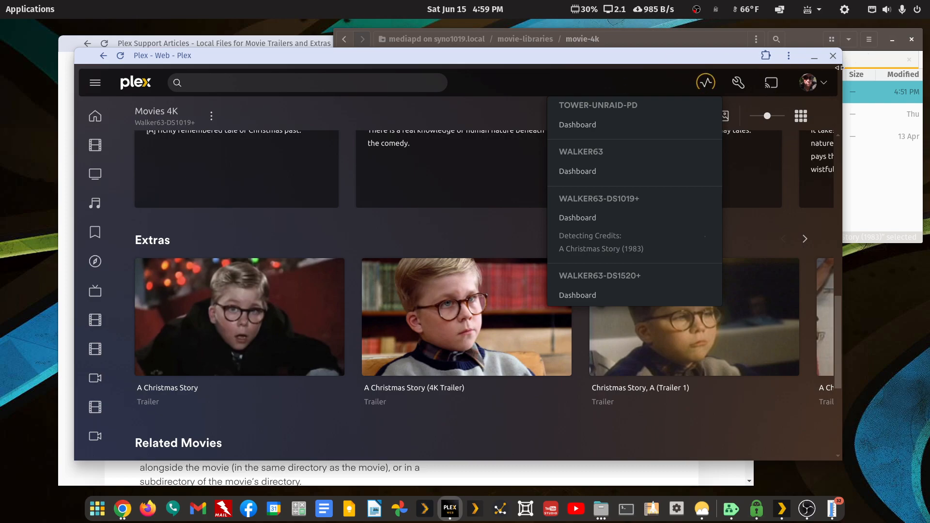
Cut the featurette, interview, scene and trailer folders from the A Christmas Story extras folder
click(874, 169)
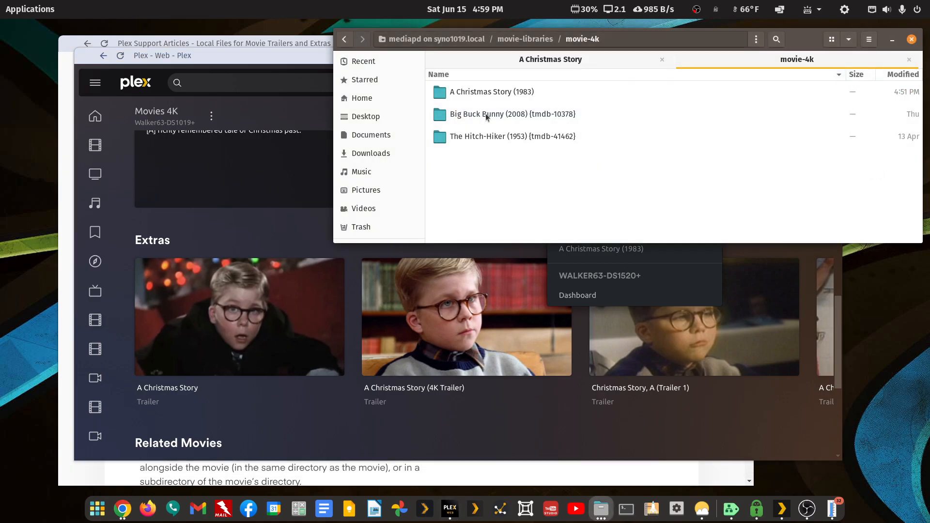
click(548, 60)
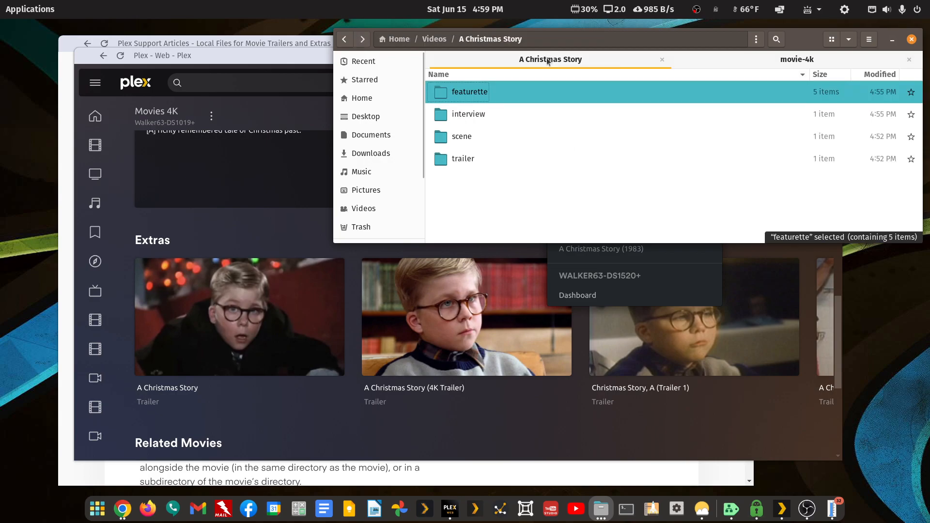
double_click(460, 96)
key(ctrl+a)
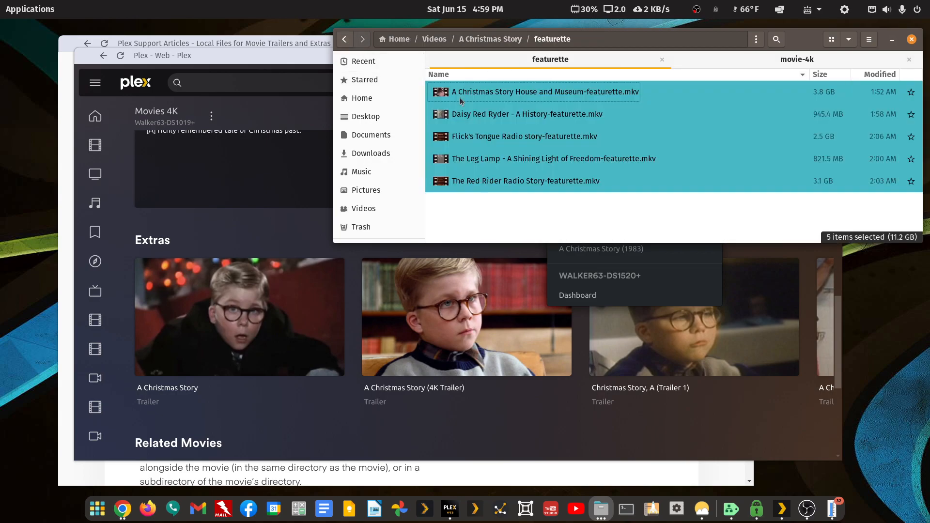
click(347, 40)
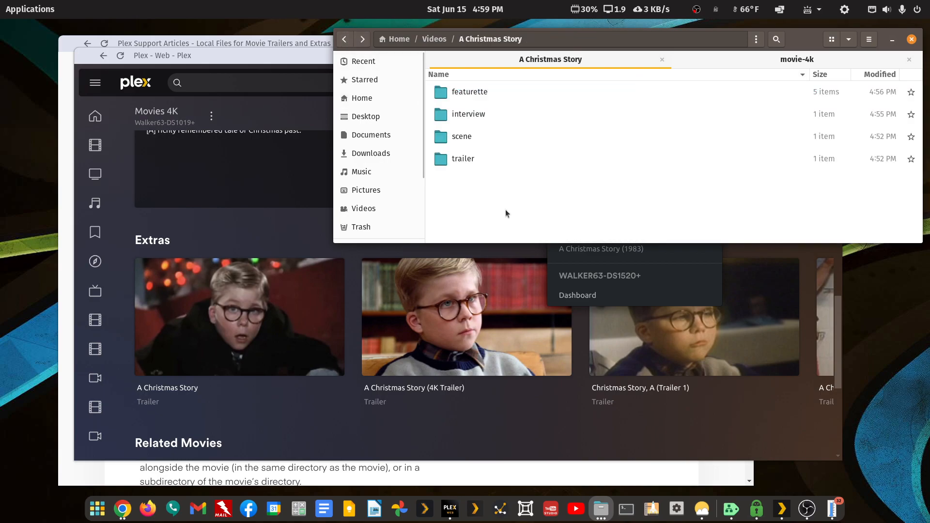
key(shift+Down)
key(shift+Down)
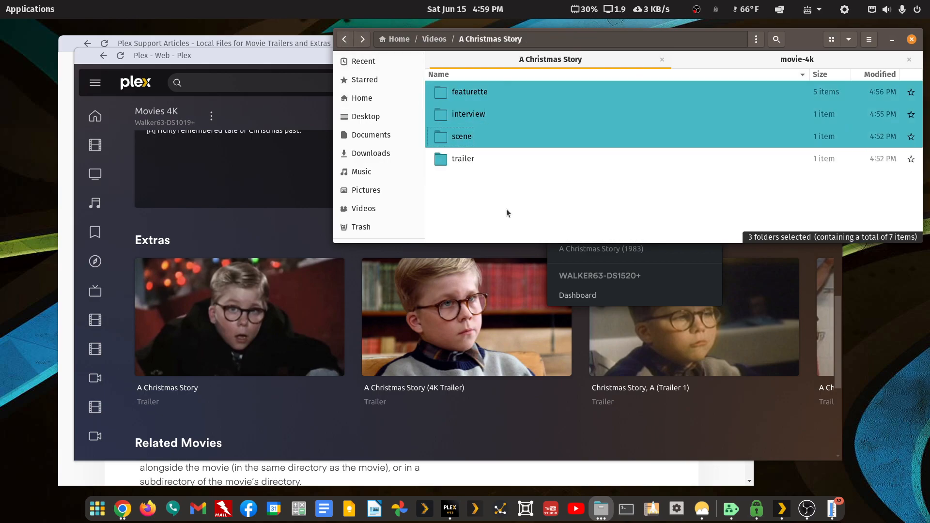
shift+click(463, 160)
right_click(464, 162)
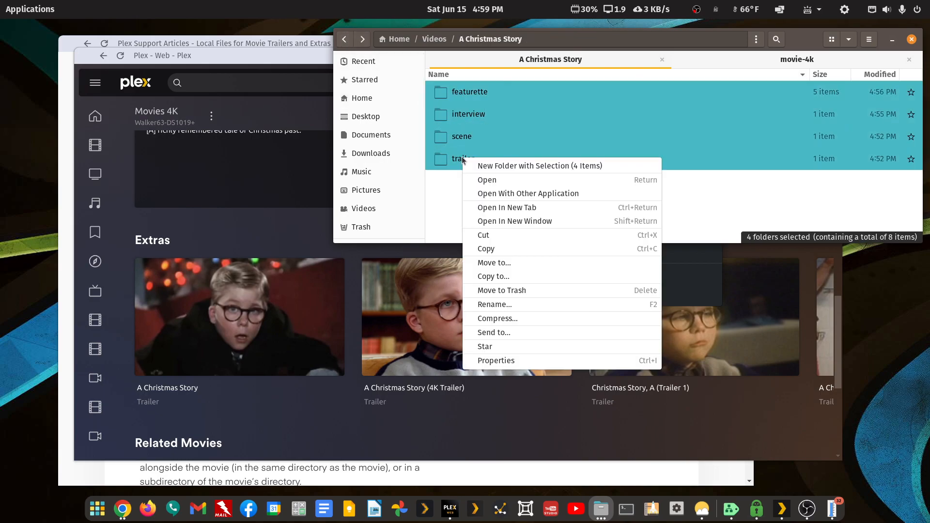
click(489, 235)
Paste the four extras folders into movie-4k's A Christmas Story (1983) folder
click(756, 59)
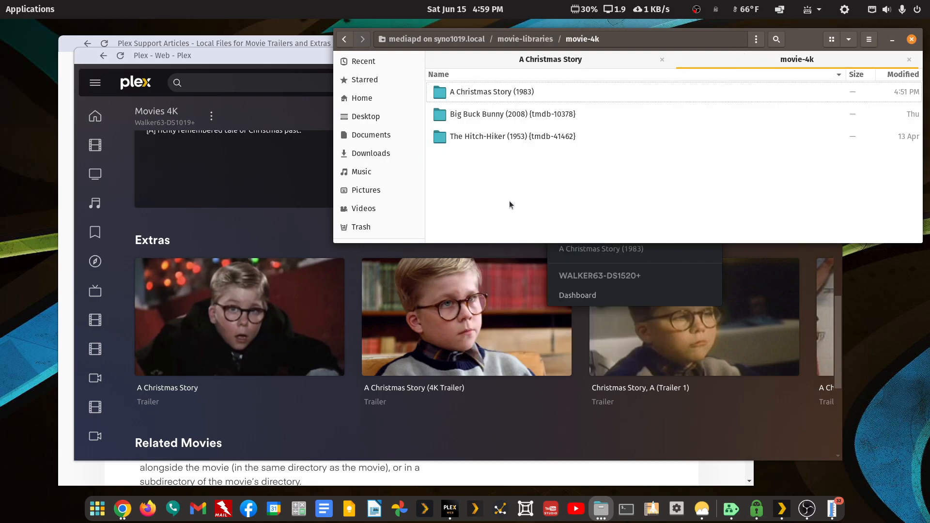
double_click(485, 92)
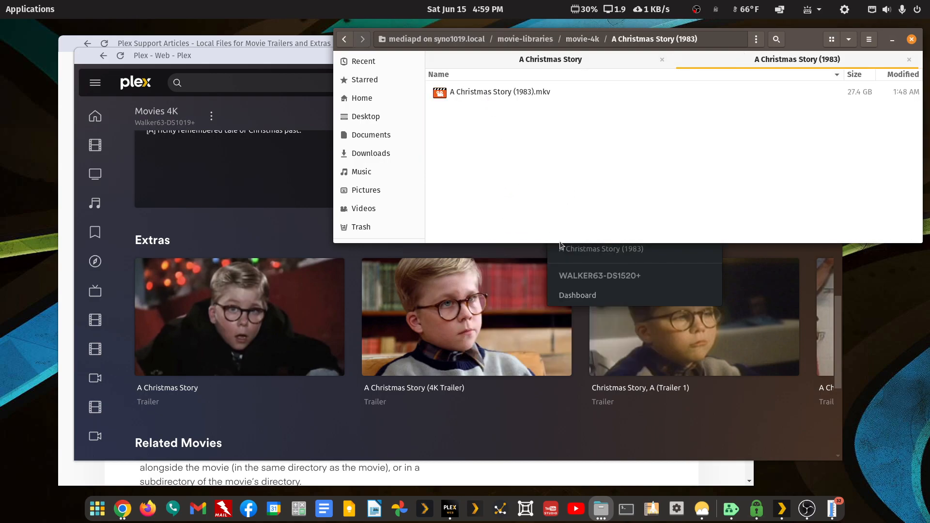
key(ctrl+v)
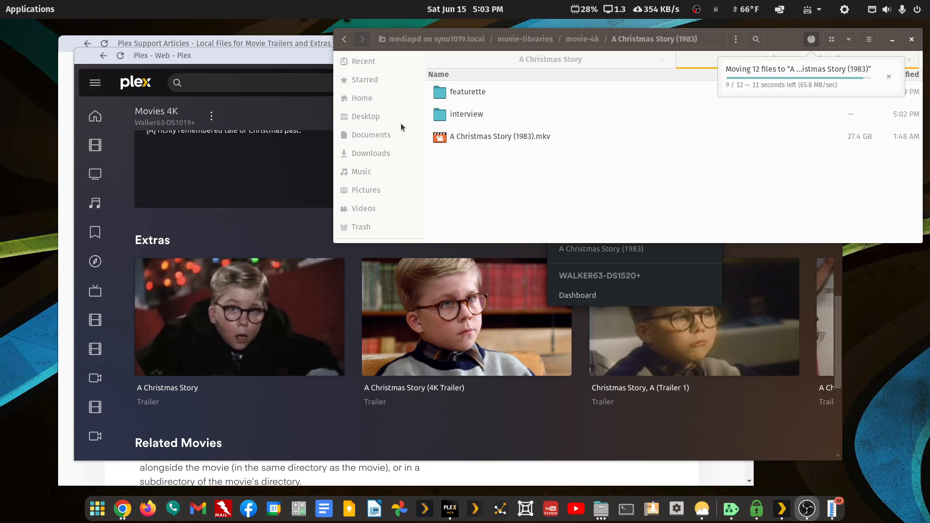
click(286, 66)
drag(293, 106, 297, 153)
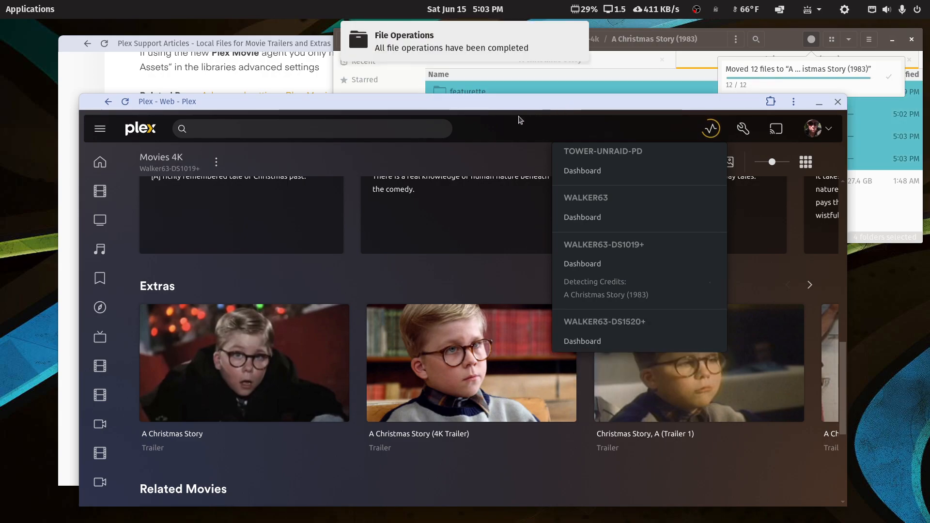
Dismiss the notification and activity list, then scan the Movies 4K library files
click(578, 33)
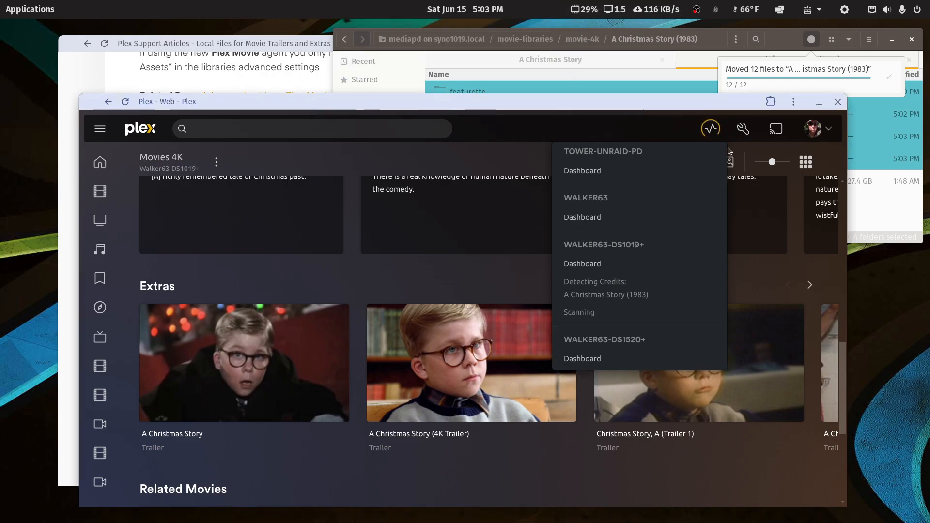
click(605, 135)
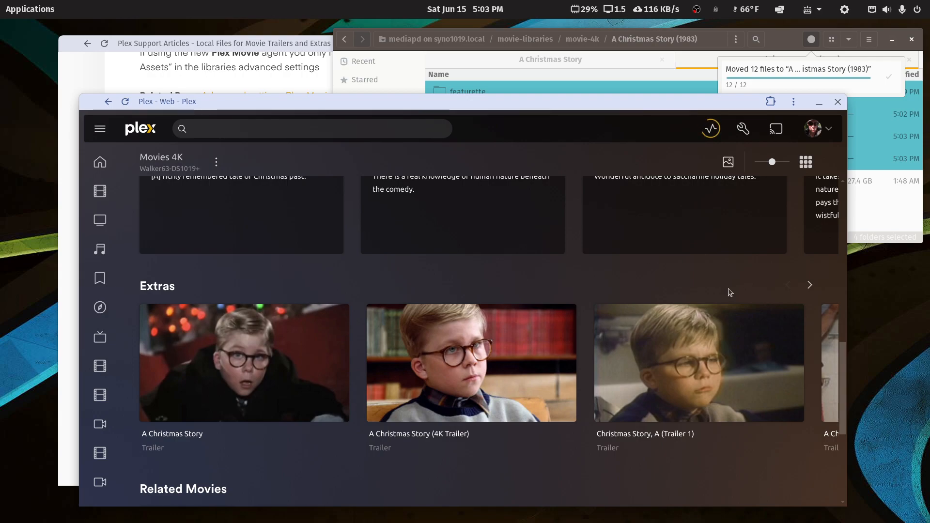
click(216, 162)
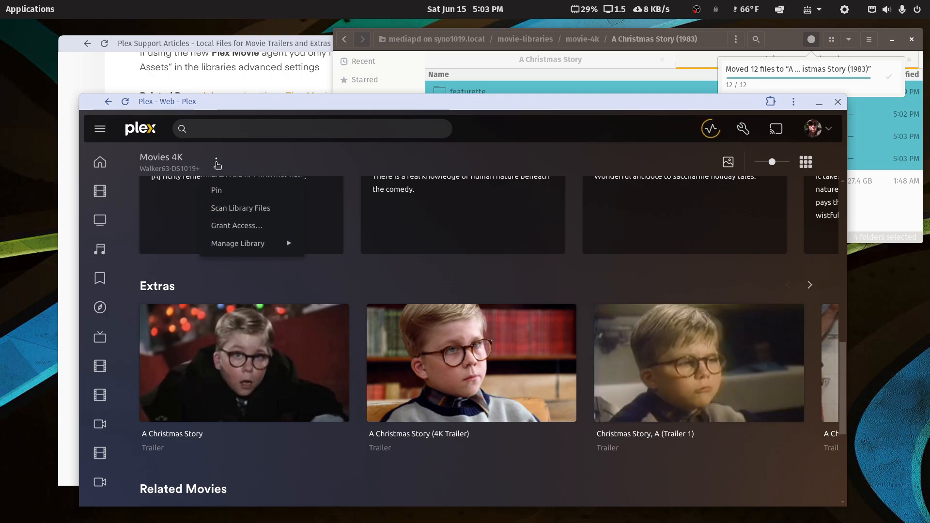
click(227, 208)
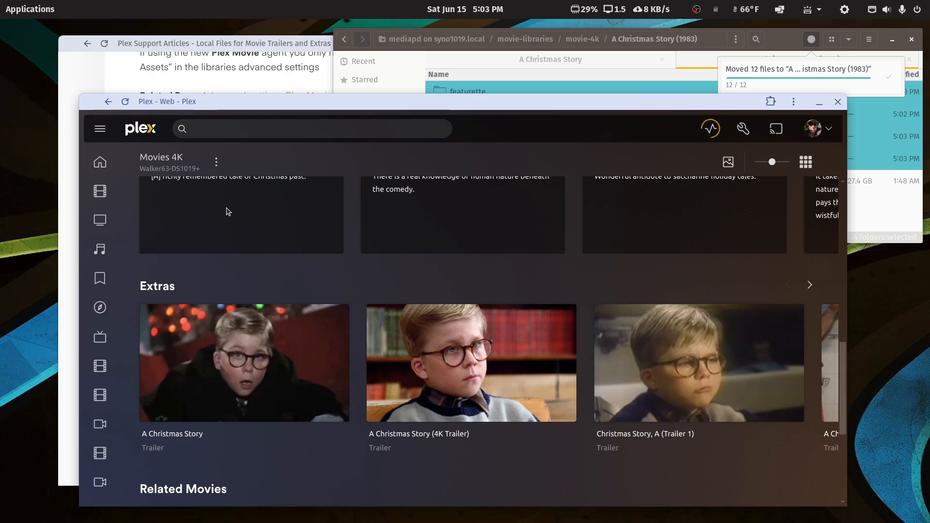
Maximize Plex Web, check server activity, and page through A Christmas Story's Extras row
double_click(513, 102)
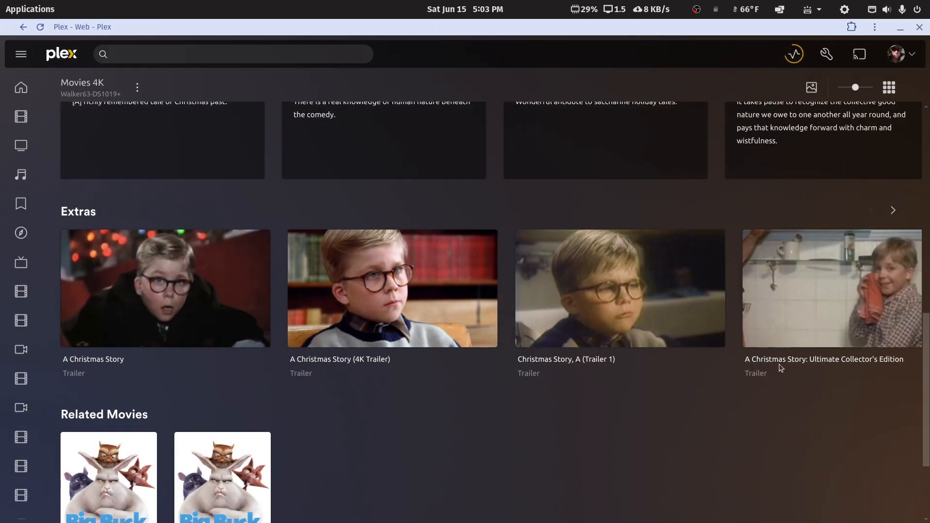
scroll(776, 365, up, 4)
scroll(776, 365, down, 4)
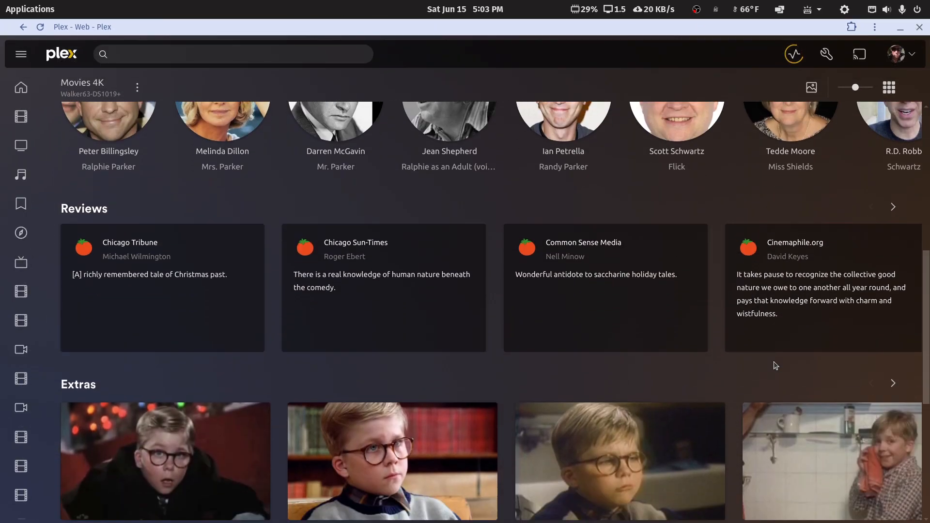
click(794, 55)
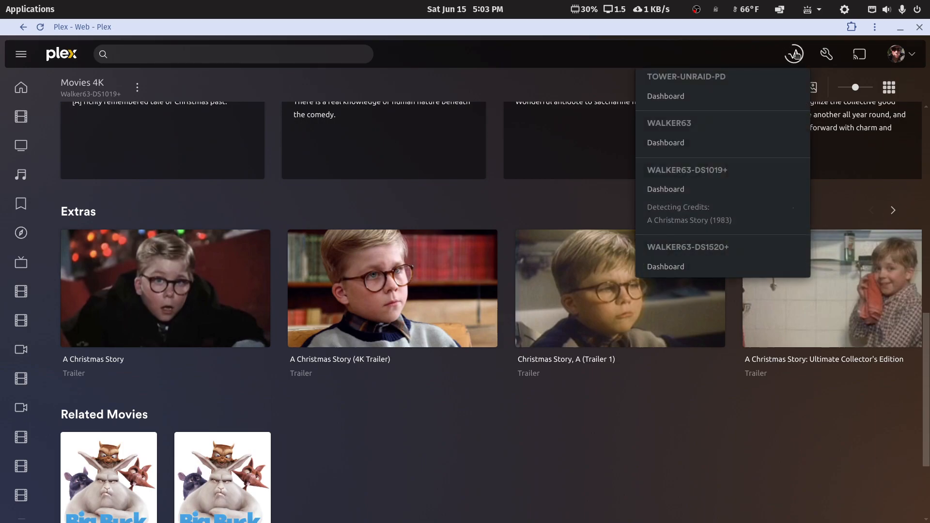
click(798, 54)
click(894, 213)
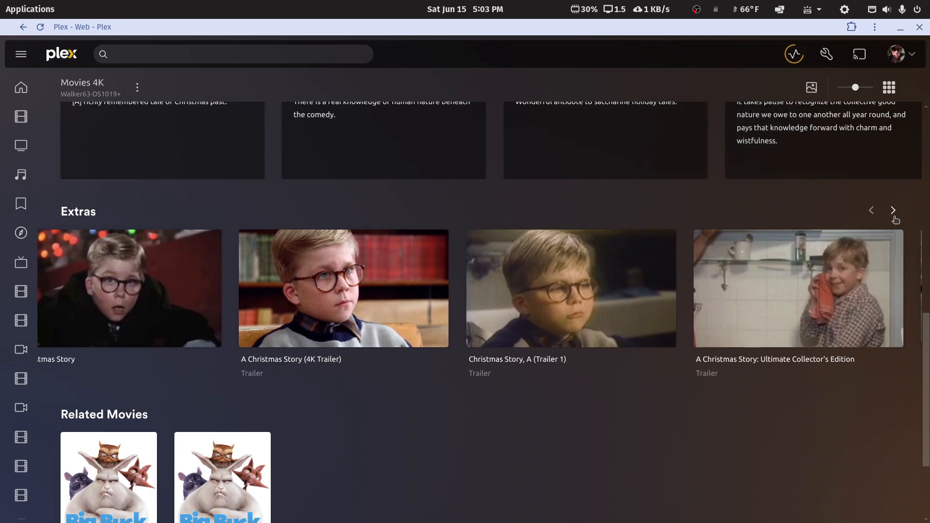
click(872, 211)
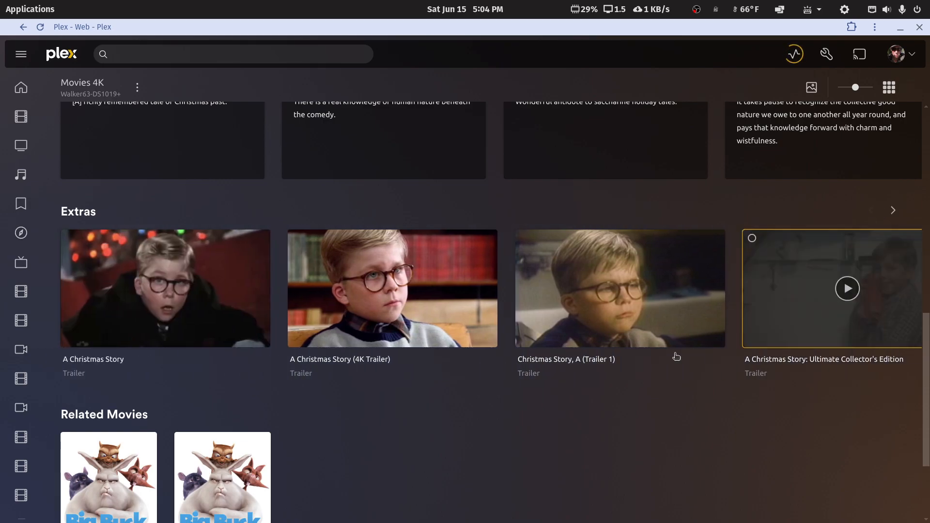
scroll(635, 431, up, 6)
scroll(635, 432, up, 4)
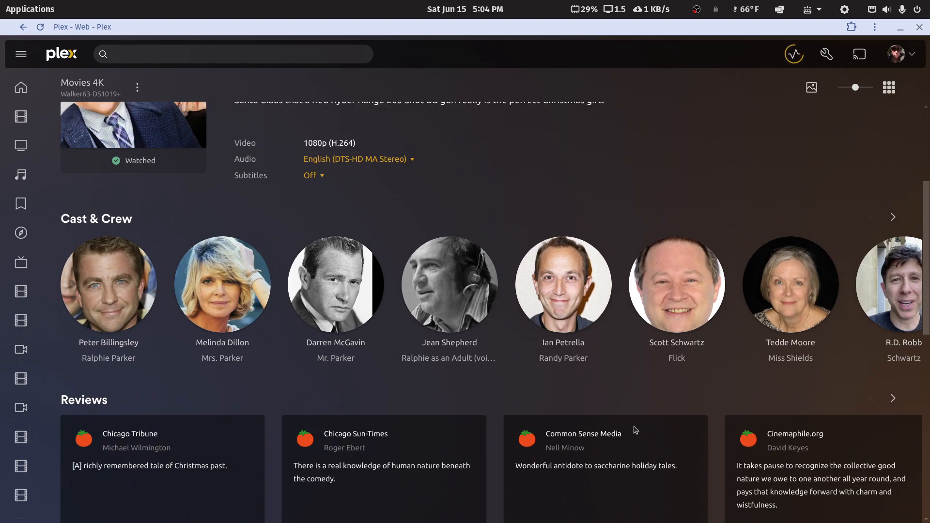
Refresh A Christmas Story's metadata from its more-actions menu
click(793, 54)
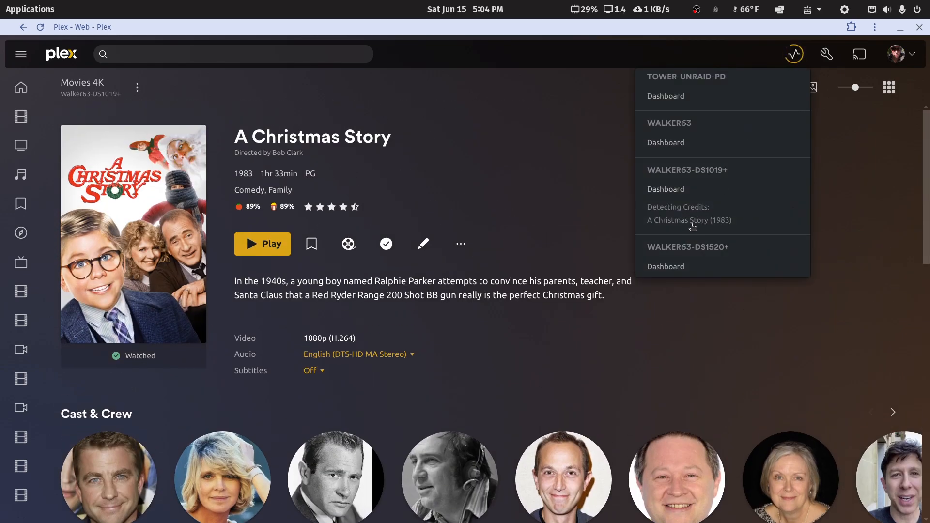
click(615, 226)
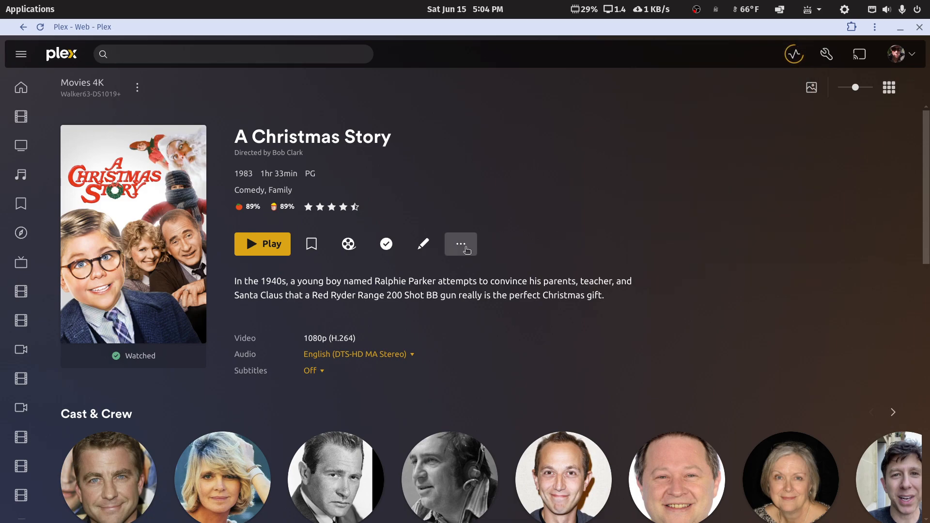
click(461, 244)
click(499, 353)
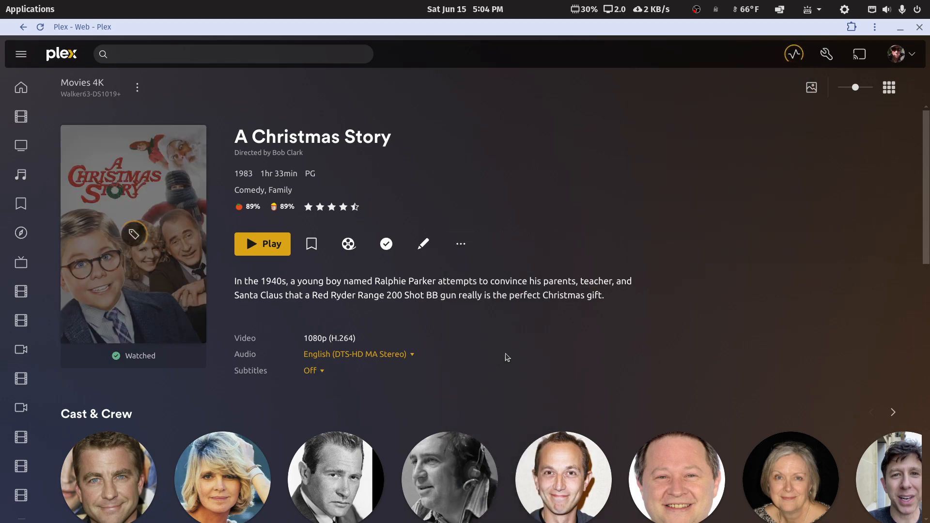
Page through the Extras row, check server activity, and open the applications launcher
scroll(686, 287, down, 10)
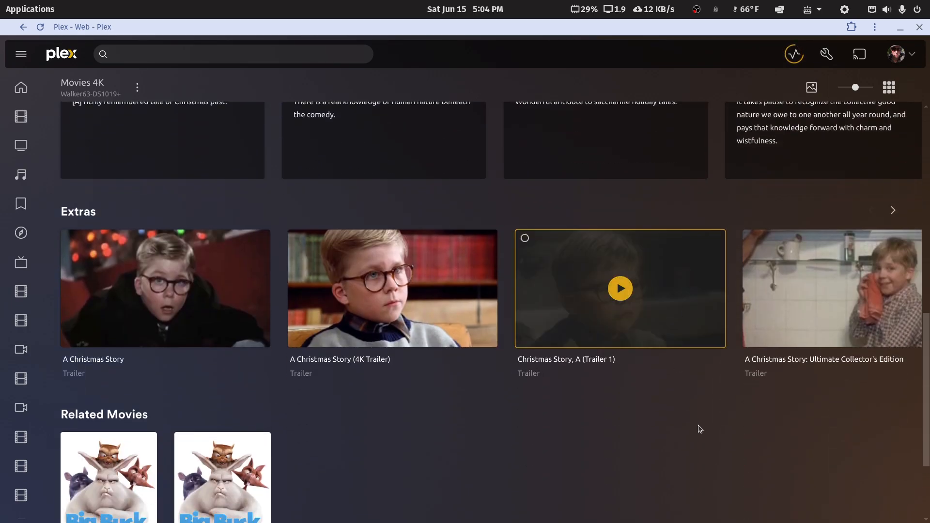
click(893, 210)
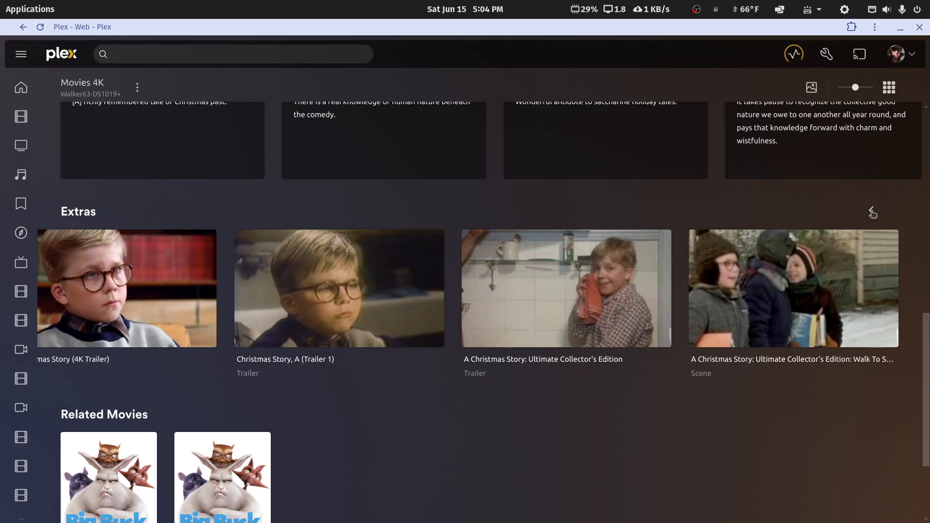
click(871, 213)
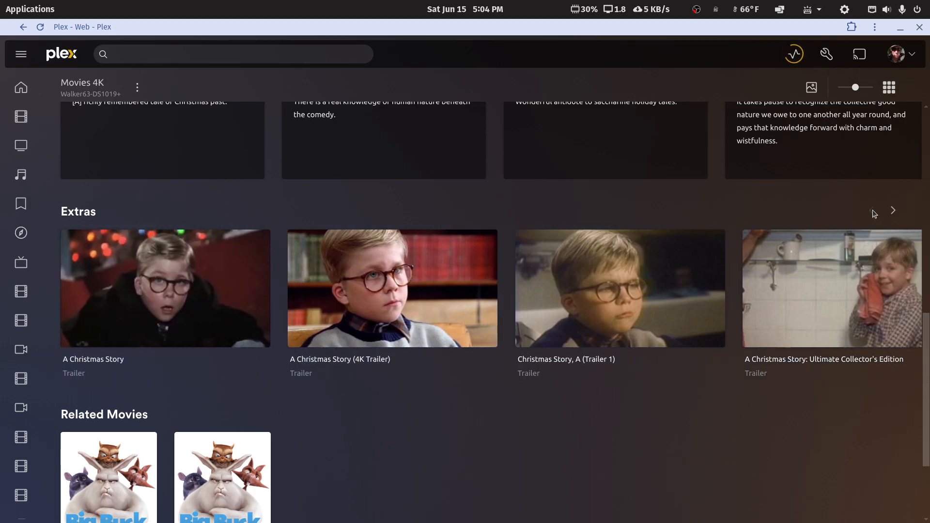
scroll(746, 294, up, 5)
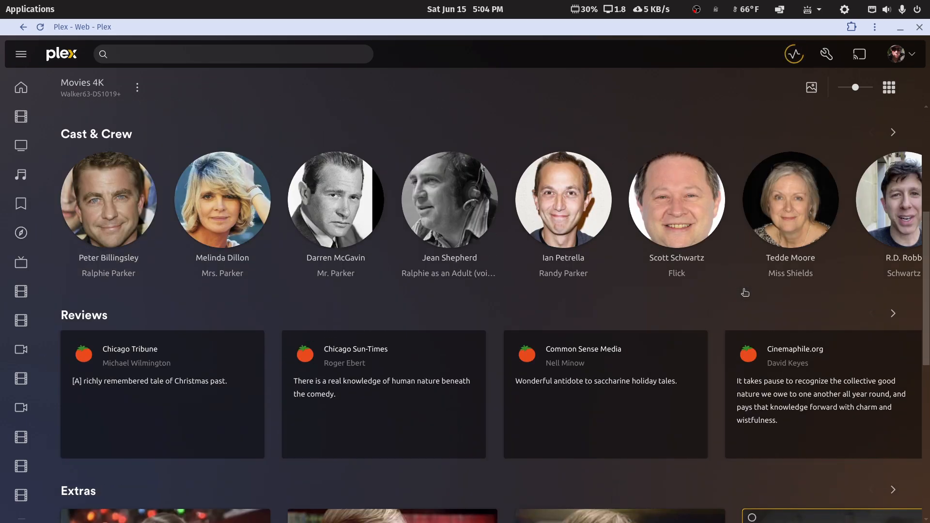
scroll(745, 294, down, 5)
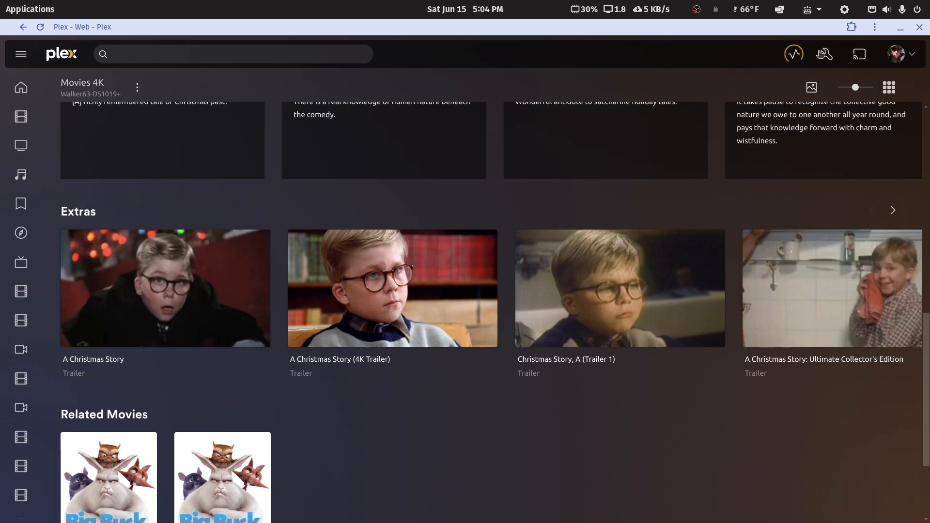
click(795, 54)
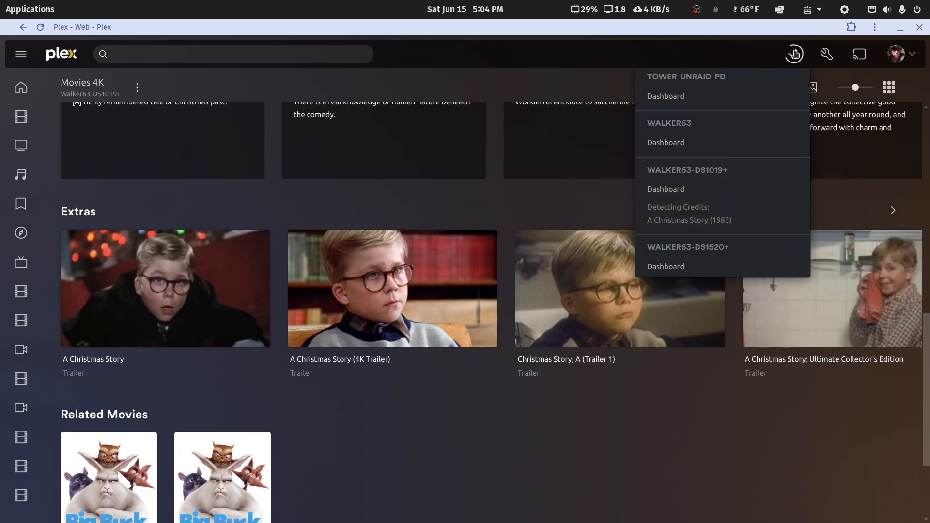
click(893, 213)
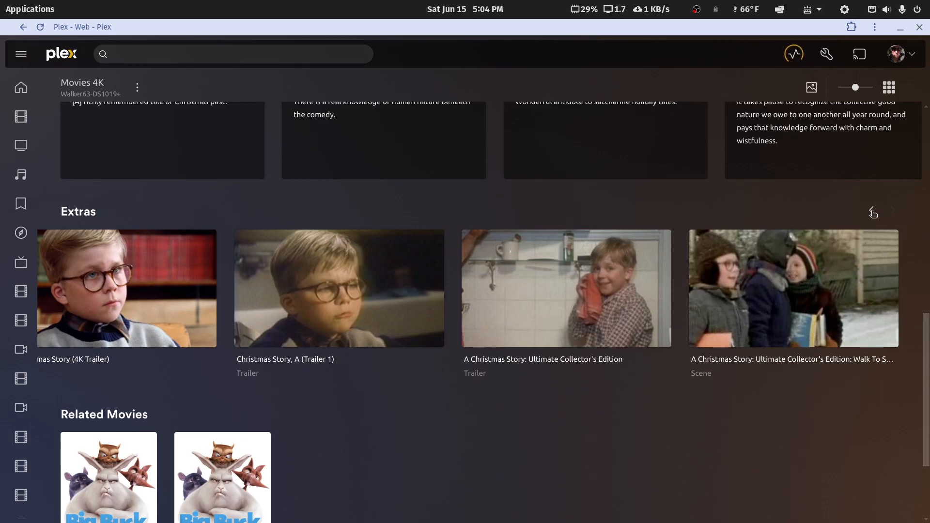
click(872, 214)
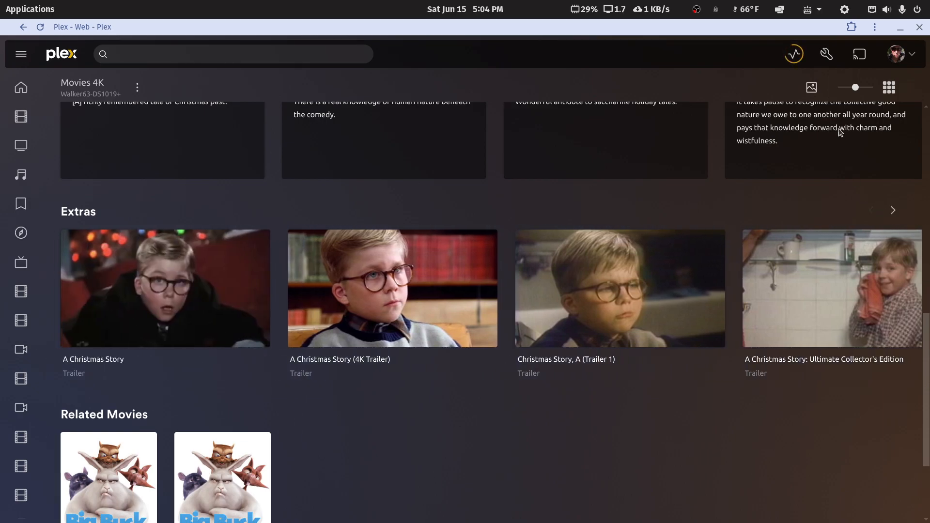
click(786, 59)
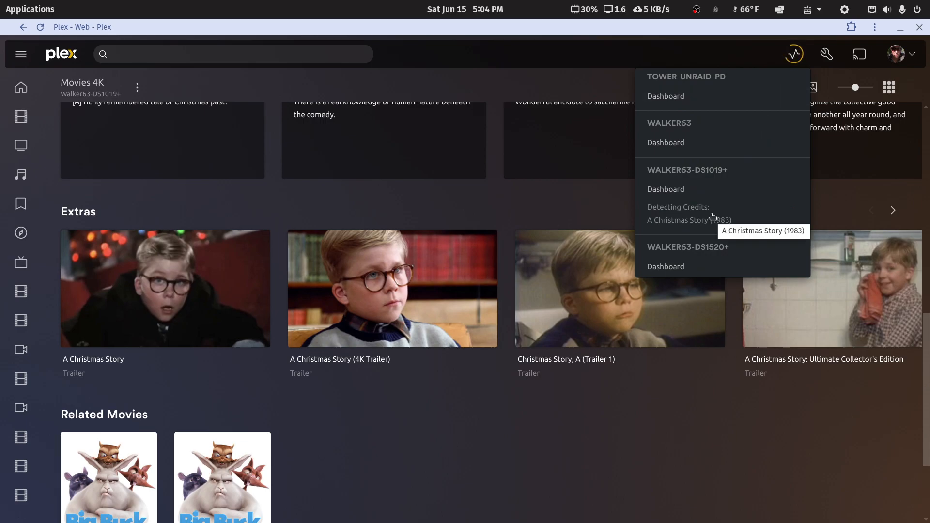
click(42, 10)
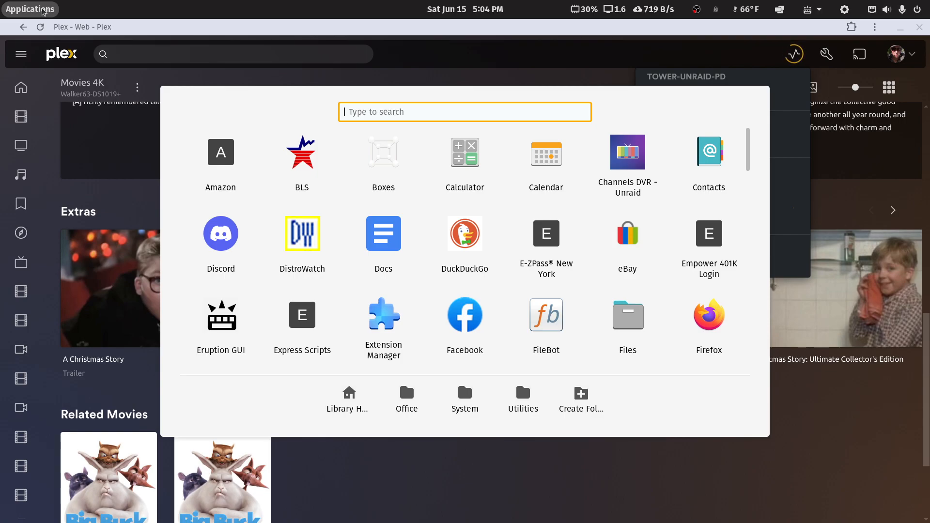
Launch Portainer via 'po' and stop the plex container in the local environment
text(po)
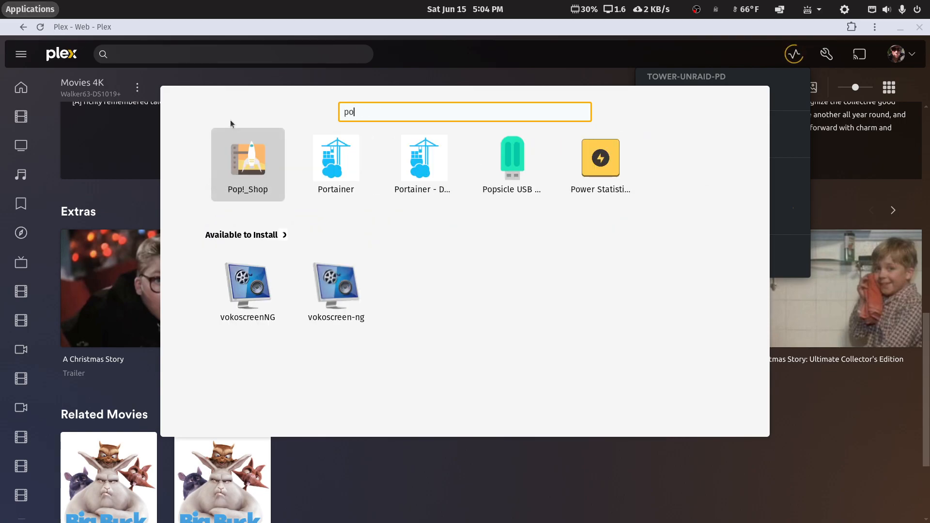
click(436, 188)
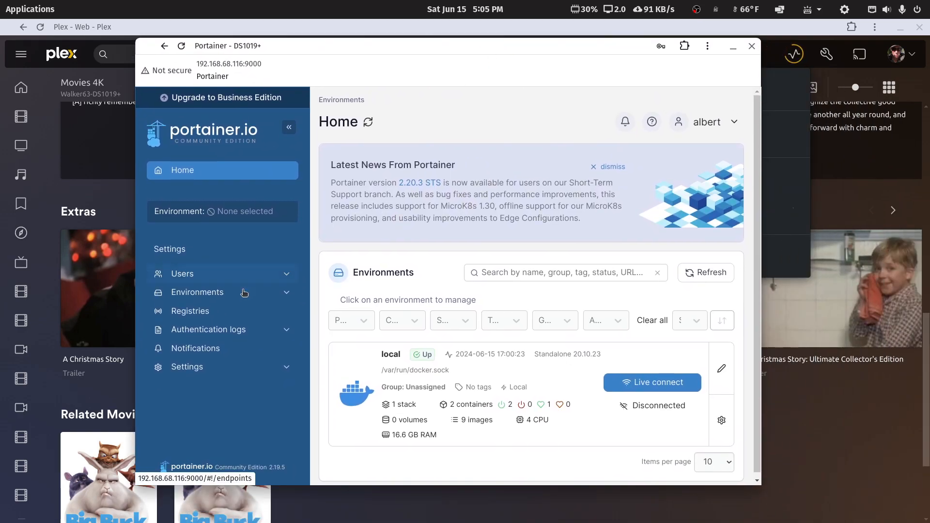
click(354, 398)
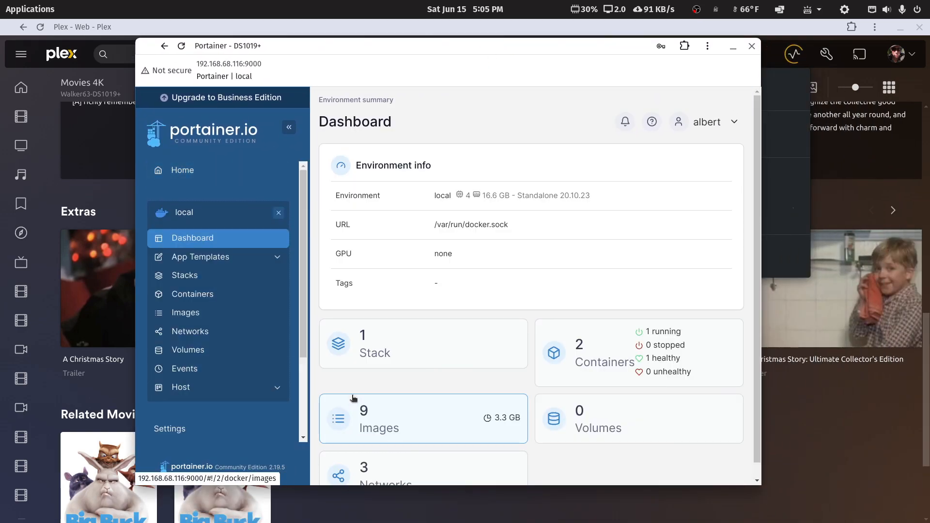
click(583, 353)
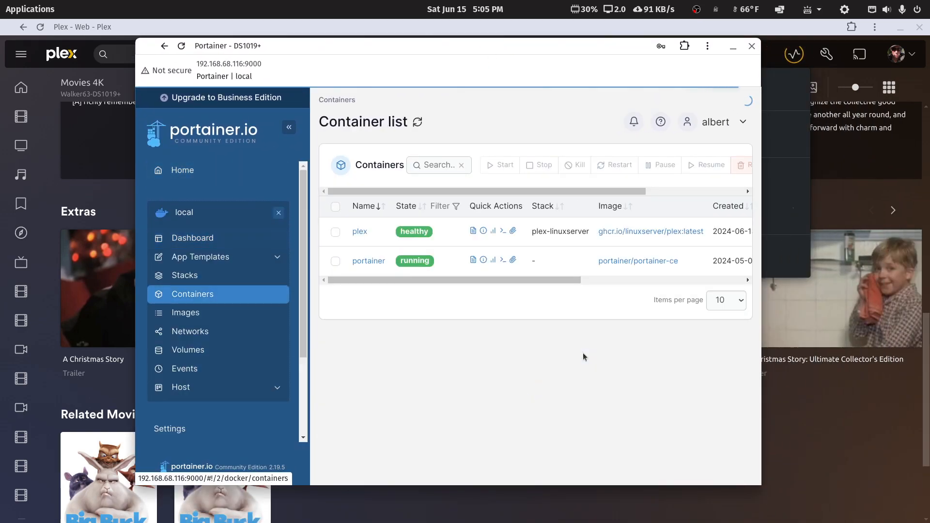
click(361, 233)
click(392, 204)
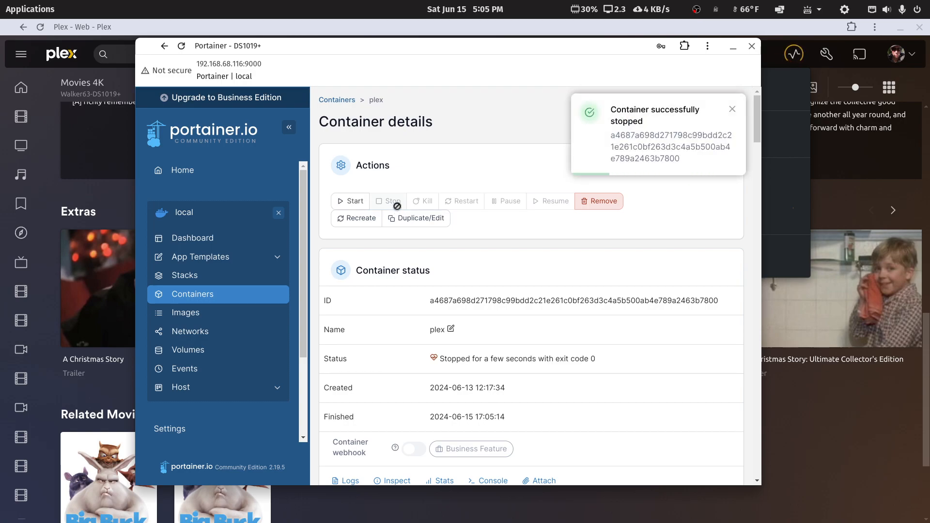
Start the plex container again and move Portainer aside to reveal Plex
drag(532, 46, 929, 208)
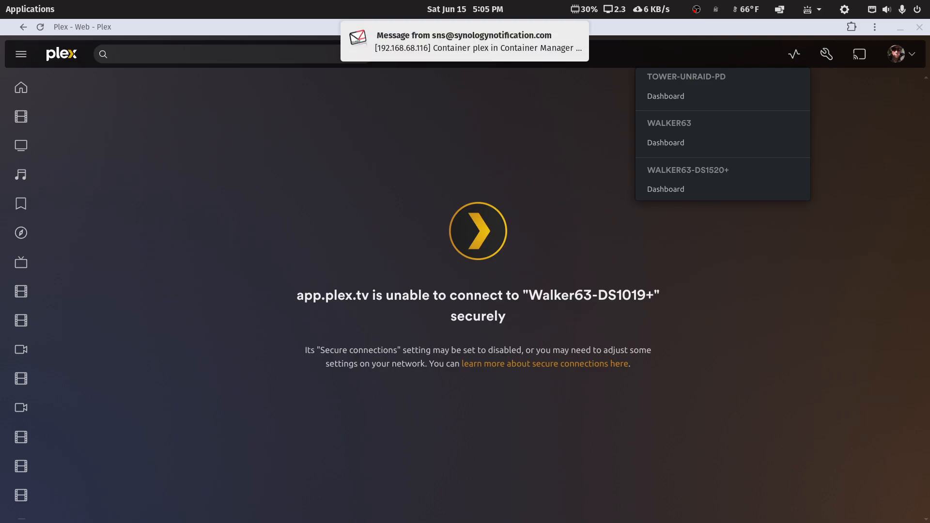
drag(929, 208, 415, 62)
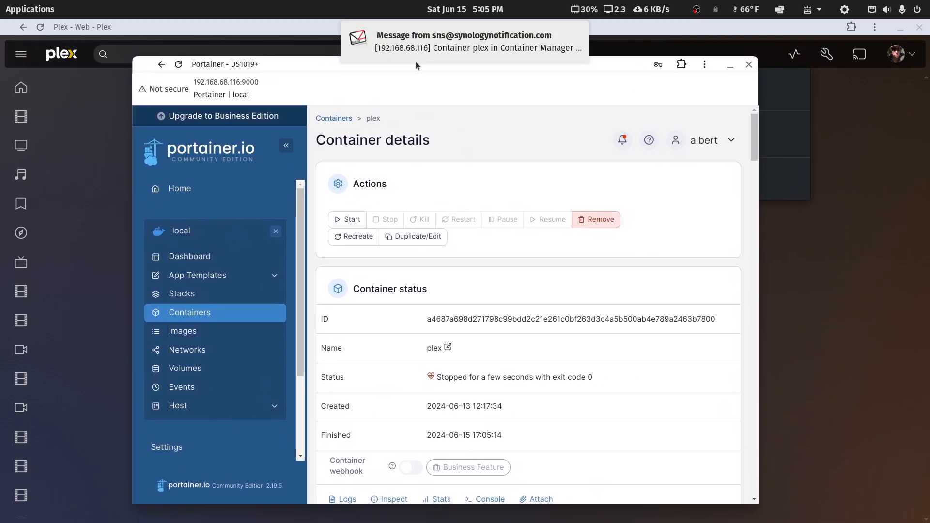
click(578, 33)
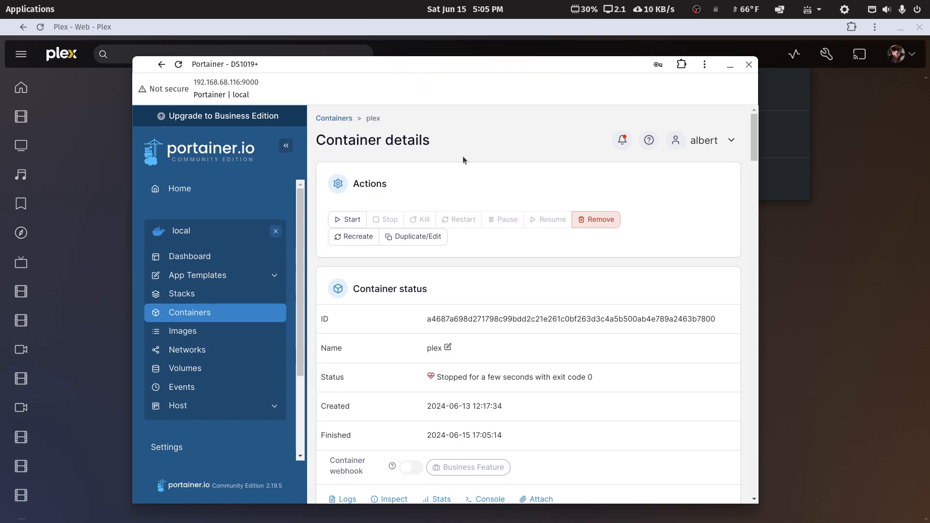
click(349, 219)
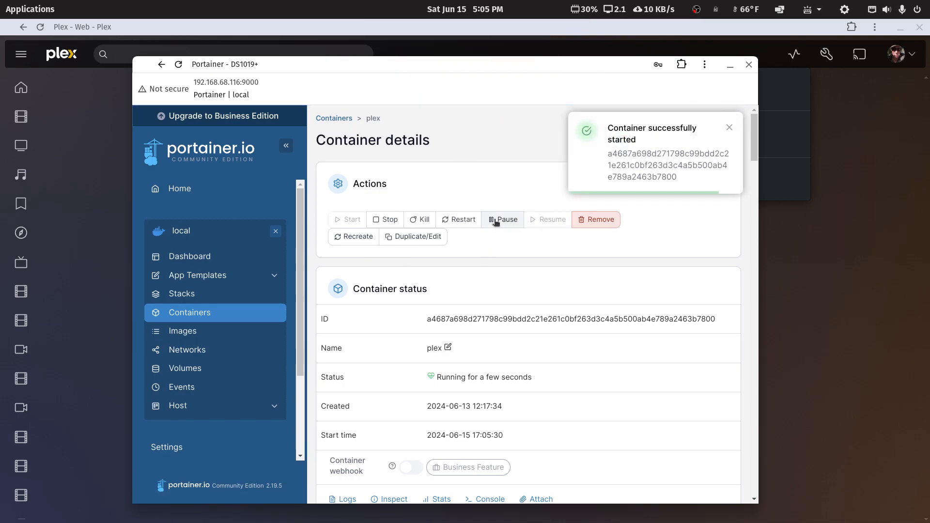
drag(488, 65, 929, 152)
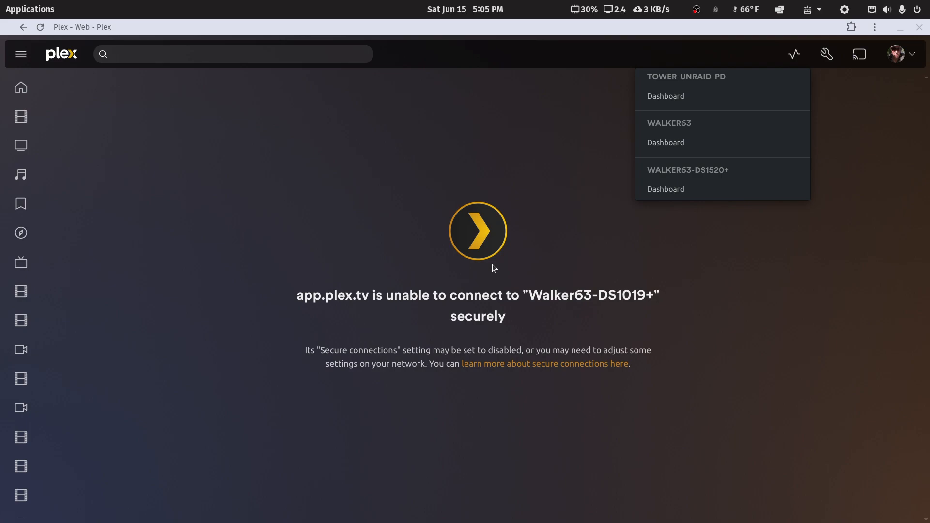
Reload Plex Web, scan the Movies 4K library files, and browse the Extras row
click(41, 27)
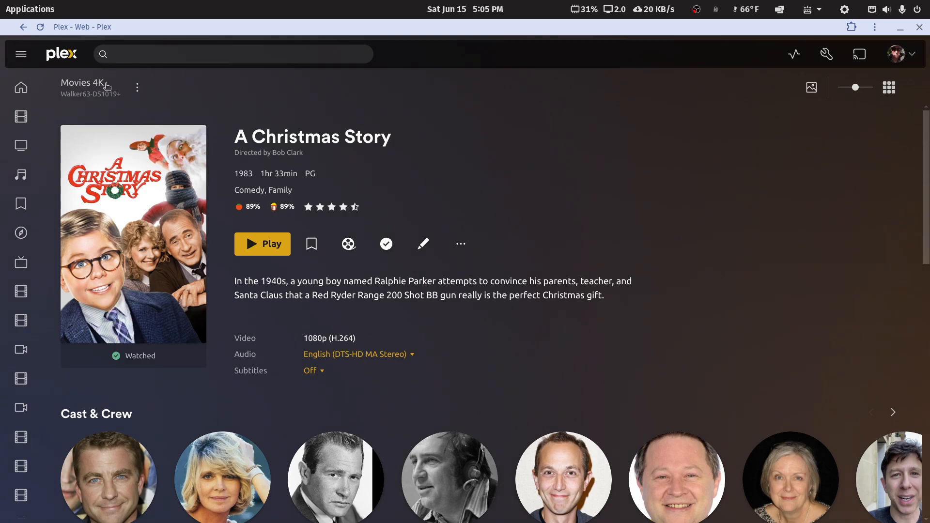
click(135, 89)
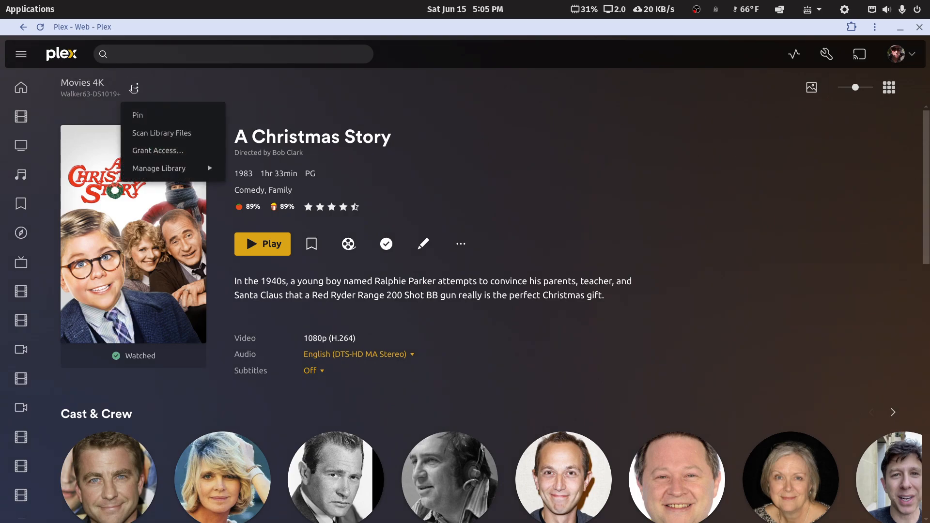
click(169, 138)
scroll(632, 264, down, 7)
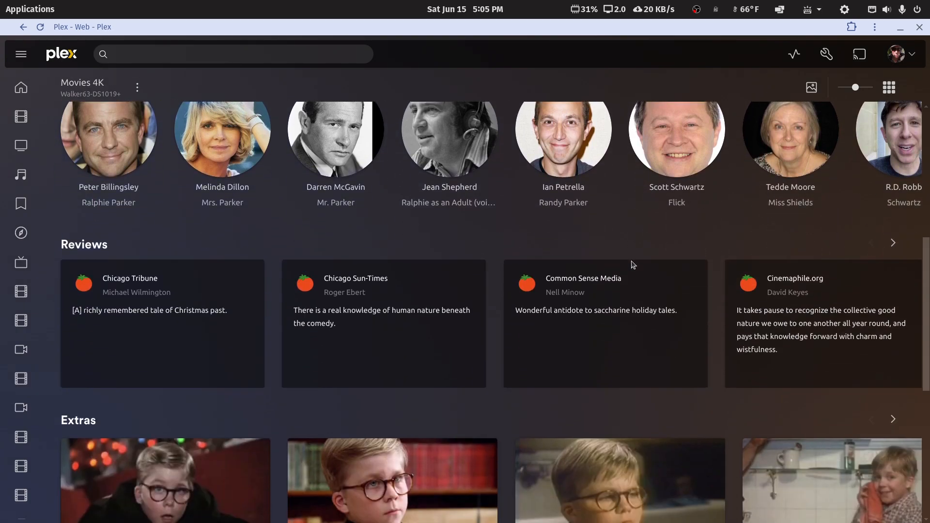
scroll(632, 265, down, 4)
scroll(631, 264, up, 3)
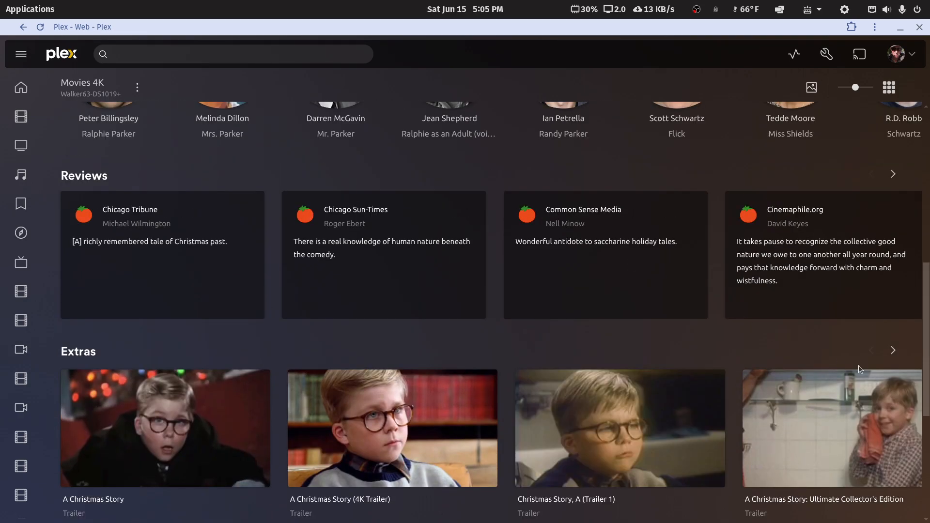
click(893, 351)
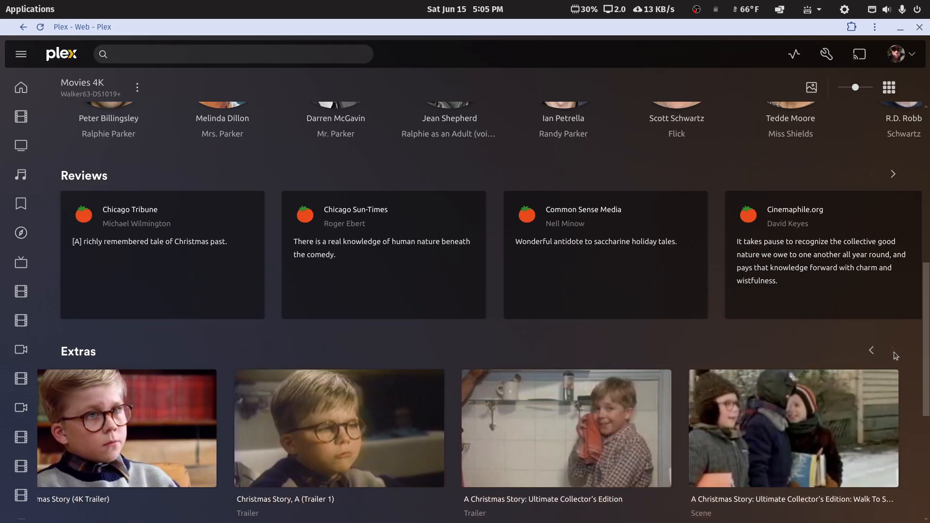
click(872, 351)
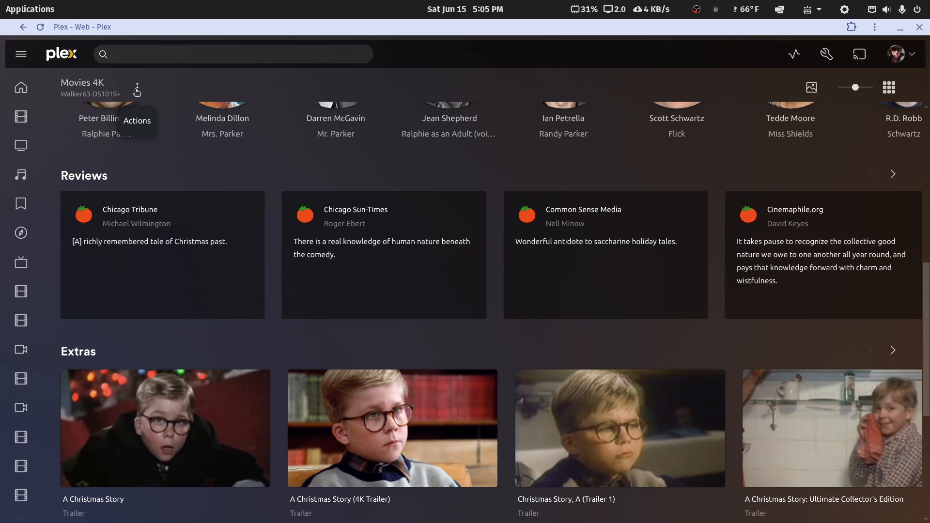
Run Refresh All Metadata on the Movies 4K library and confirm it
click(137, 89)
mouse_move(184, 168)
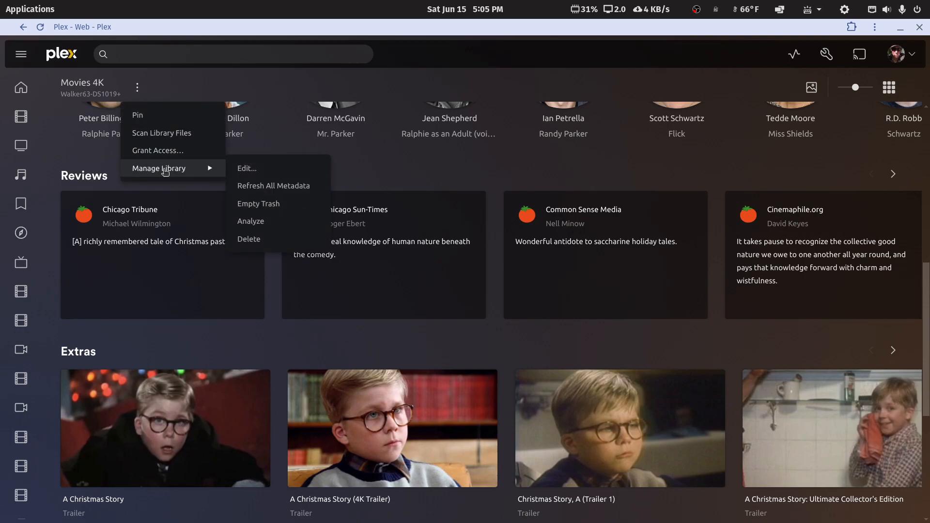
click(248, 186)
click(551, 335)
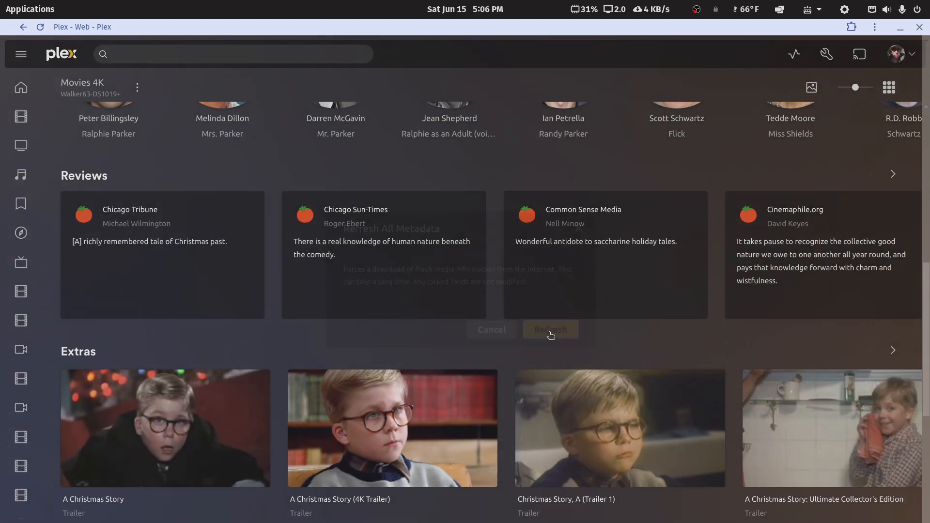
click(790, 56)
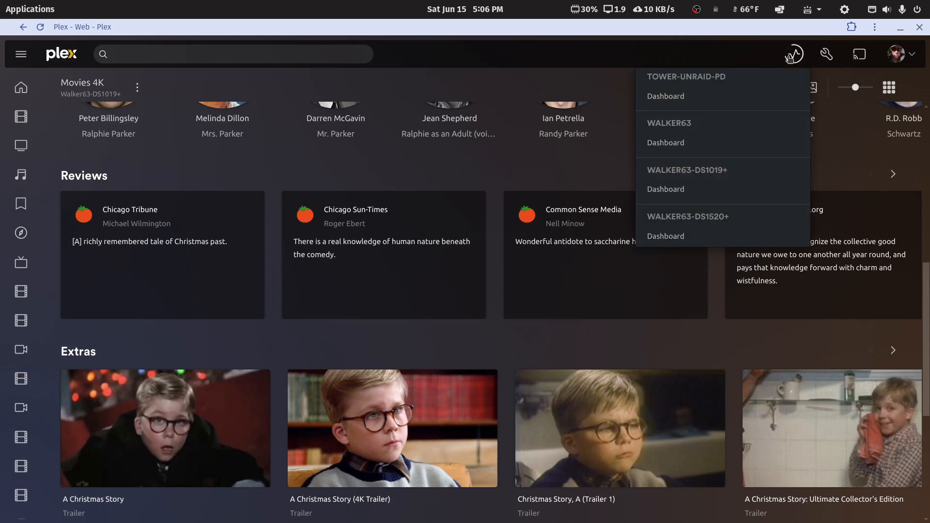
click(790, 56)
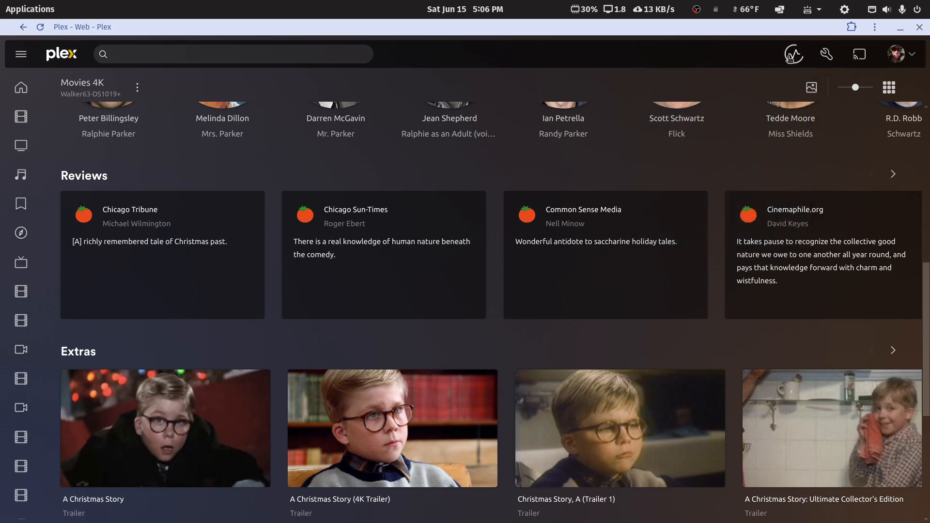
Browse the reviews and Extras row to the last extra, then restore the browser window size
click(892, 175)
click(891, 175)
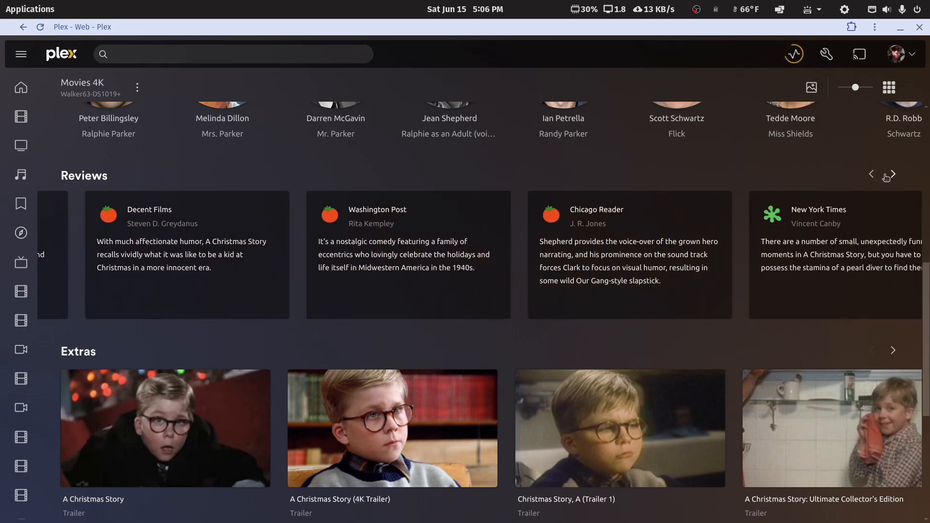
click(875, 175)
scroll(877, 418, down, 5)
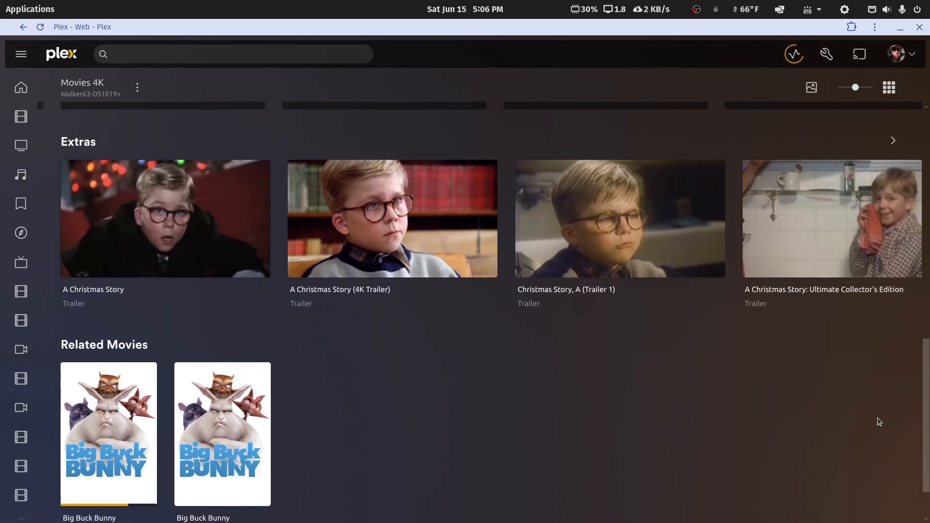
scroll(877, 418, up, 6)
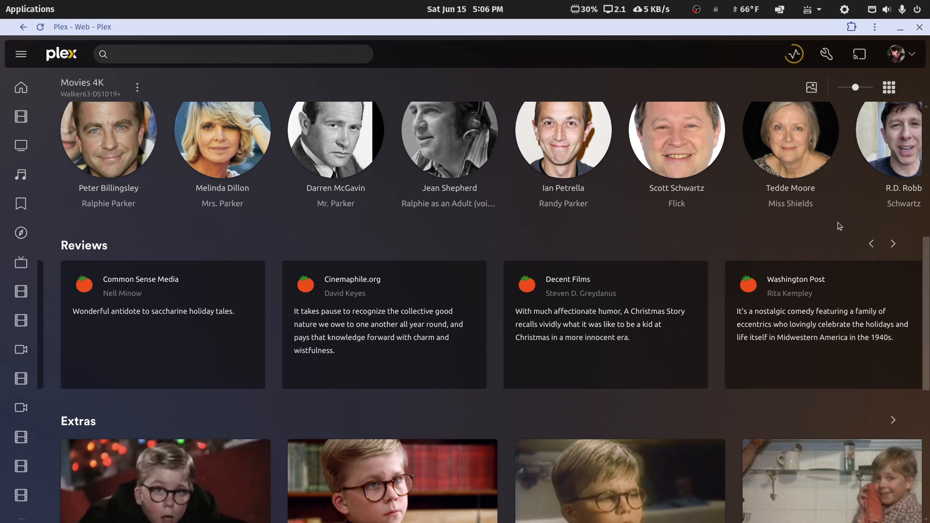
click(793, 59)
scroll(759, 342, down, 7)
scroll(785, 331, up, 4)
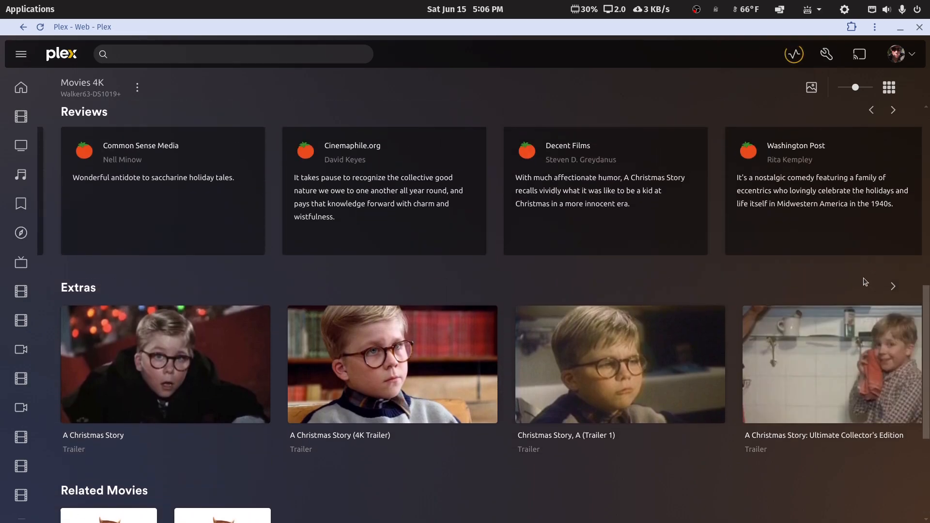
click(894, 286)
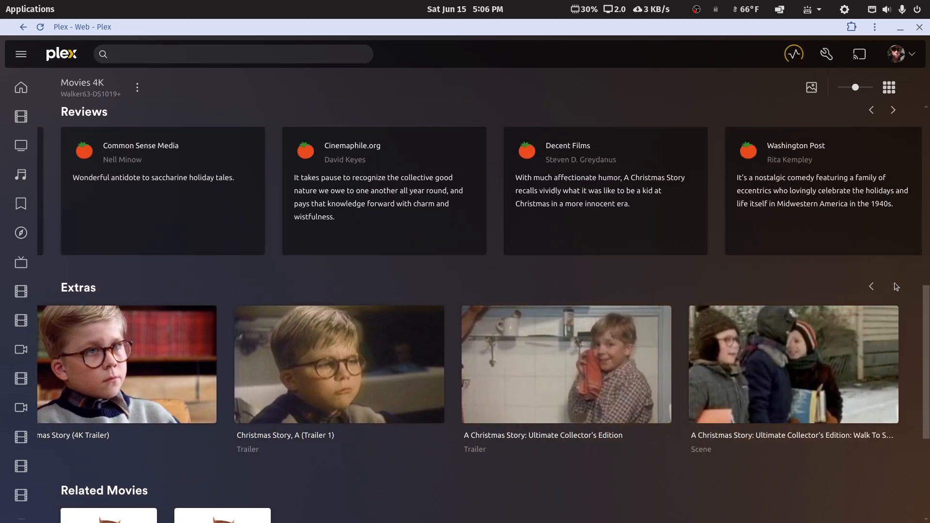
double_click(771, 22)
mouse_move(320, 522)
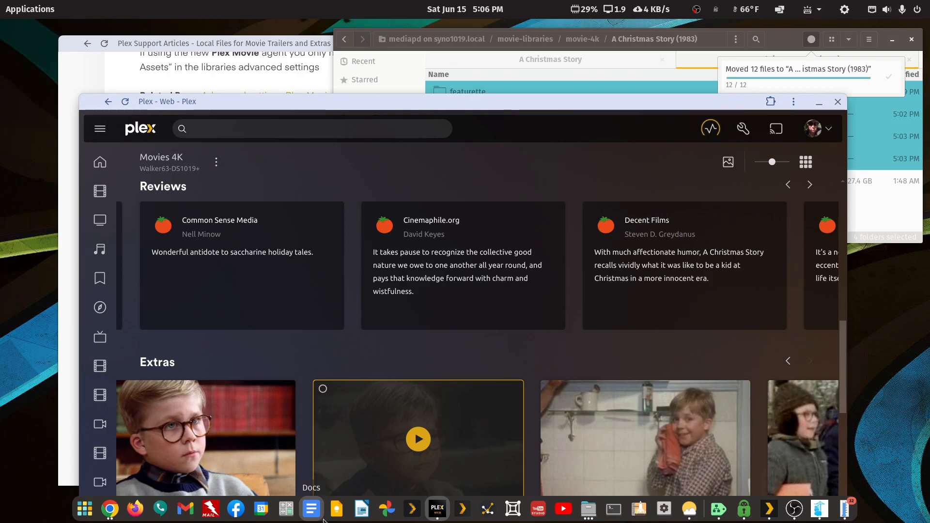
Launch Plex HTPC and choose Reset Home Customization from the user page
click(408, 516)
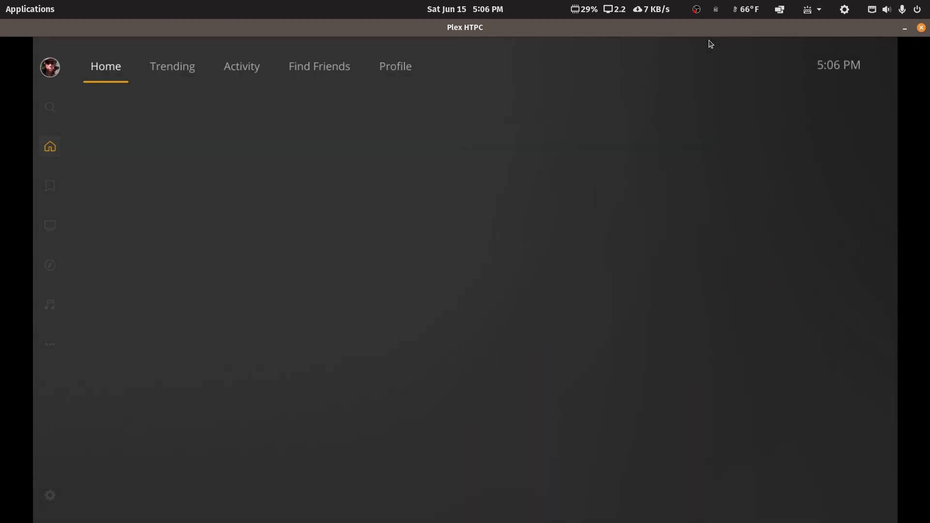
key(Down)
key(Down)
key(Down)
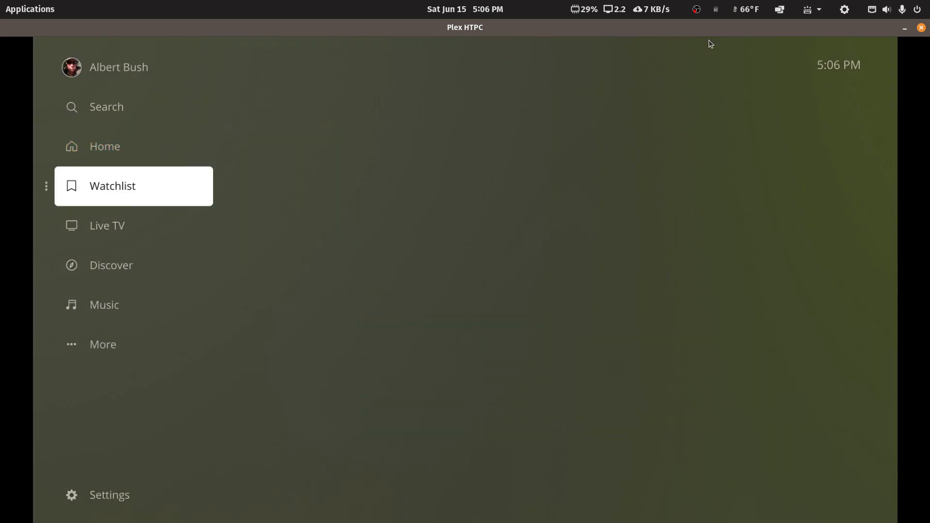
key(Up)
key(Up)
key(Up)
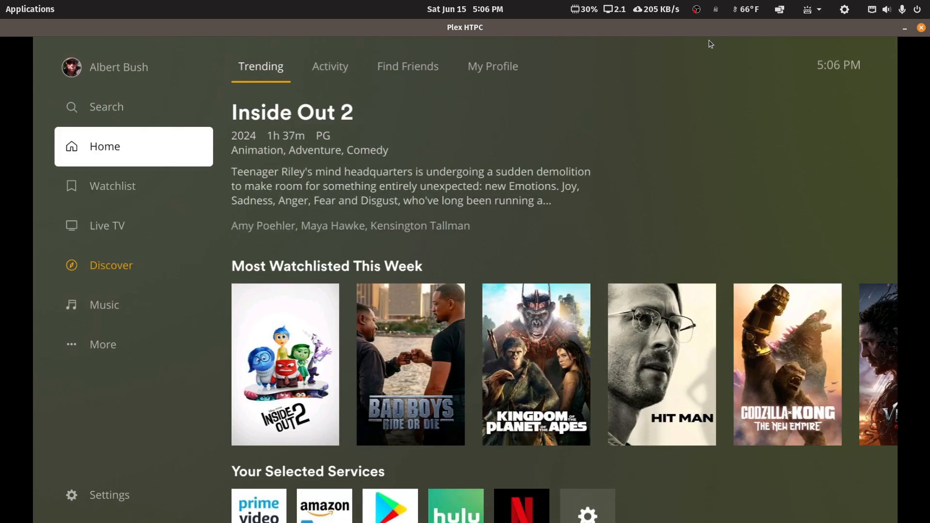
key(Up)
key(Return)
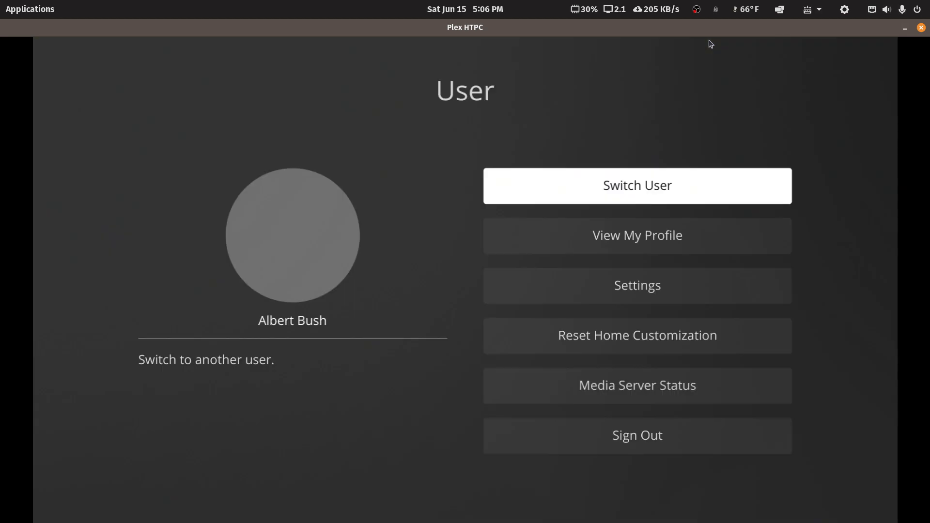
key(Down)
key(Down)
key(Down)
key(Return)
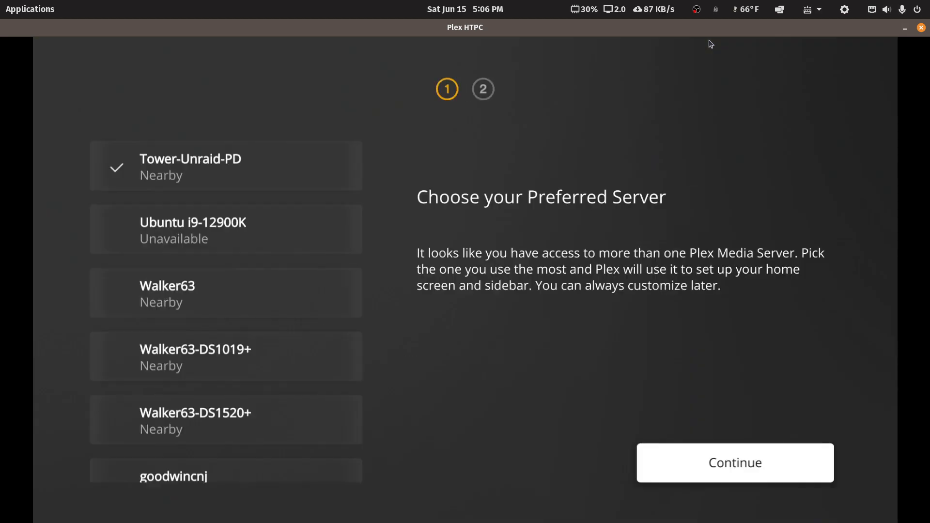
Select Walker63-DS1019+ as the preferred server and confirm with Continue
key(Left)
key(Down)
key(Down)
key(Down)
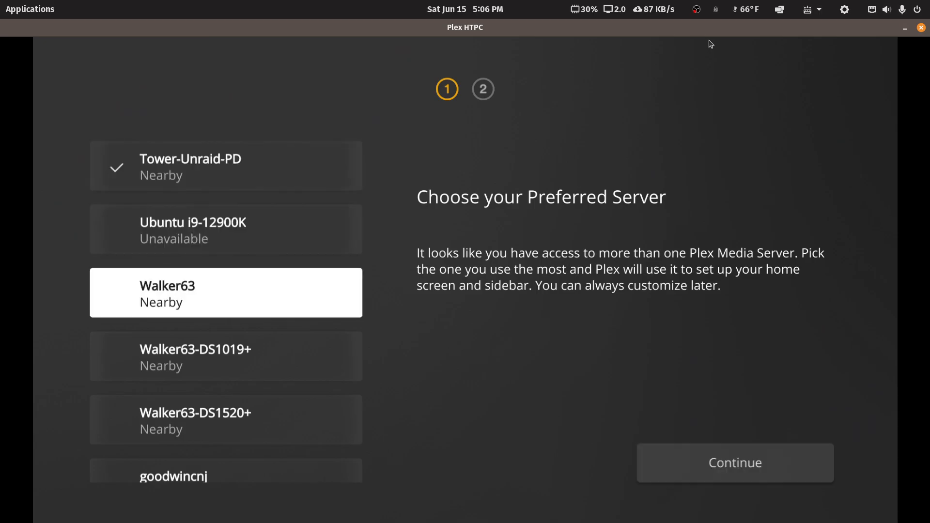
key(Return)
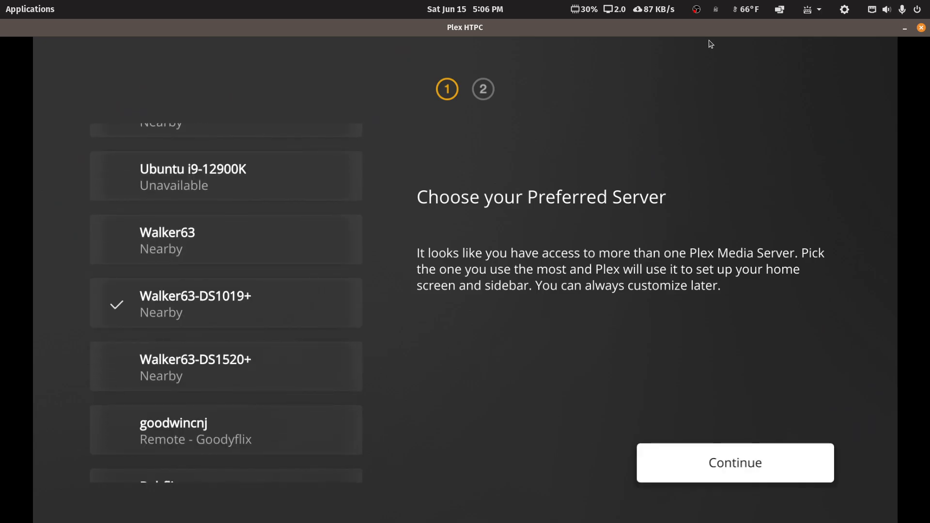
key(Return)
key(Return)
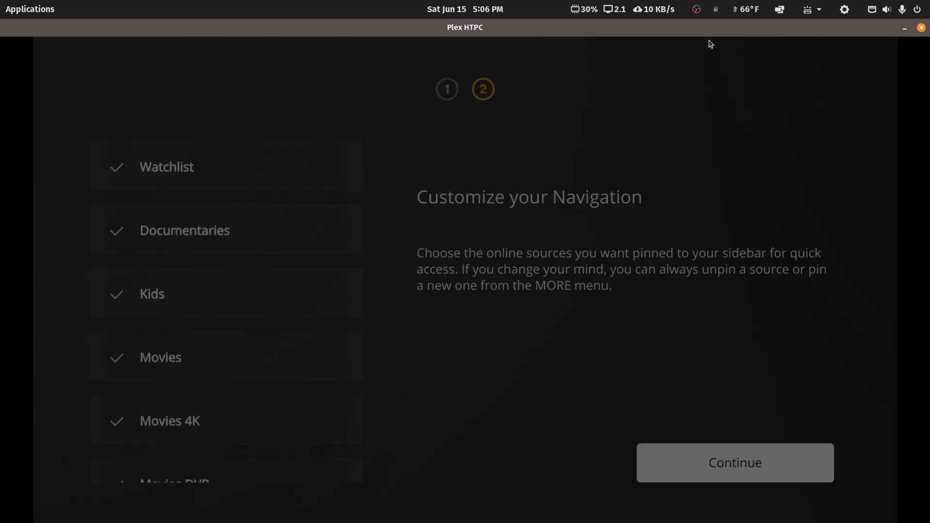
key(Left)
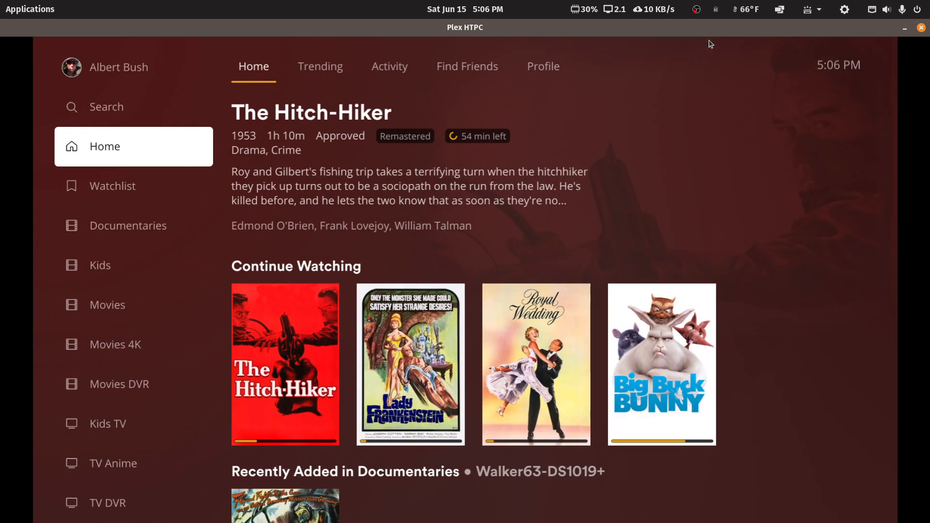
Open A Christmas Story's details from the Movies 4K library
key(Down)
key(Down)
key(Down)
key(Down)
key(Down)
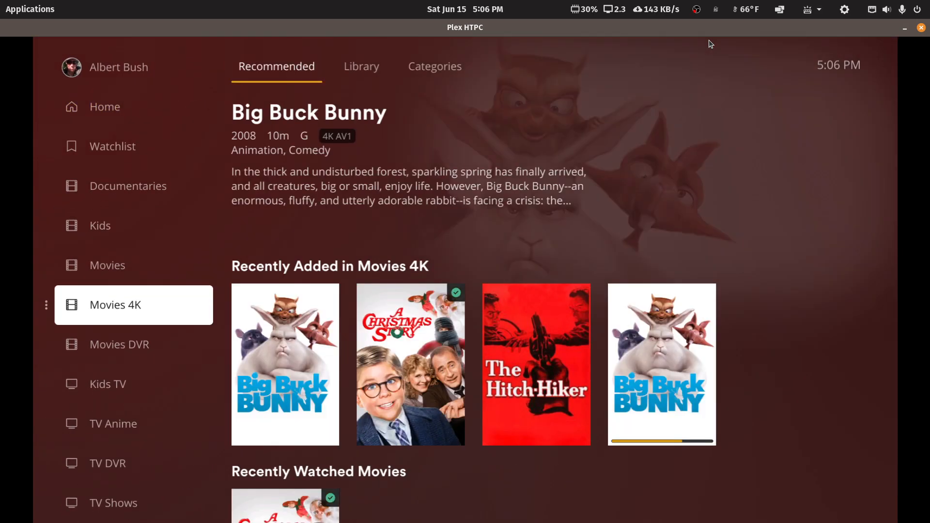
key(Right)
key(Right)
key(Return)
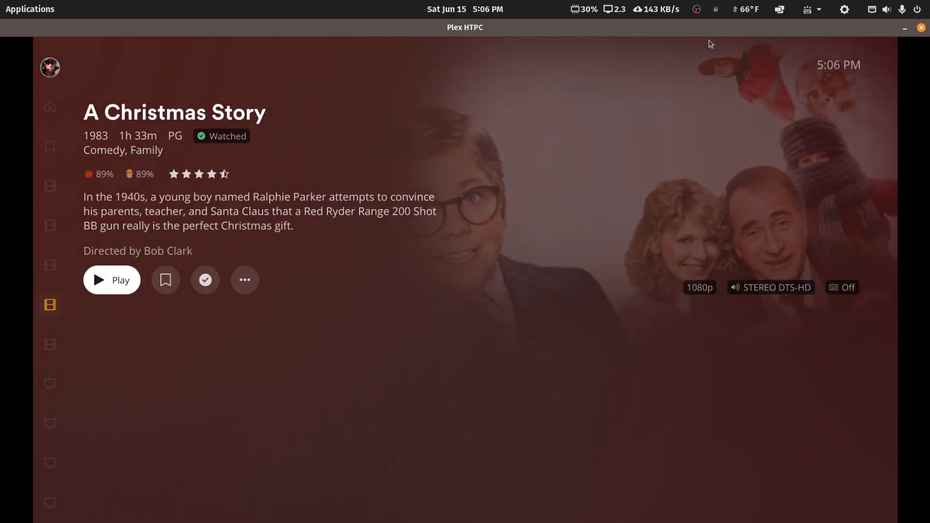
Step through its Extras row of four trailers and a scene clip, ending on the 4K Trailer
key(Down)
key(Down)
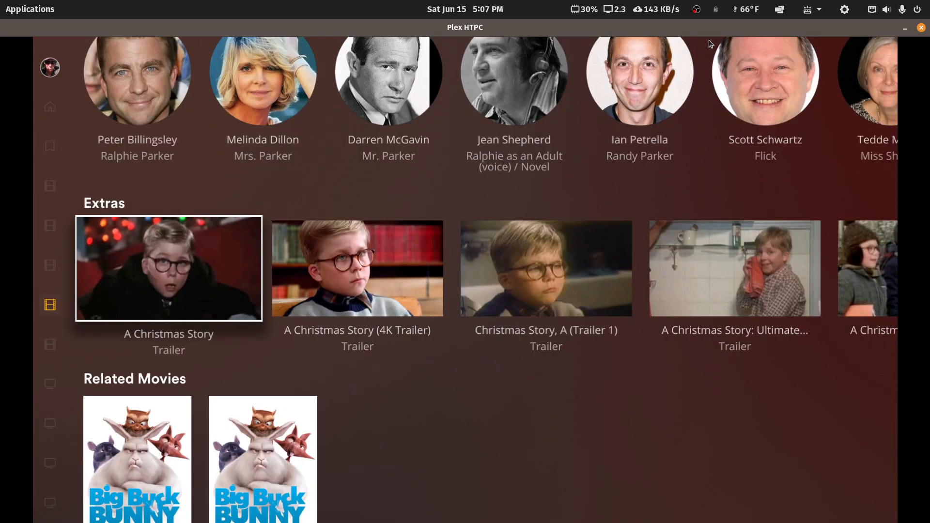
key(Right)
key(Right)
key(Right)
key(Right)
key(Left)
key(Left)
key(Left)
key(Left)
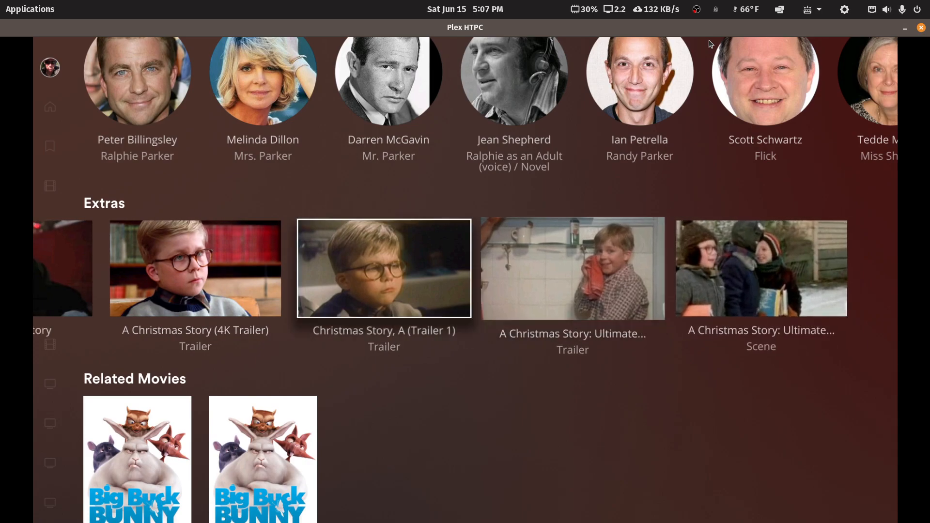
key(Right)
key(Right)
key(Right)
key(Right)
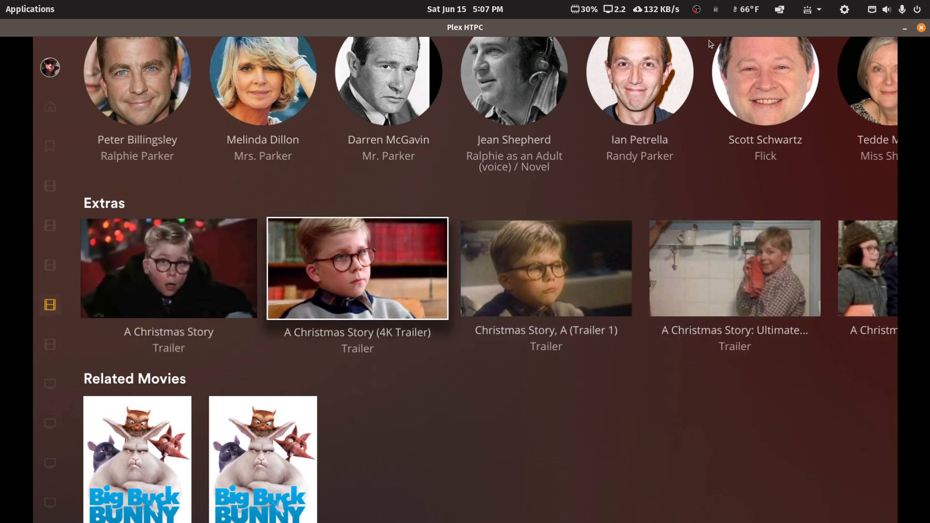
key(Left)
key(Left)
key(Left)
key(Left)
key(Left)
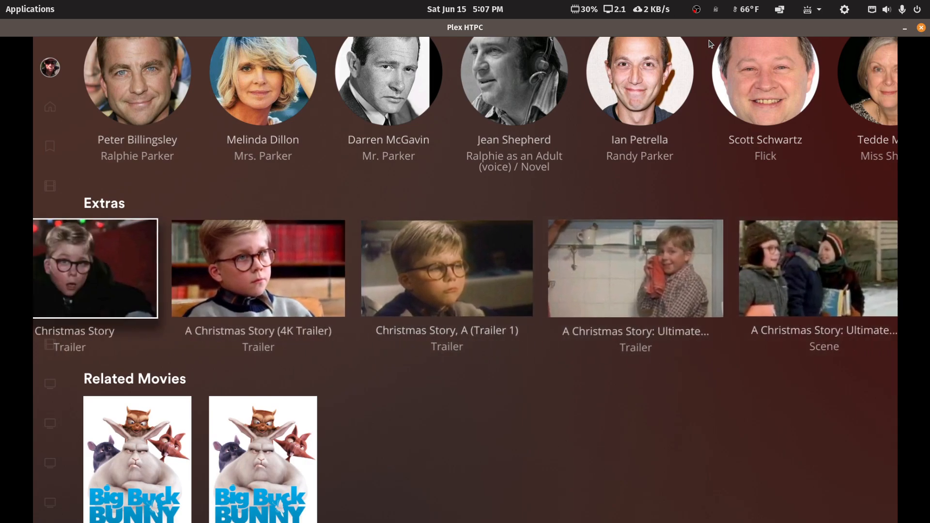
key(Right)
key(Right)
key(Right)
key(Right)
key(Right)
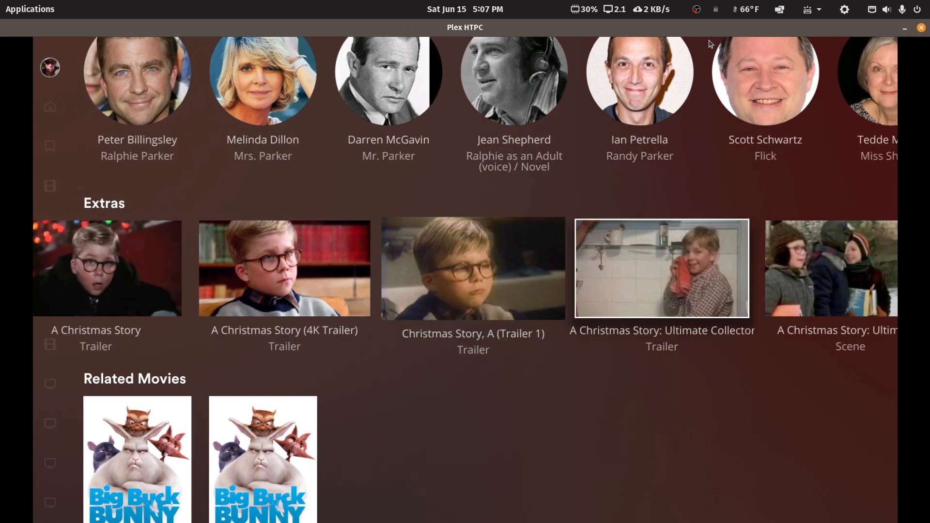
key(Left)
key(Left)
key(Left)
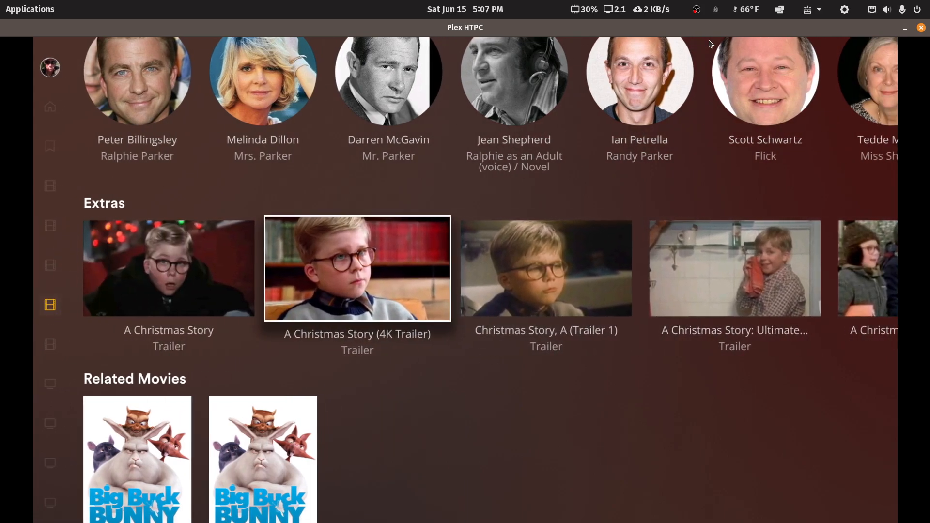
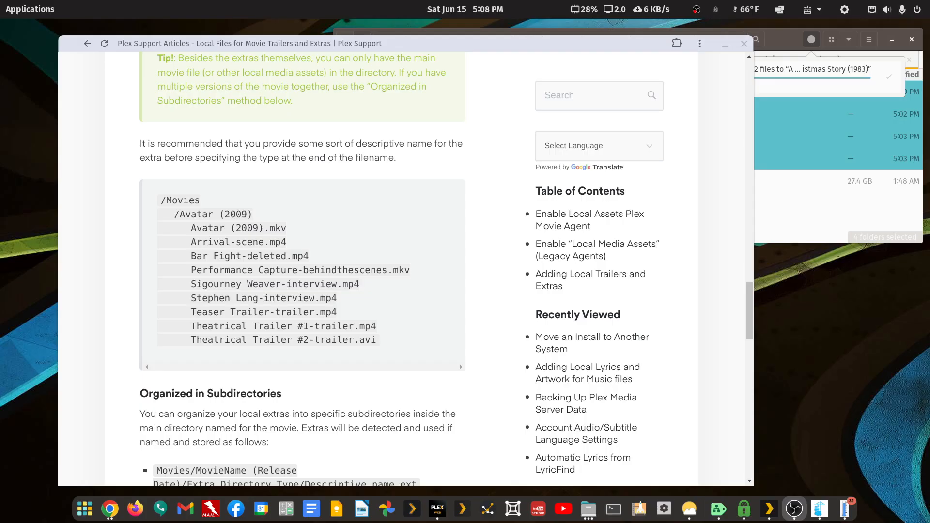
Scroll through the article, then bring Files forward and clear the four-folder selection
scroll(372, 335, up, 10)
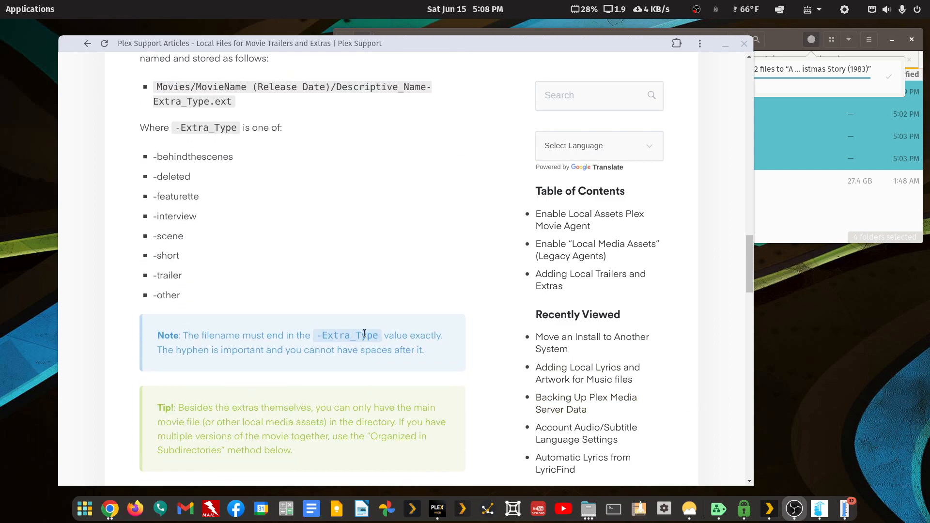
scroll(371, 332, up, 5)
scroll(368, 331, down, 8)
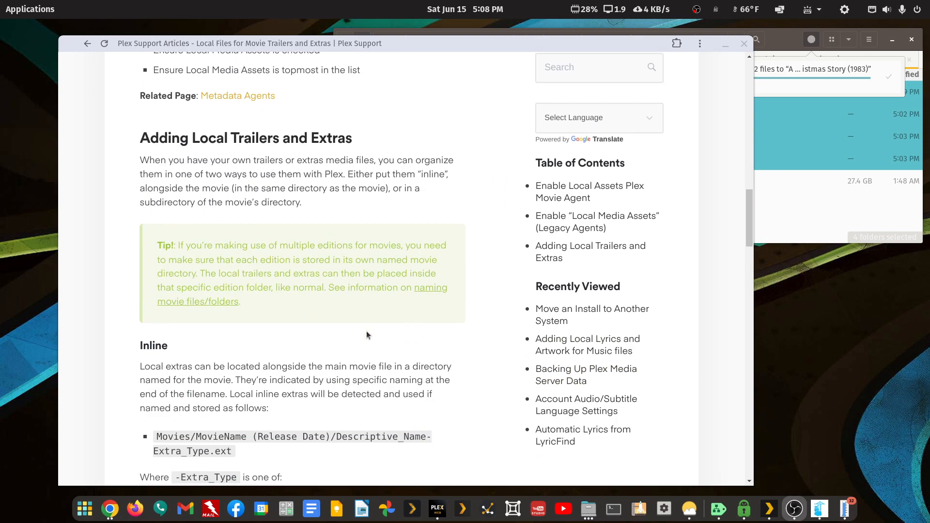
scroll(370, 336, down, 3)
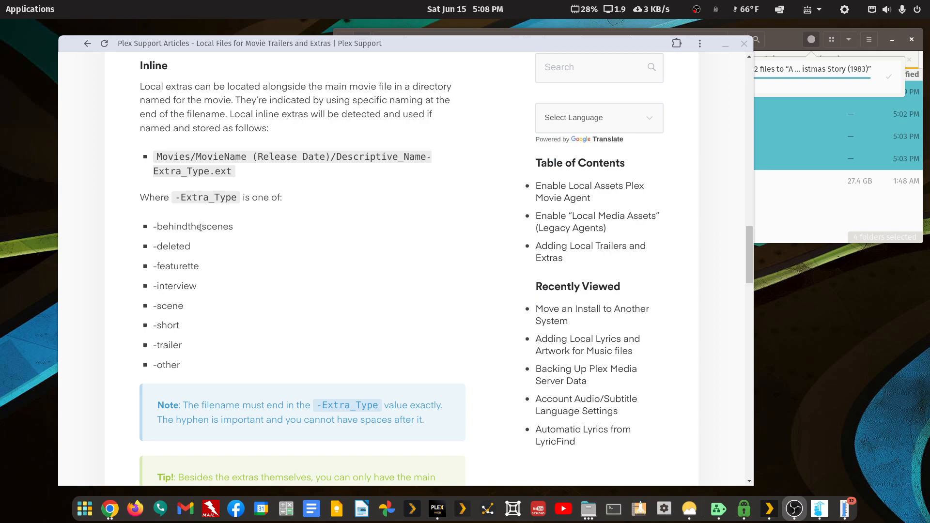
scroll(201, 229, down, 10)
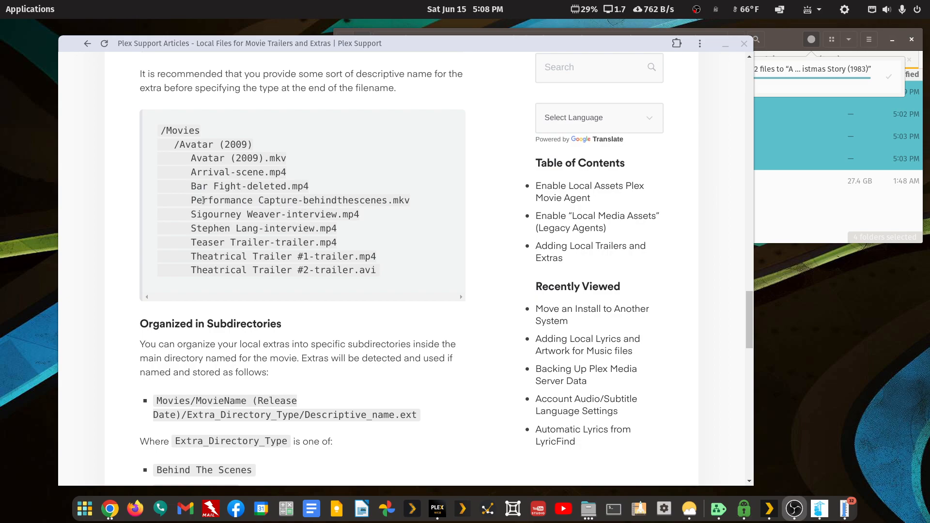
scroll(245, 199, down, 6)
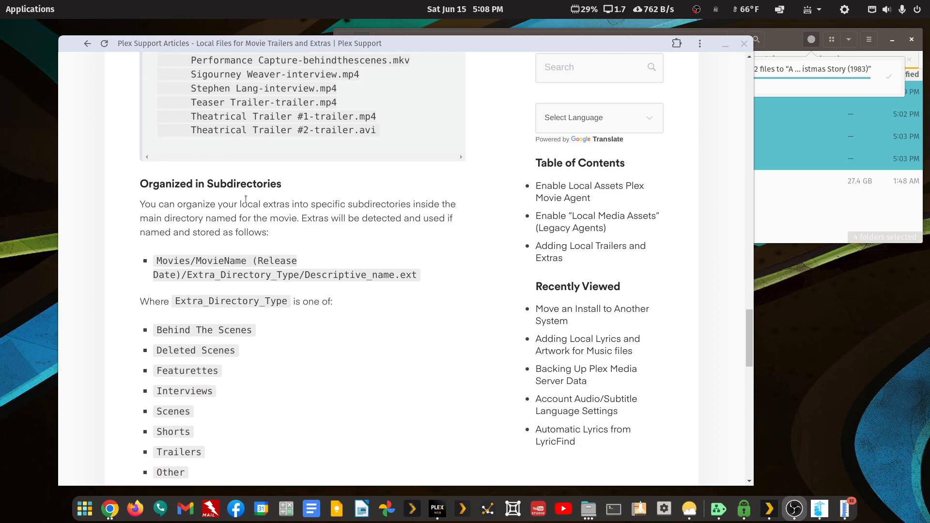
scroll(226, 216, up, 2)
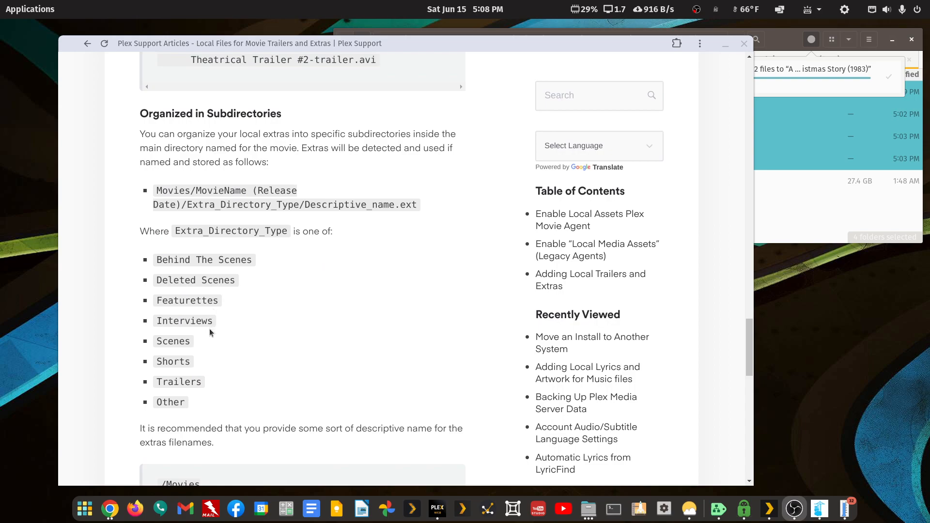
scroll(201, 344, down, 5)
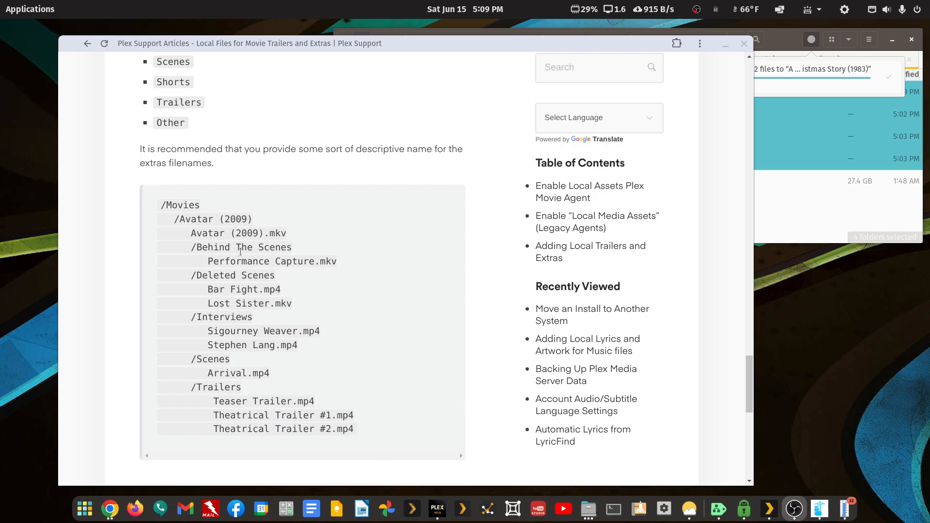
scroll(240, 251, up, 4)
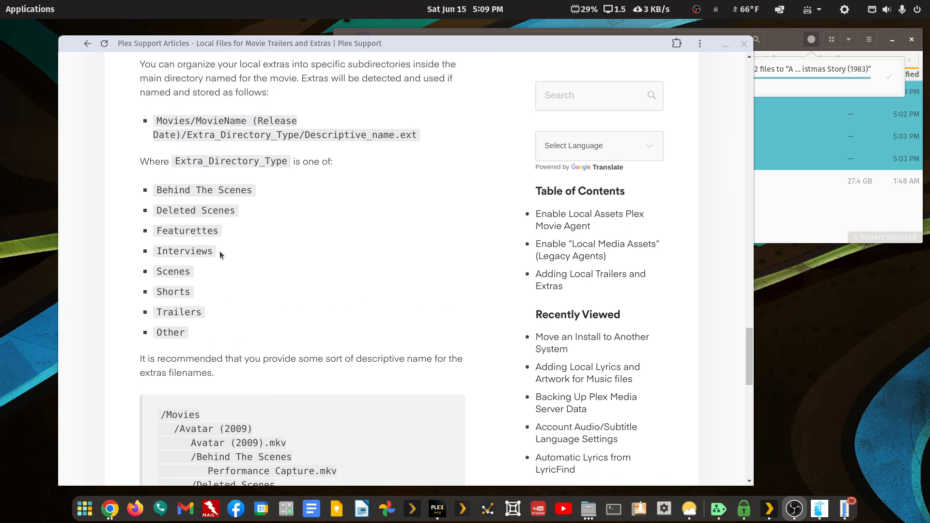
drag(651, 39, 594, 34)
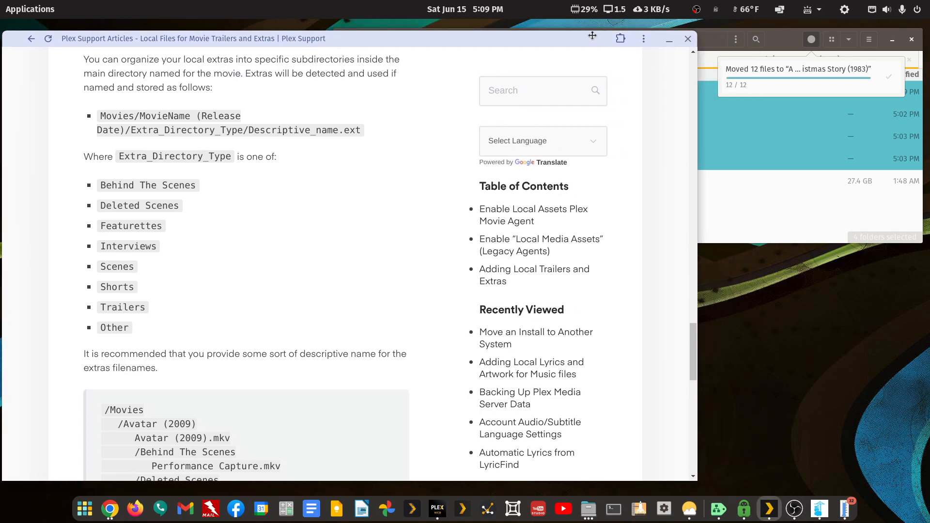
click(774, 32)
click(556, 209)
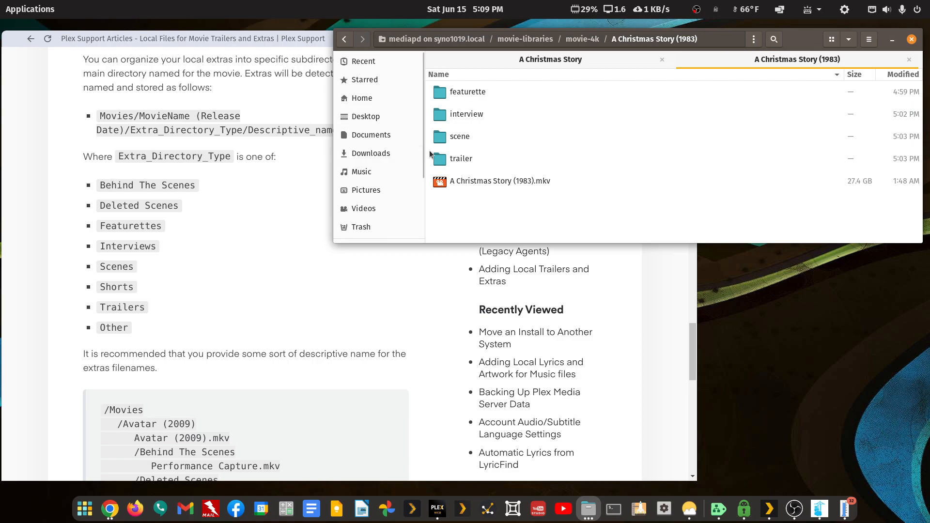
Rename the featurette folder to Featurettes, retrying after the first attempt left it unchanged
right_click(470, 92)
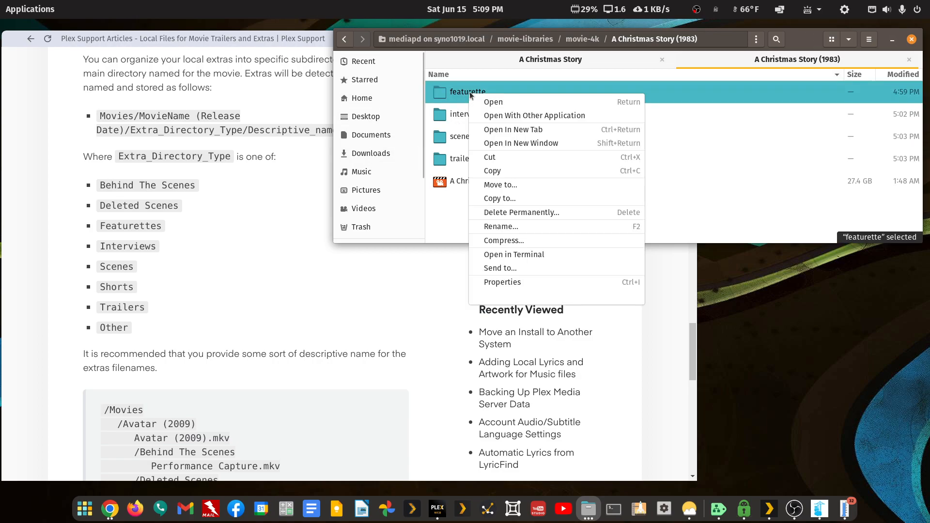
click(515, 232)
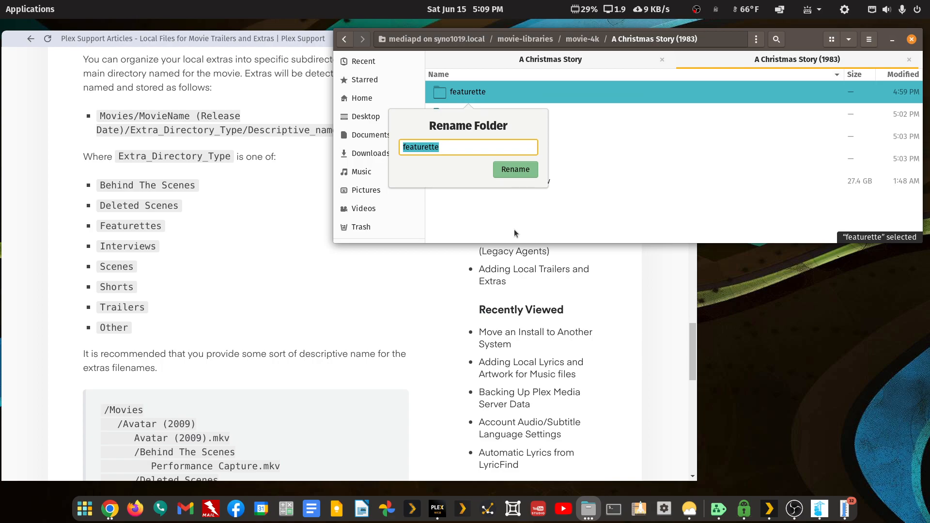
key(Home)
text(F)
key(Return)
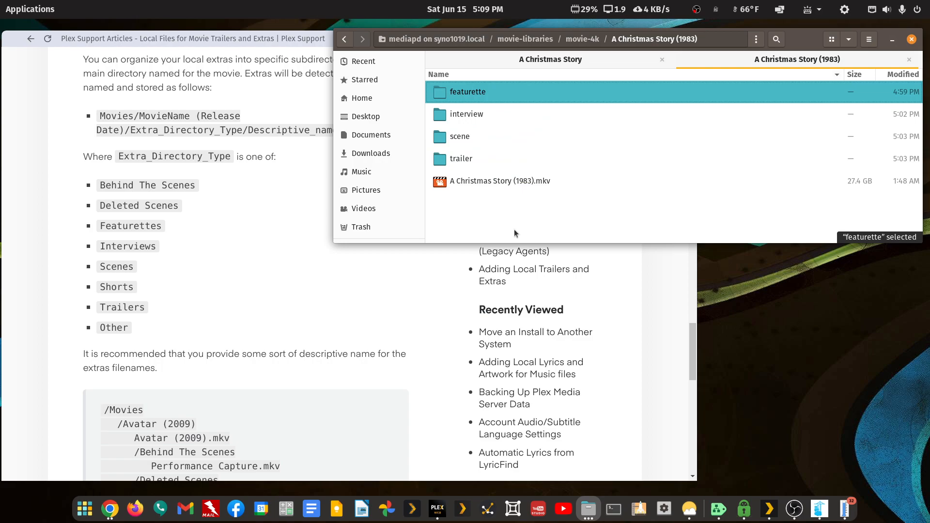
right_click(460, 93)
click(502, 229)
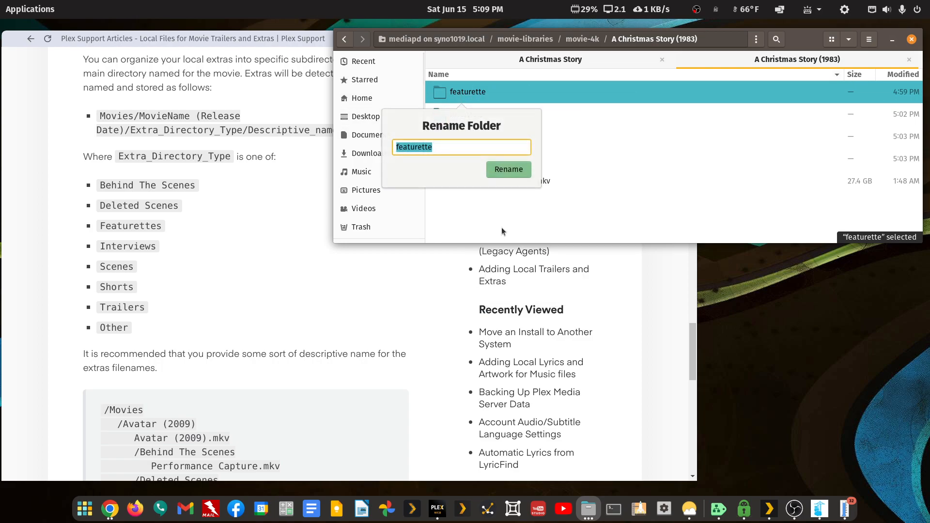
key(Home)
key(shift+Right)
text(F)
text(s)
key(Return)
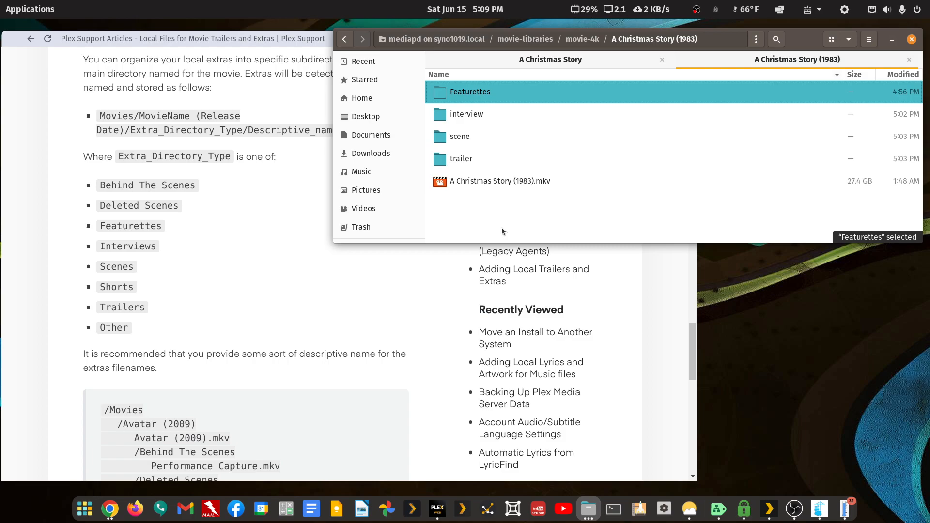
scroll(124, 346, down, 3)
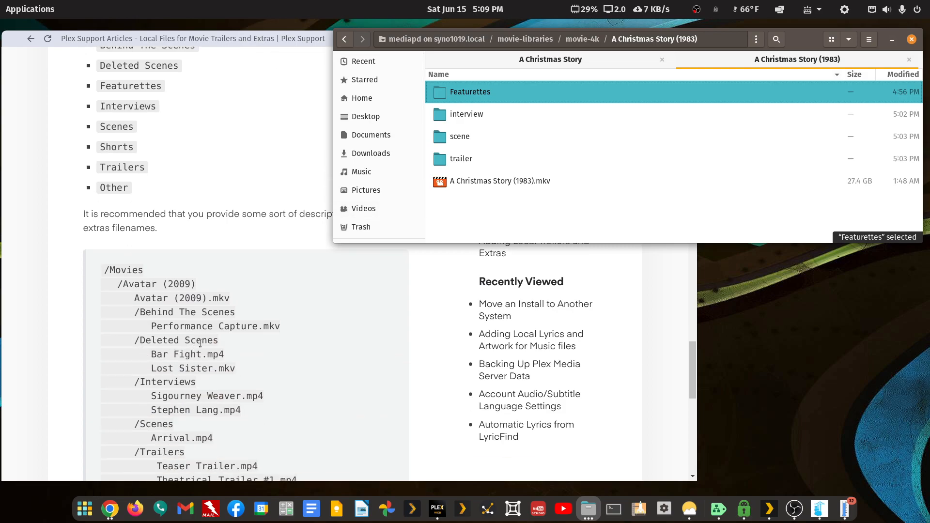
scroll(203, 332, down, 3)
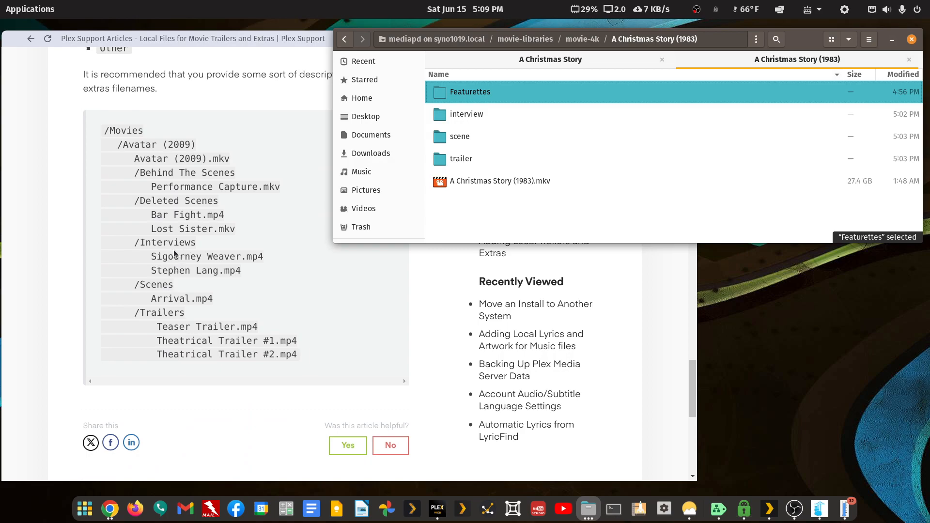
Open Featurettes and start a batch rename of all five videos
double_click(477, 96)
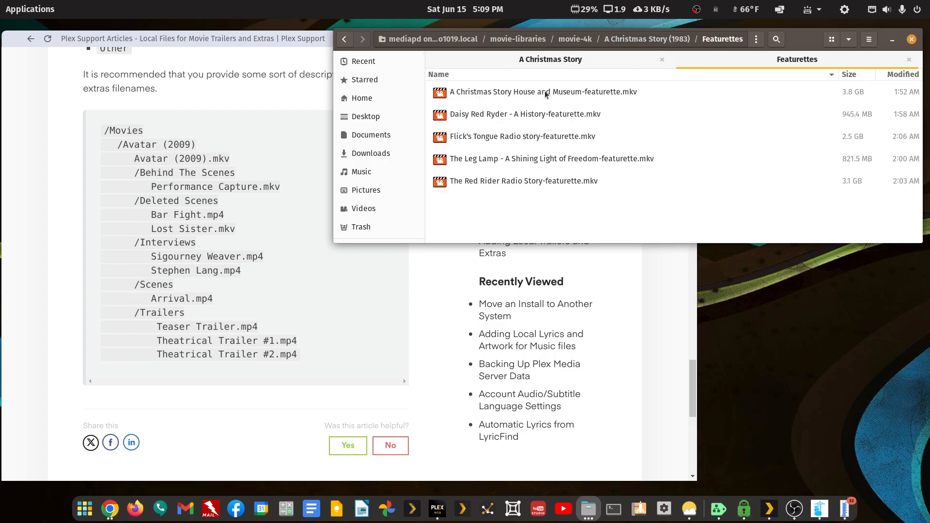
click(546, 95)
key(shift+Down)
key(shift+Down)
key(shift+Down)
key(shift+Down)
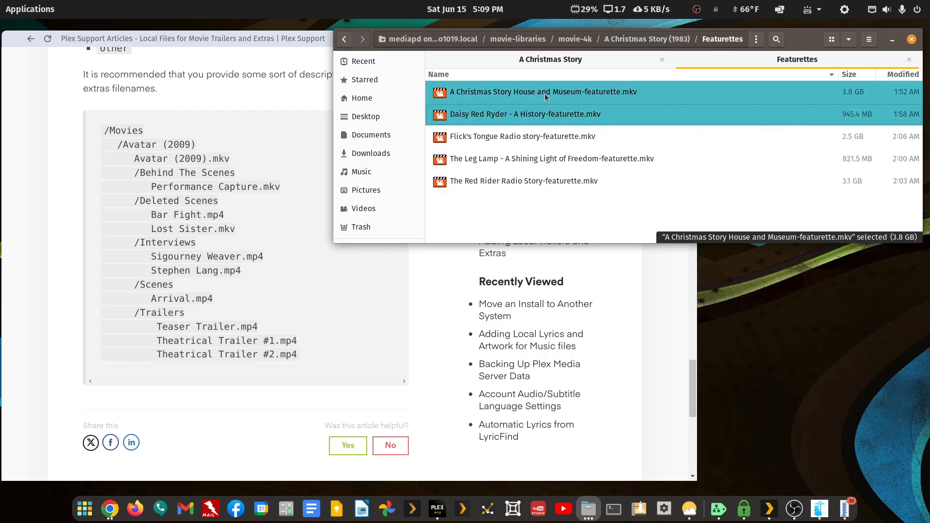
right_click(531, 139)
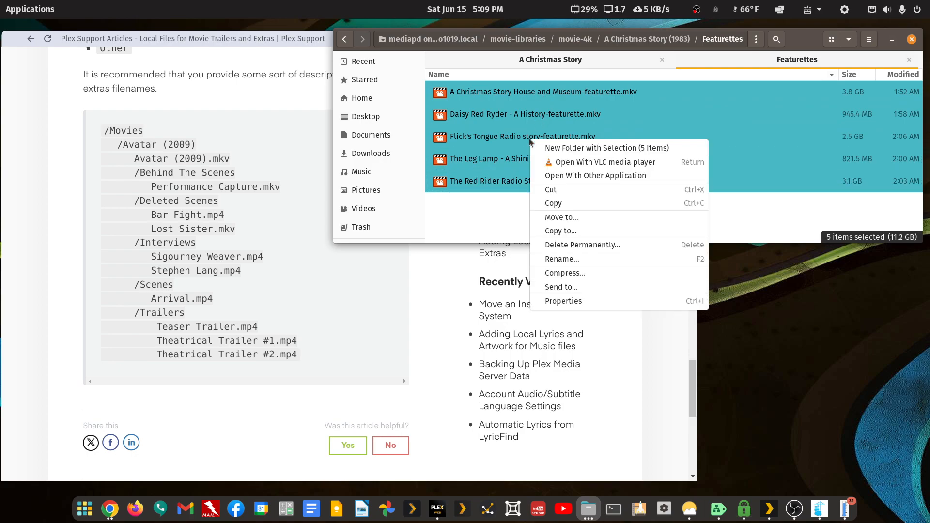
click(557, 258)
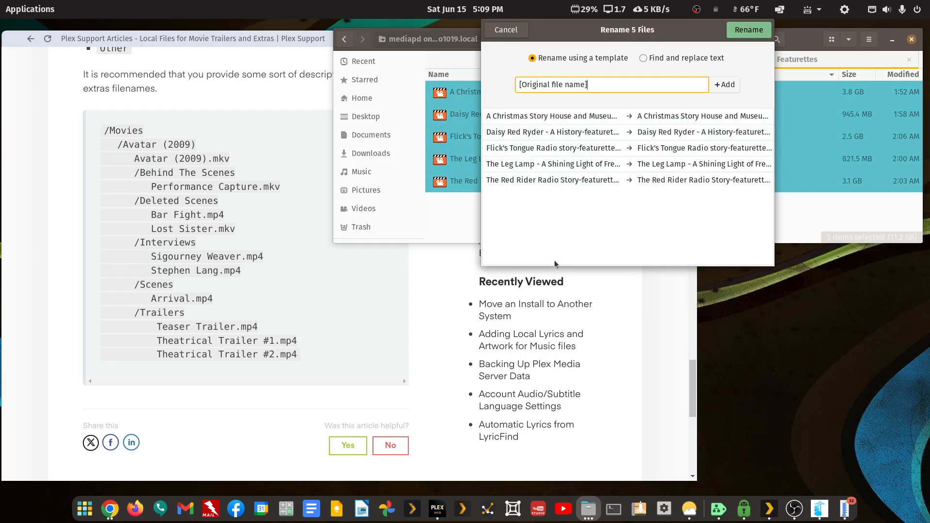
Use find-and-replace to change '-featurette.mkv' to '.mkv' in all five names
click(643, 58)
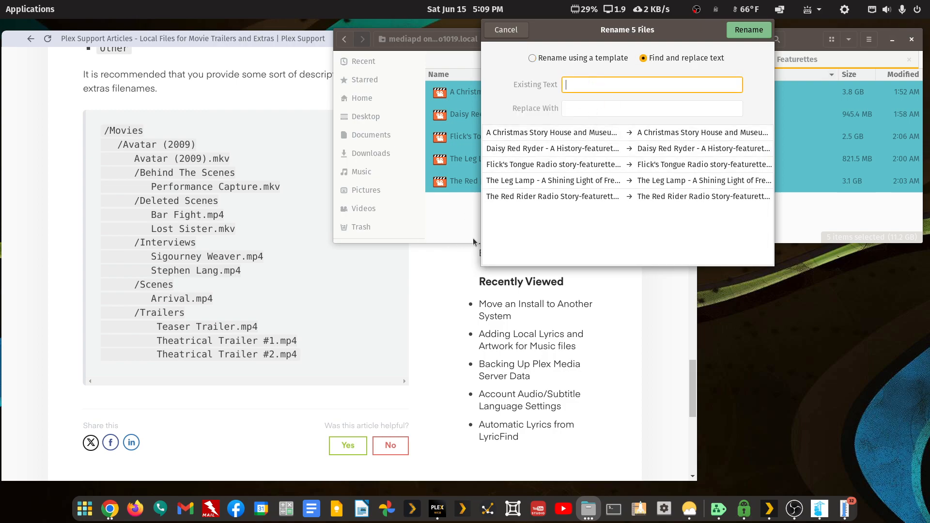
drag(484, 236, 231, 225)
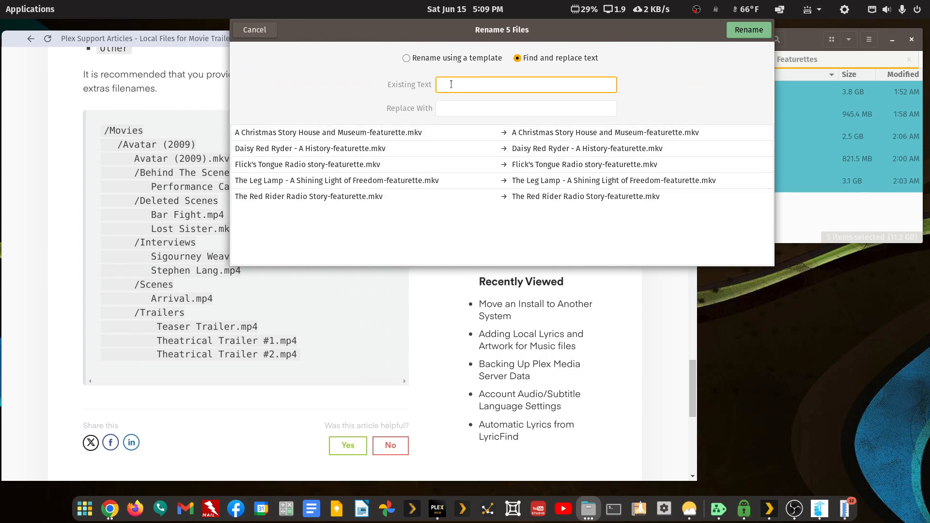
text(-f)
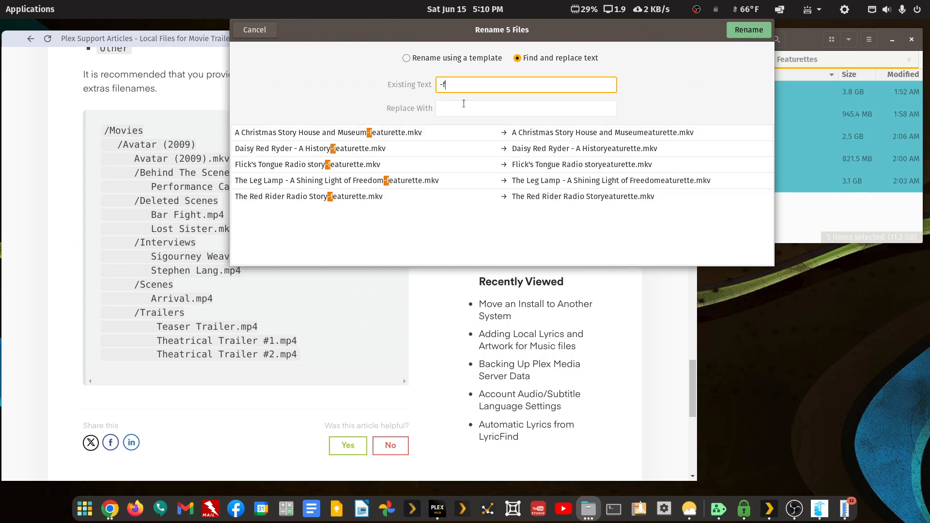
text(eature)
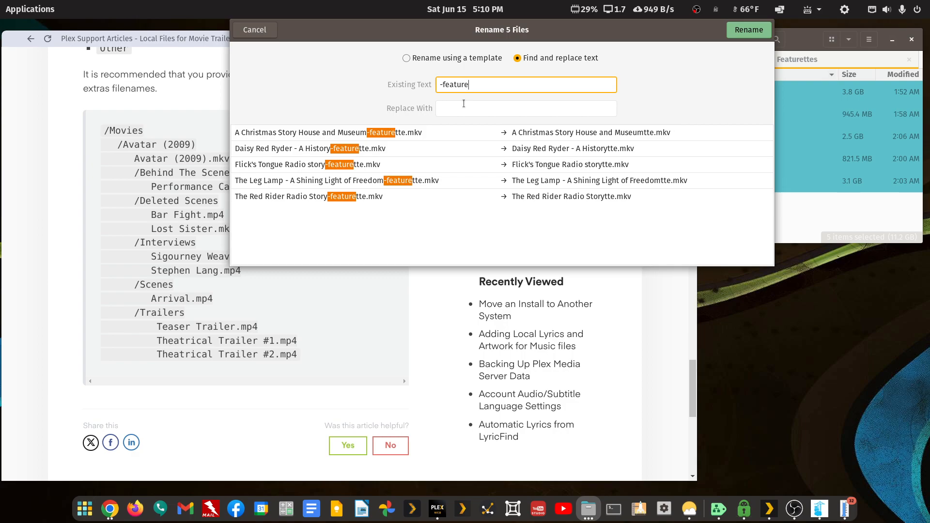
text(tte)
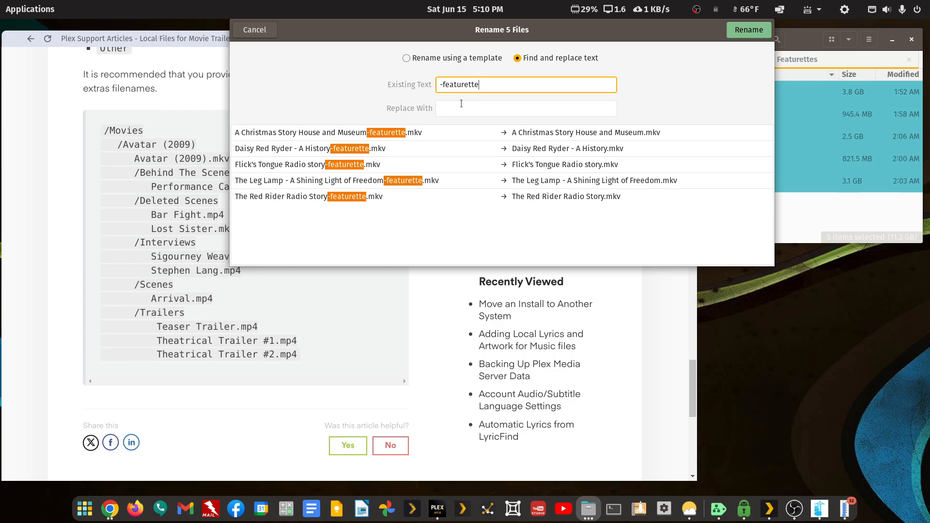
text(.m)
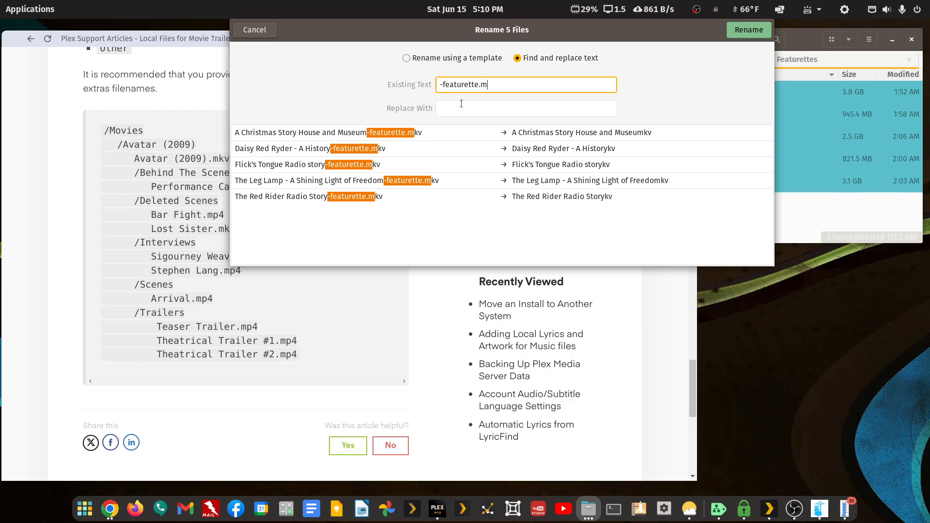
text(kv)
click(462, 103)
text(.mk)
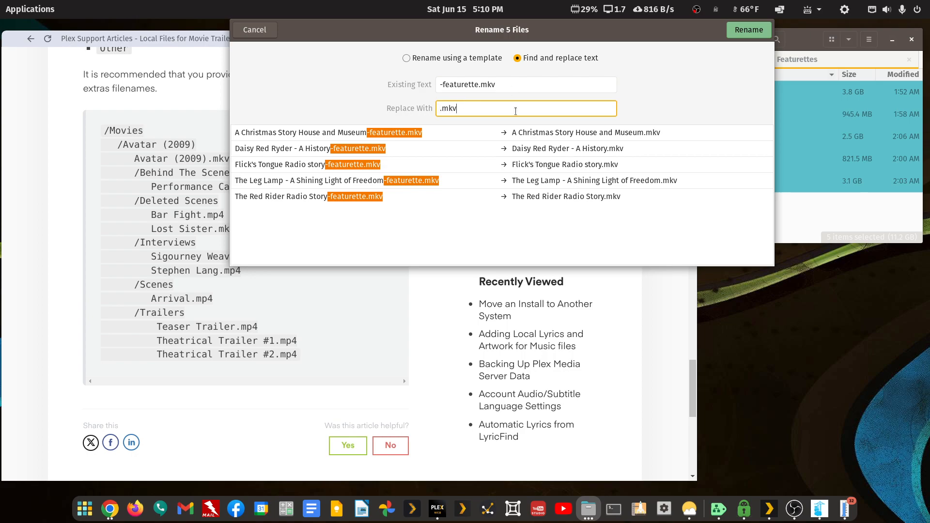
click(745, 31)
click(348, 44)
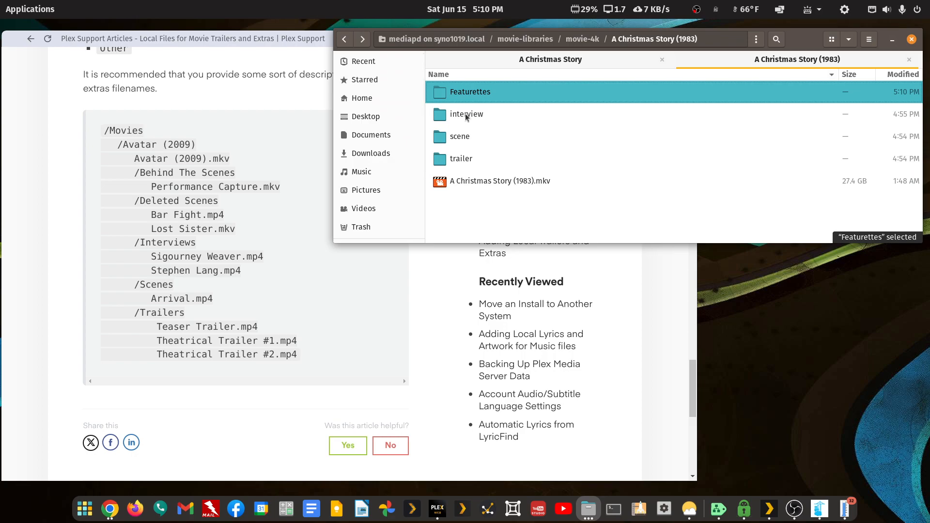
Rename the interview folder to Interviews and open it
scroll(57, 128, up, 5)
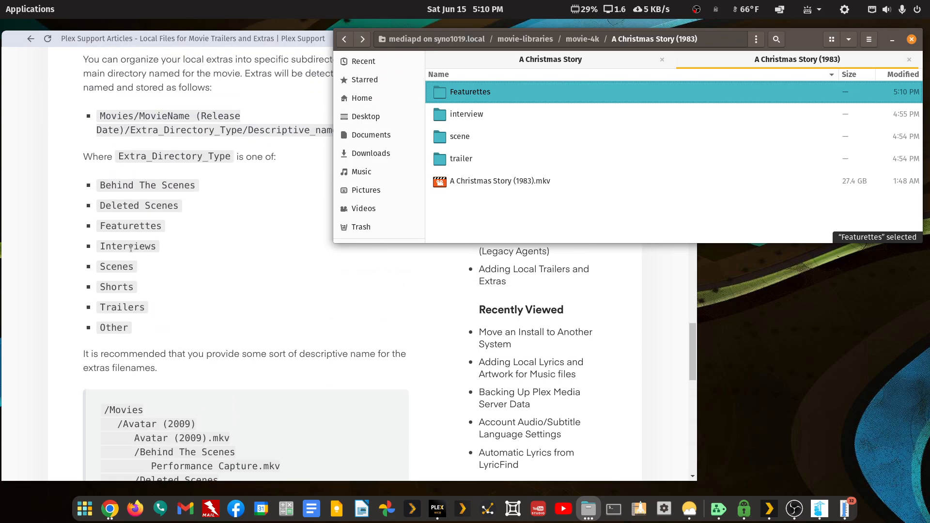
right_click(470, 113)
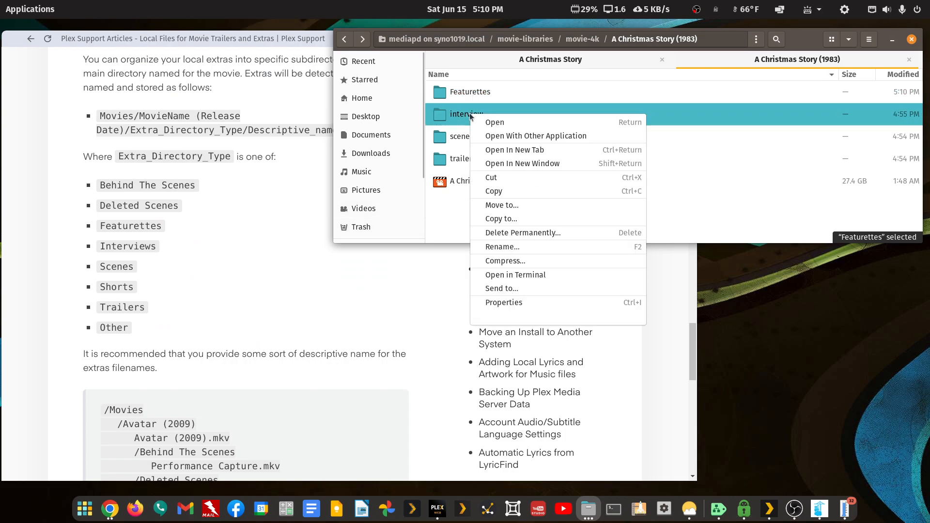
click(530, 247)
key(Home)
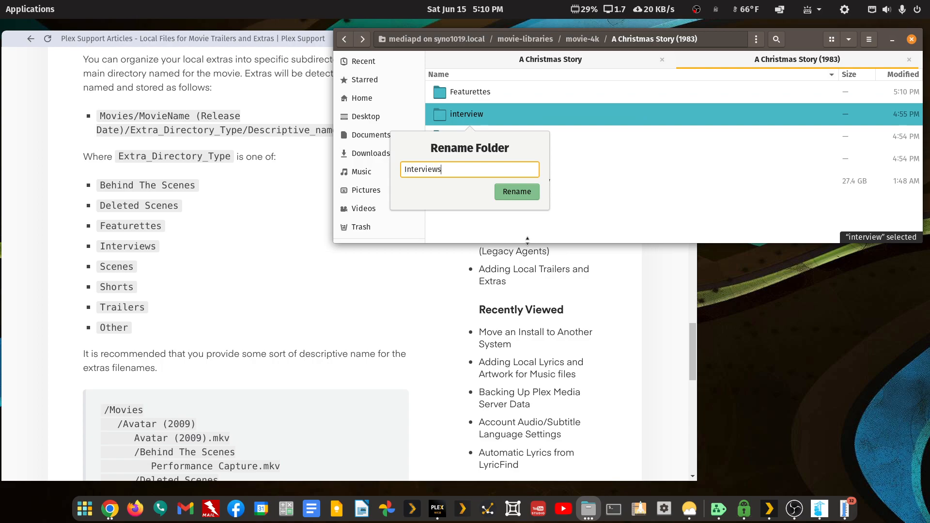
key(Return)
key(Return)
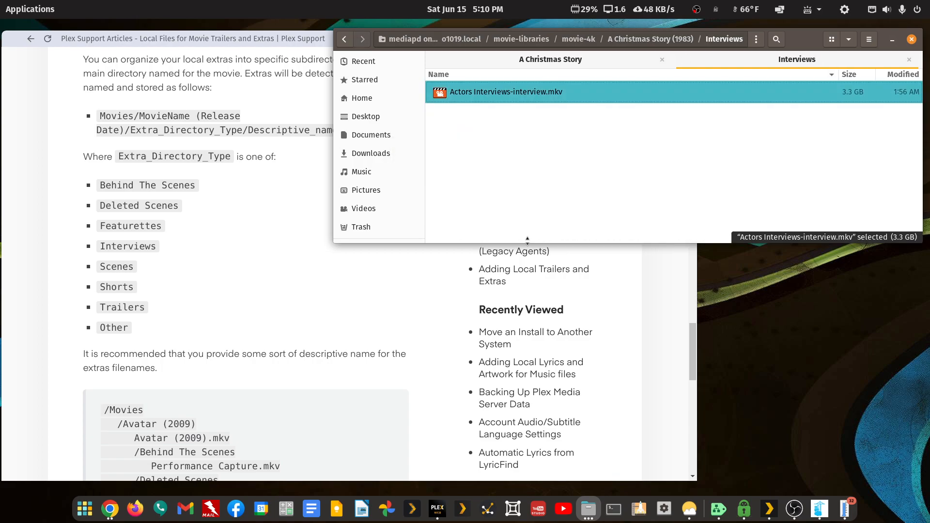
Delete the -interview suffix so the video becomes Actors Interviews.mkv
key(F2)
key(Right)
key(shift+Left)
key(shift+Left)
key(shift+Left)
key(shift+Left)
key(shift+Left)
key(shift+Left)
key(shift+Left)
key(shift+Left)
key(shift+Left)
key(shift+Left)
key(BackSpace)
key(Return)
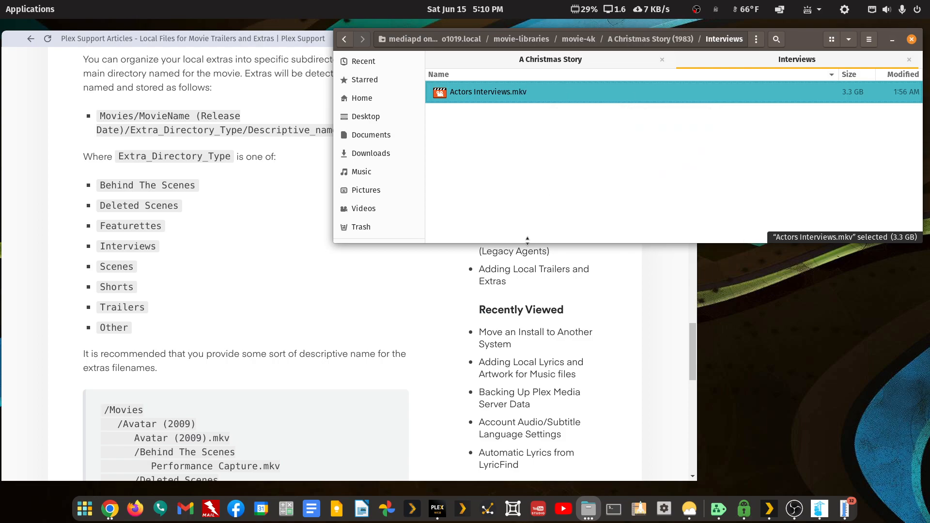
In the scene folder, delete the -scene suffix from the deleted-scene video's name
click(345, 39)
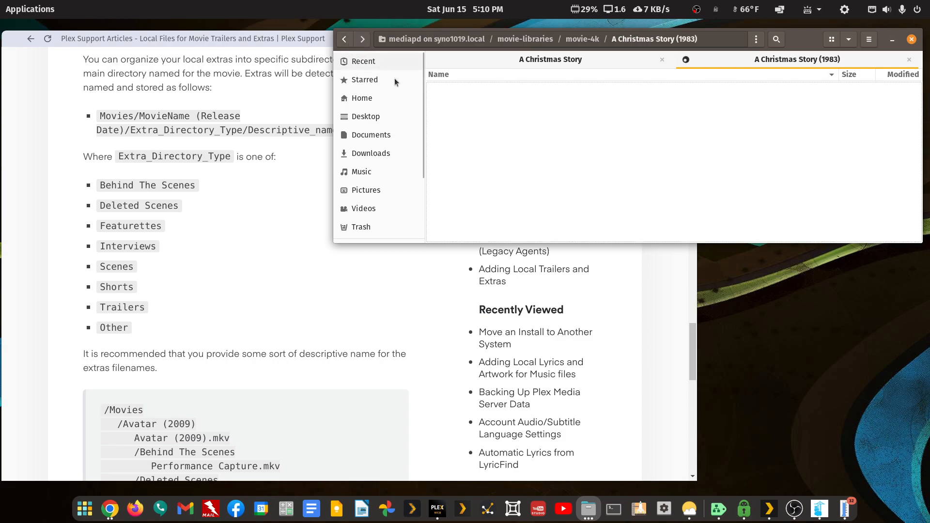
double_click(442, 136)
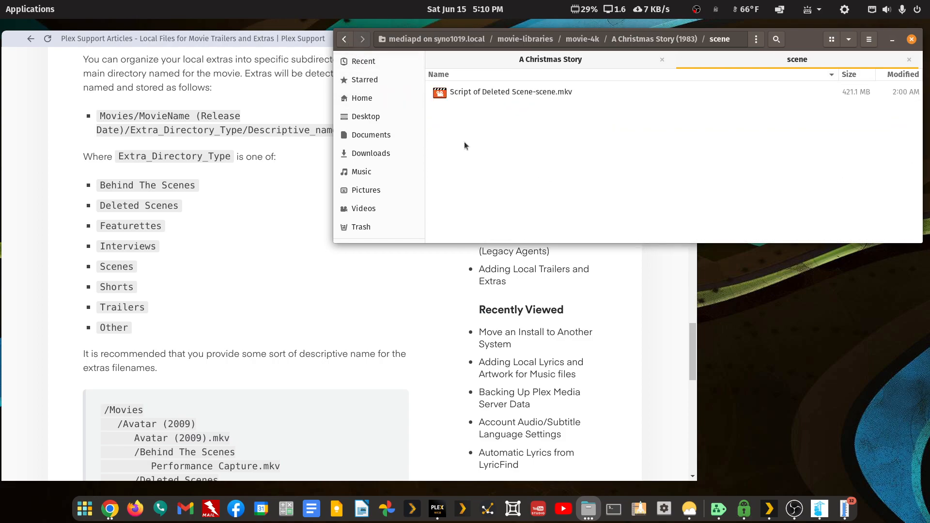
key(Down)
key(F2)
key(Right)
key(shift+Left)
key(shift+Left)
key(shift+Left)
key(shift+Left)
key(shift+Left)
key(shift+Left)
key(BackSpace)
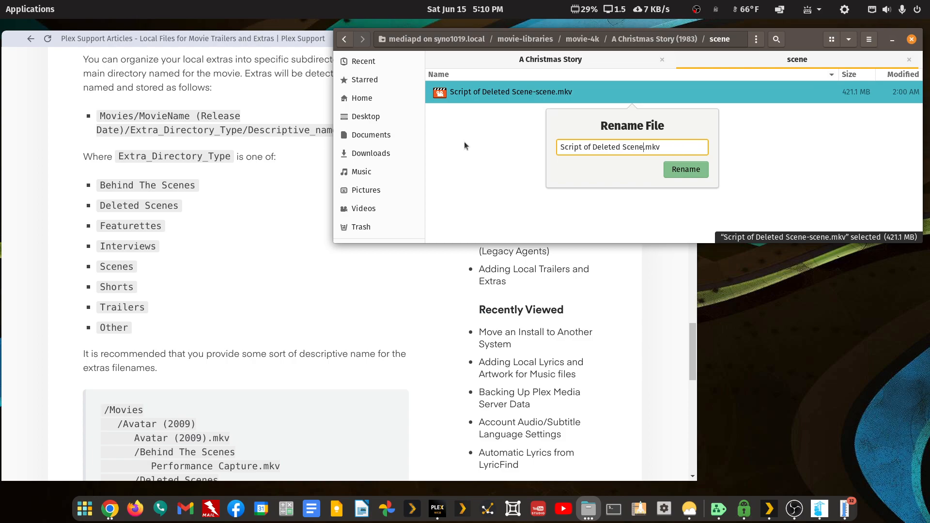
key(Return)
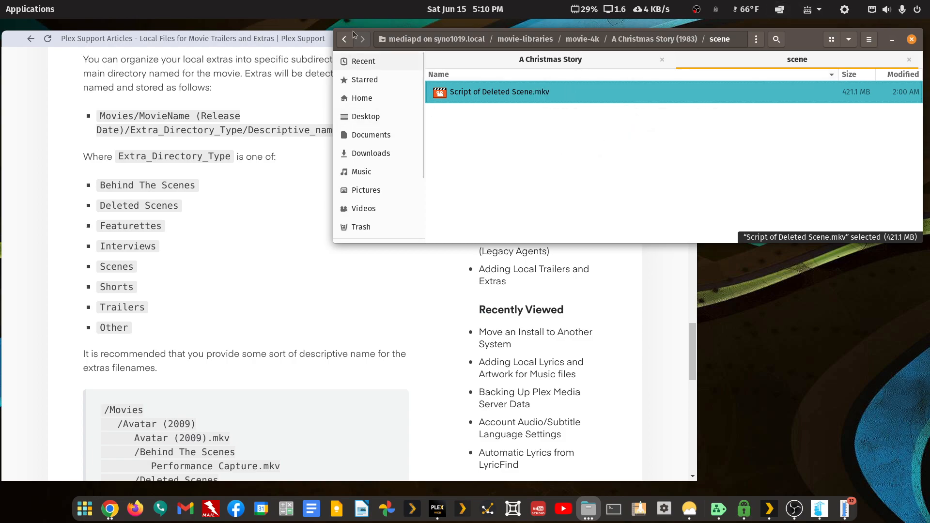
Rename the scene folder to Scenes
click(351, 41)
key(F2)
key(Left)
key(shift+Right)
text(Scene)
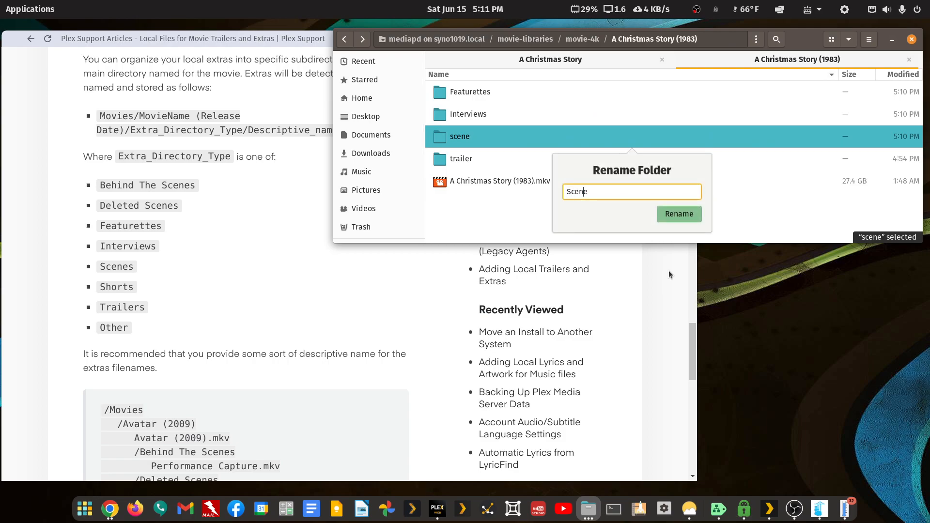
text(s)
key(Return)
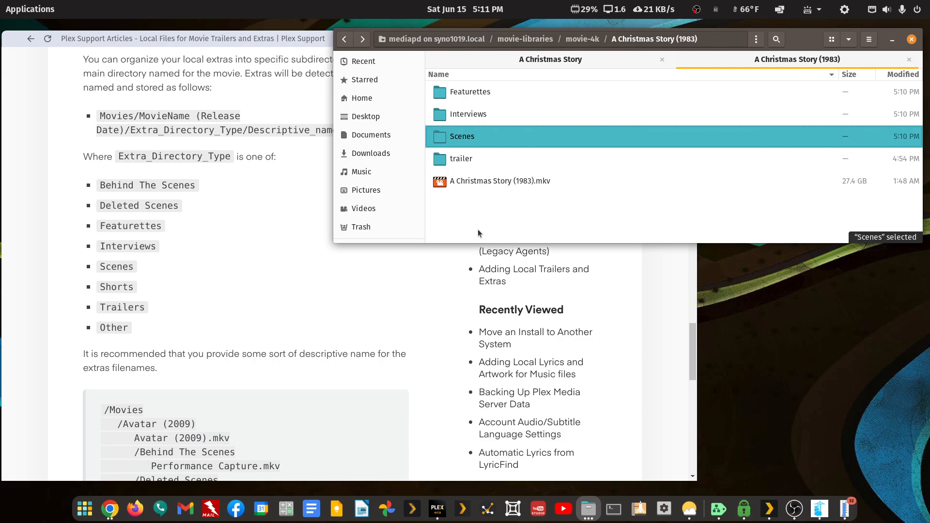
In the trailer folder, rename the Blu-ray-trailer video to Blu-ray.mkv
double_click(454, 160)
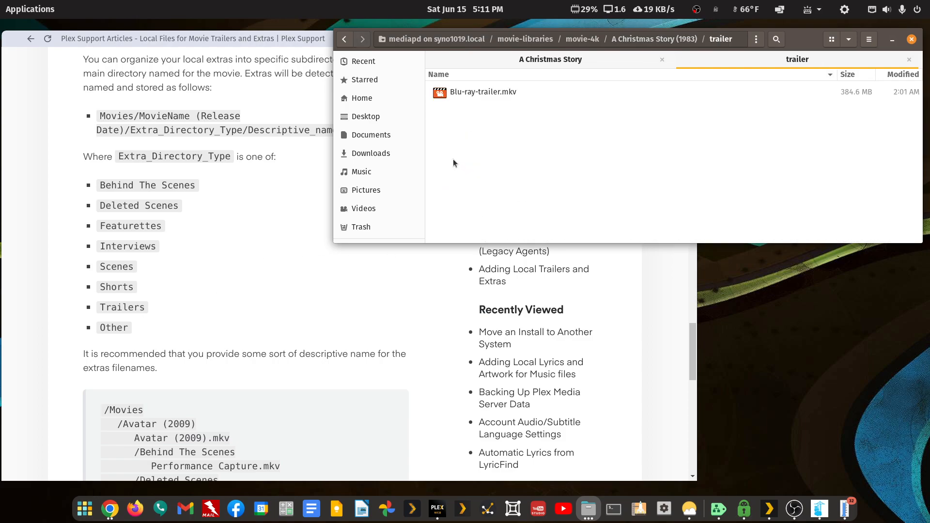
right_click(486, 94)
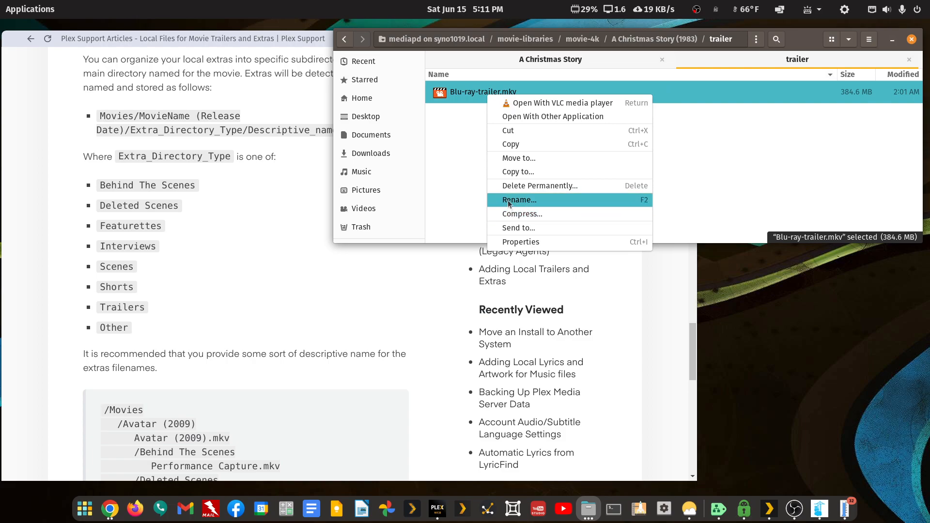
click(499, 199)
key(Right)
key(shift+Left)
key(shift+Left)
key(shift+Left)
key(shift+Left)
key(shift+Left)
key(shift+Left)
key(BackSpace)
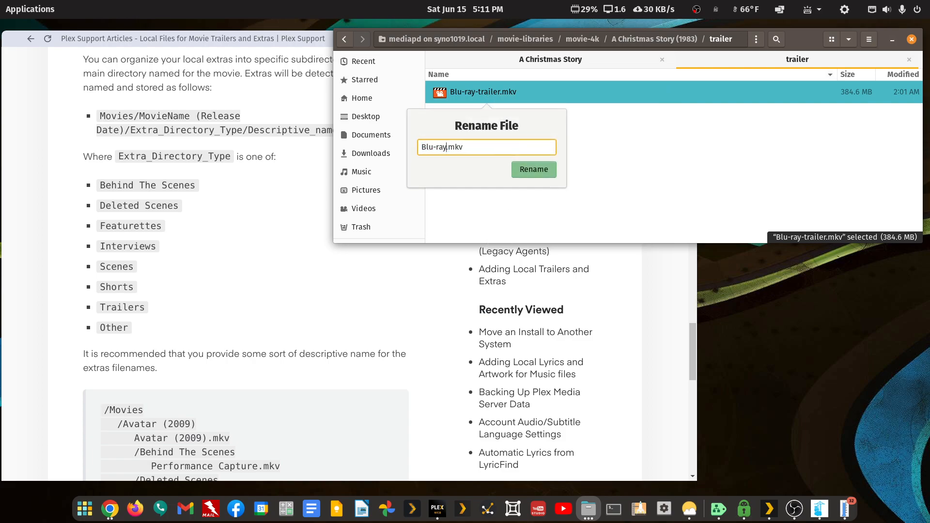
key(Return)
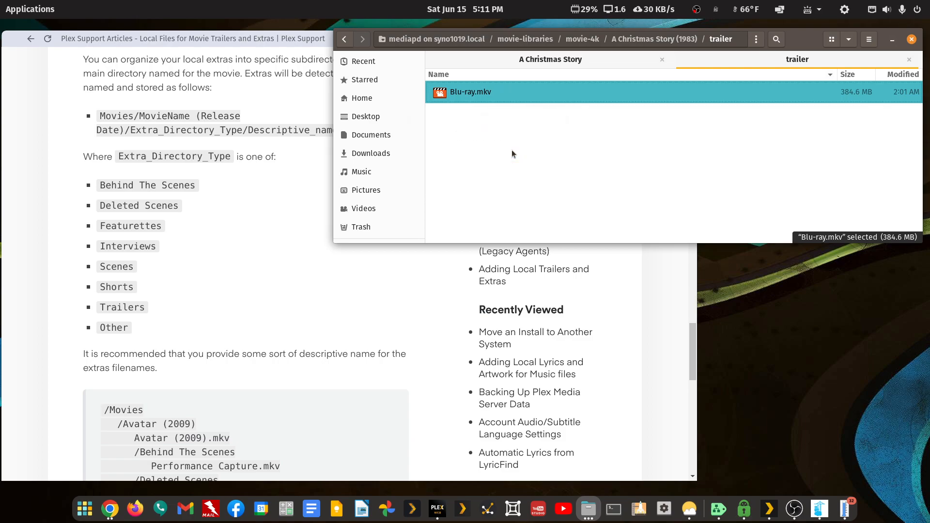
Rename the trailer folder to Trailers
click(344, 38)
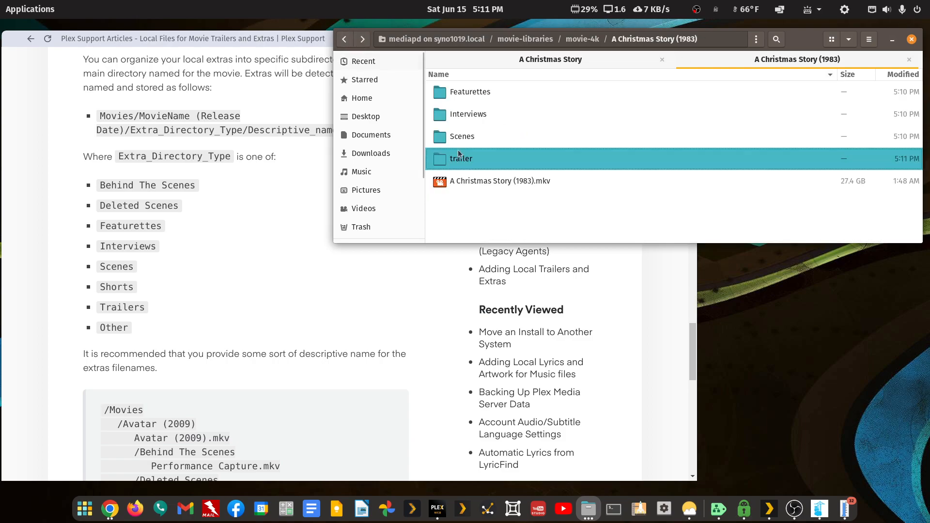
right_click(460, 165)
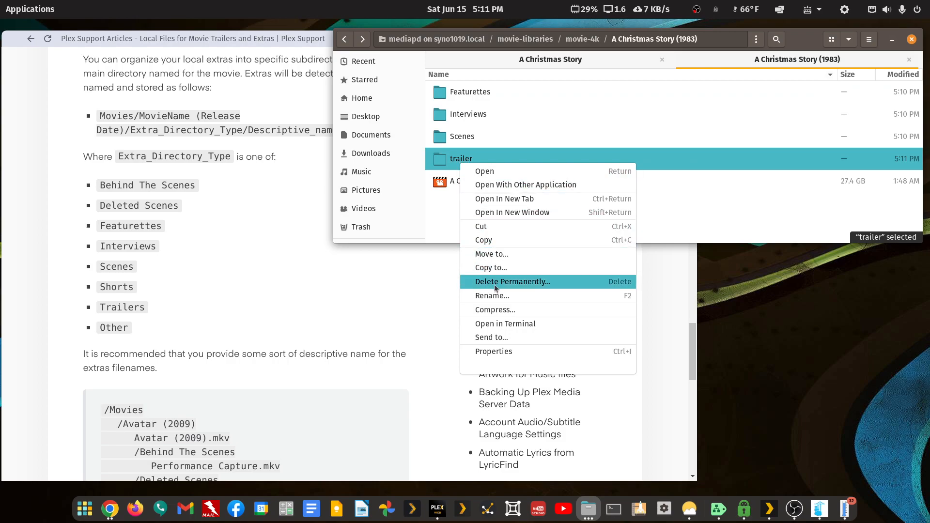
click(504, 296)
key(Home)
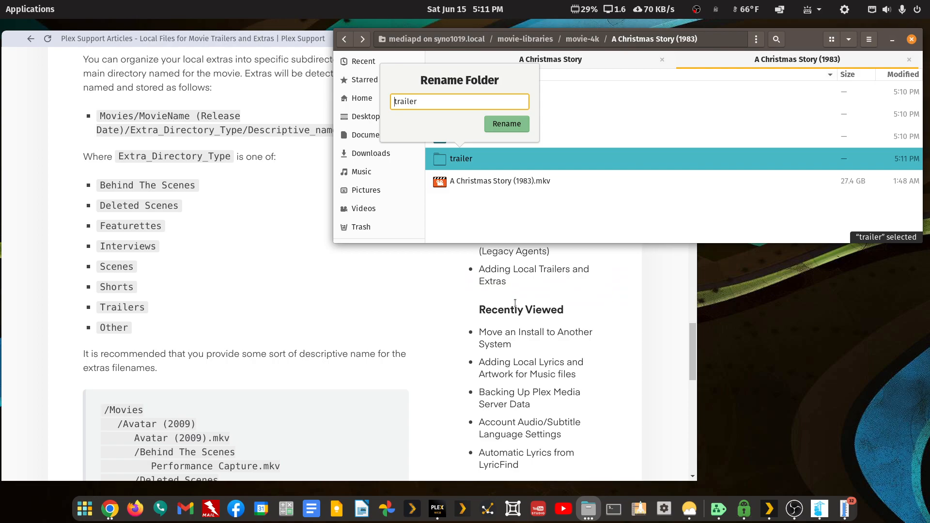
text(T)
key(Return)
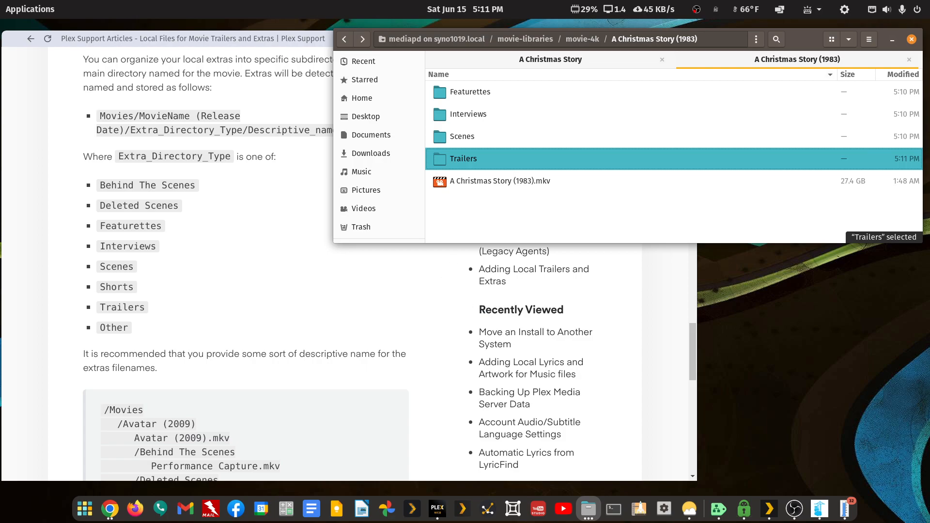
drag(929, 114, 188, 53)
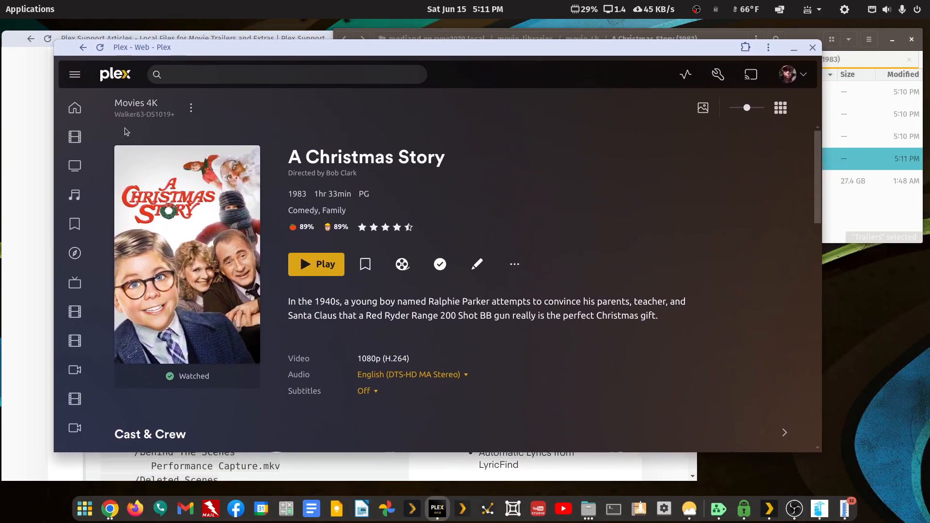
Rescan the Movies 4K library files so Plex picks up the renamed extras
click(191, 107)
click(211, 153)
scroll(653, 264, down, 12)
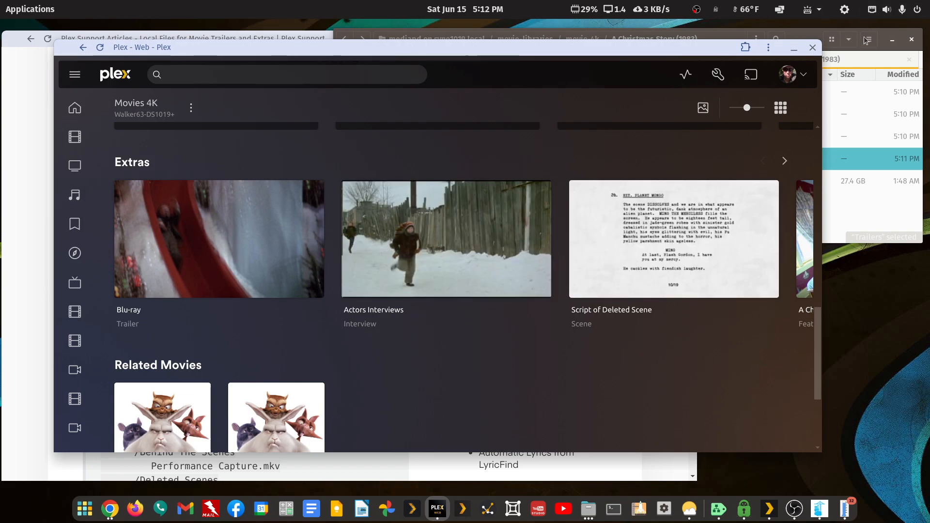
Check the contents of the Interviews and Featurettes folders in Files
click(856, 212)
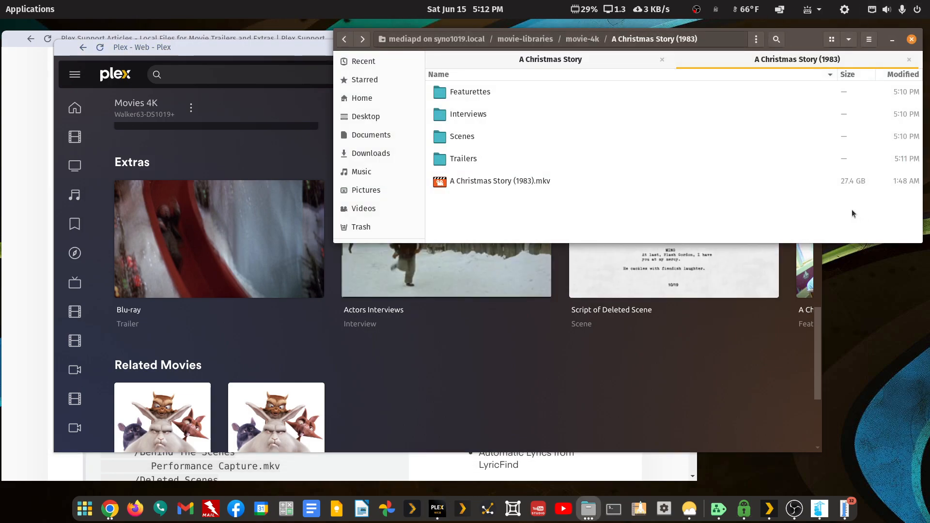
double_click(469, 120)
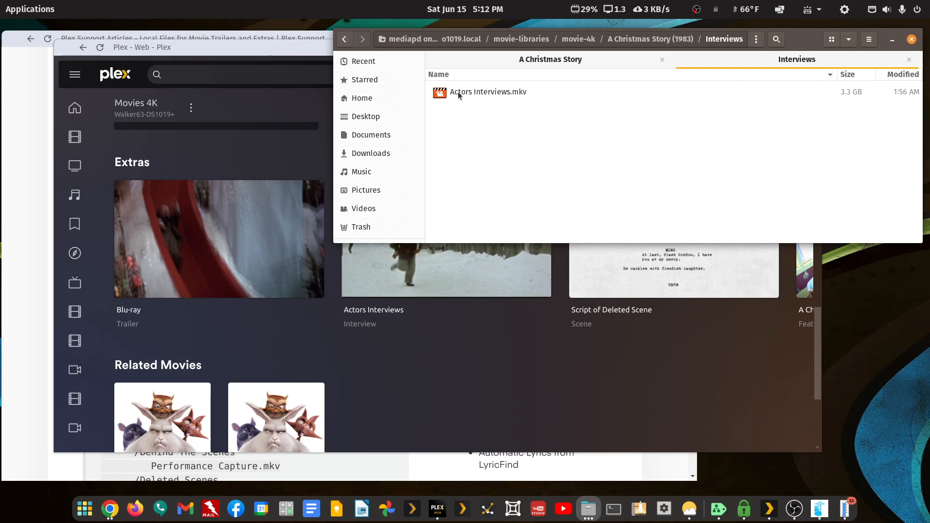
click(344, 38)
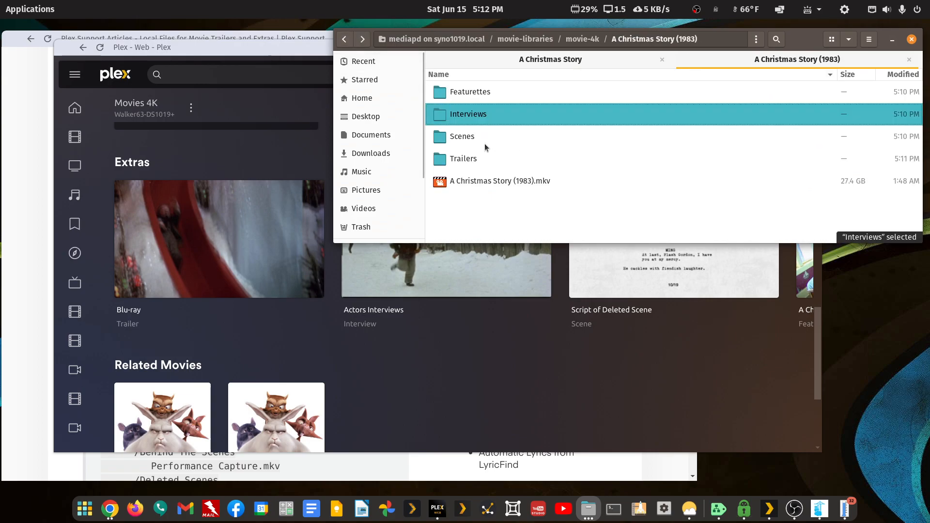
click(486, 92)
double_click(486, 92)
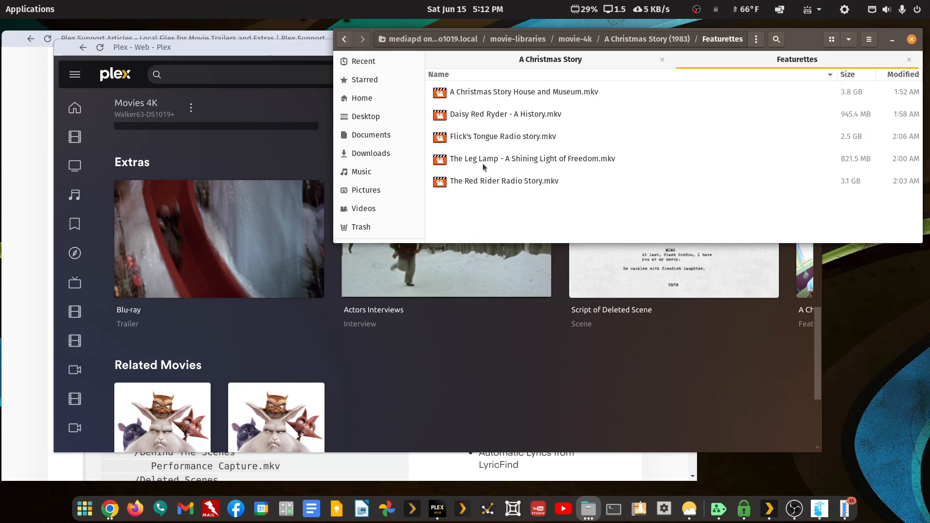
click(542, 366)
Page forward through the movie's Extras row to the end, then back to the first card
click(785, 162)
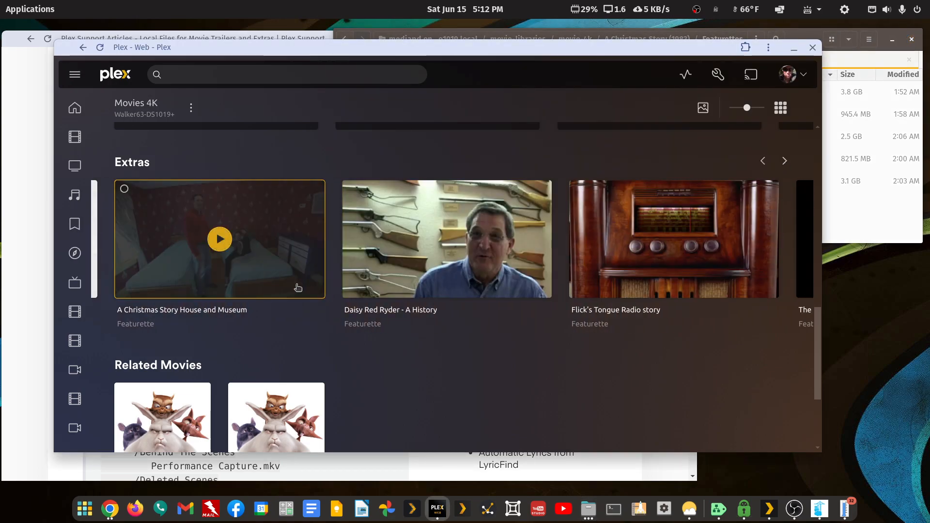
click(785, 161)
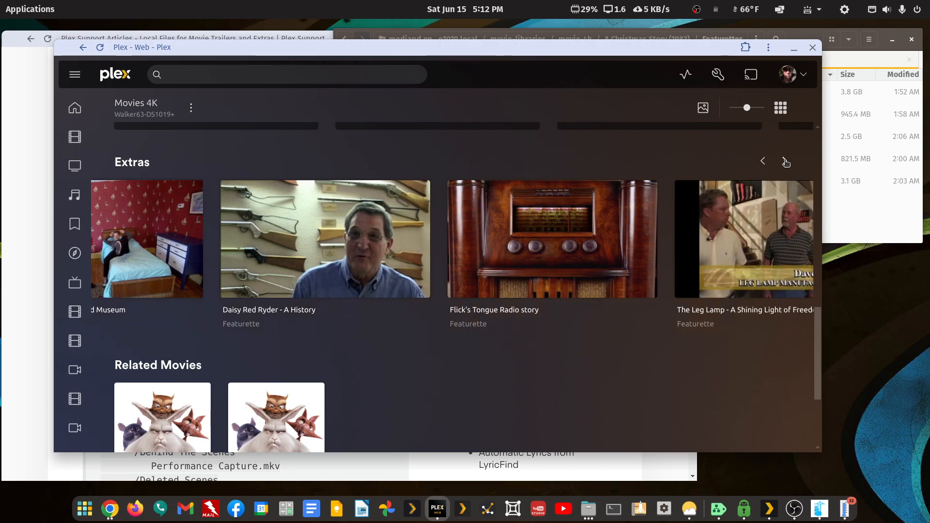
click(785, 162)
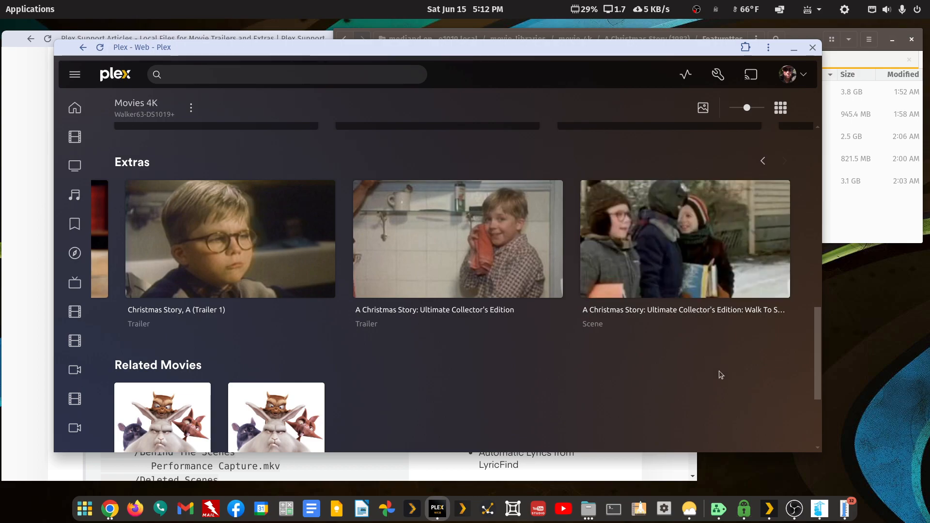
click(763, 161)
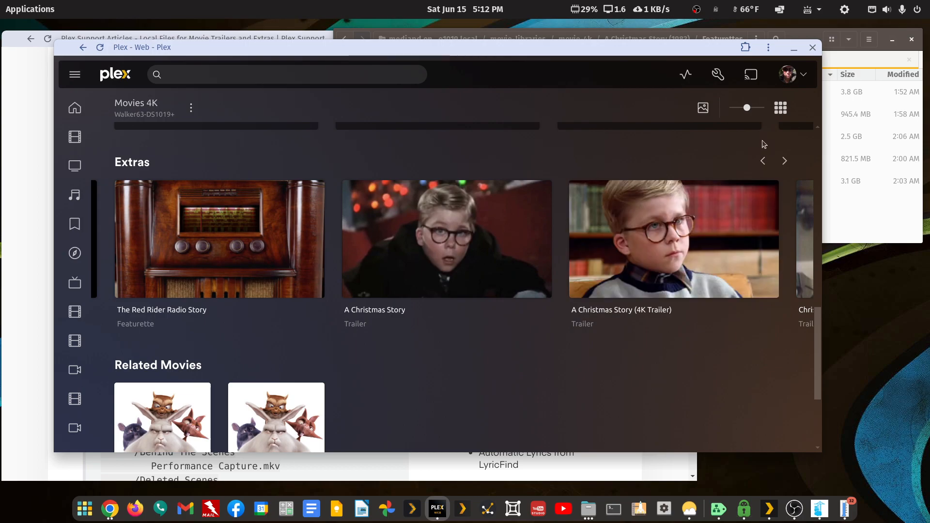
click(764, 161)
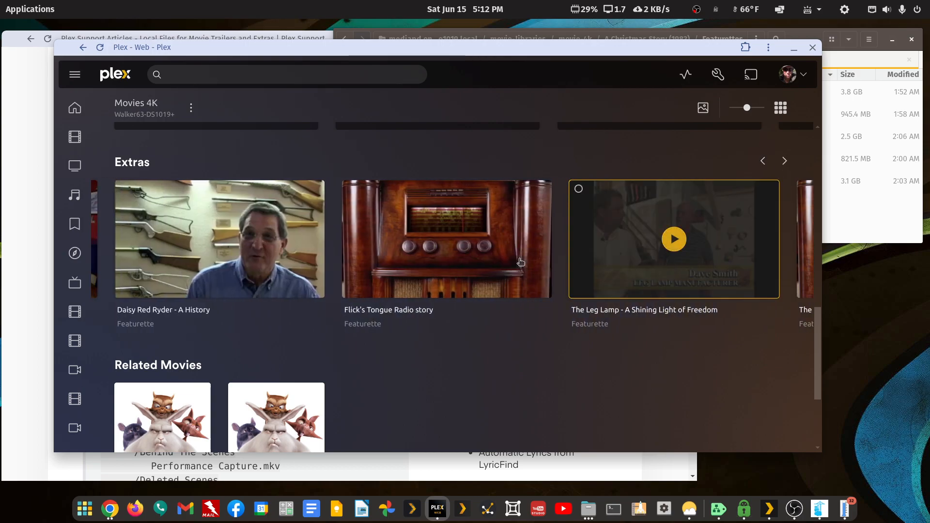
click(763, 161)
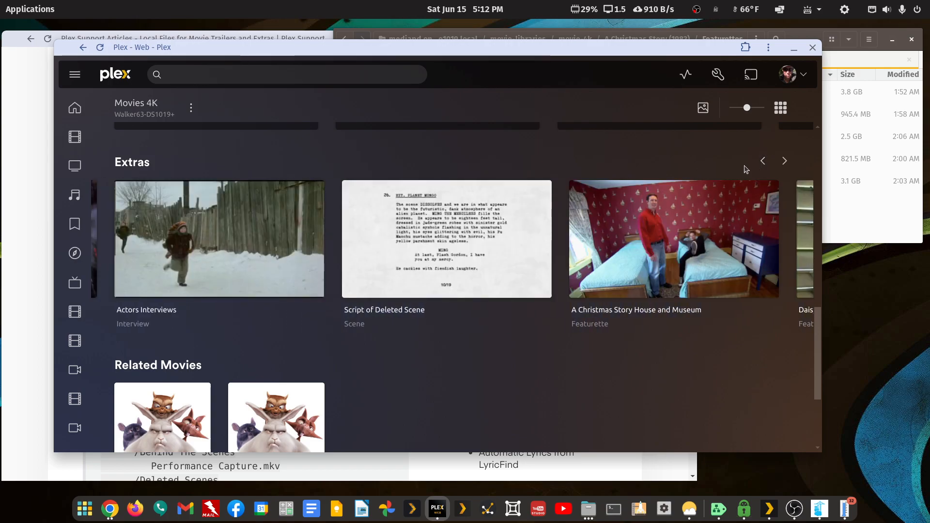
click(763, 161)
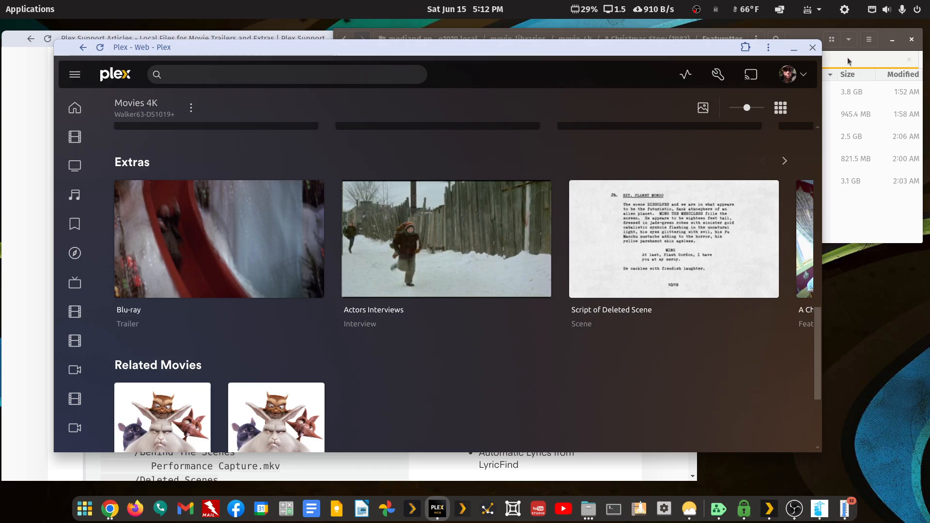
Return Files to the movie's folder and bring up the Plex support article
click(862, 58)
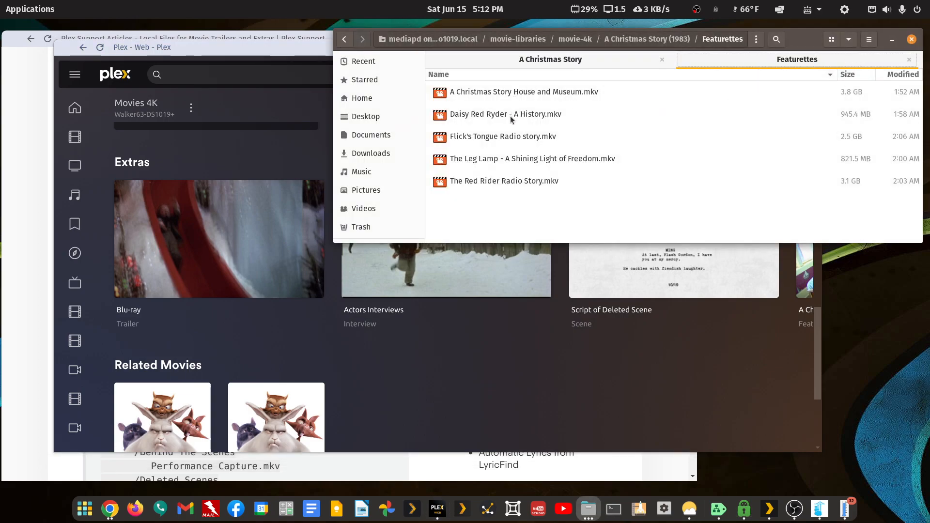
click(346, 41)
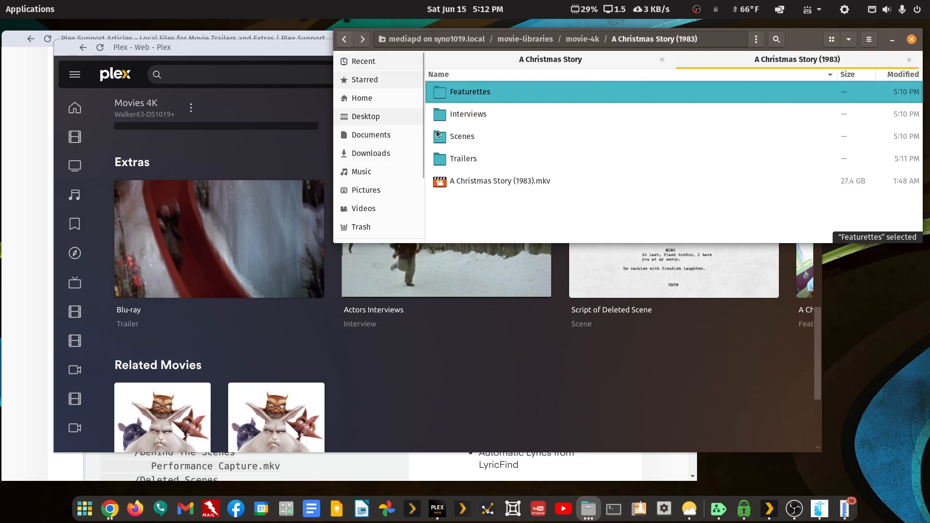
click(554, 377)
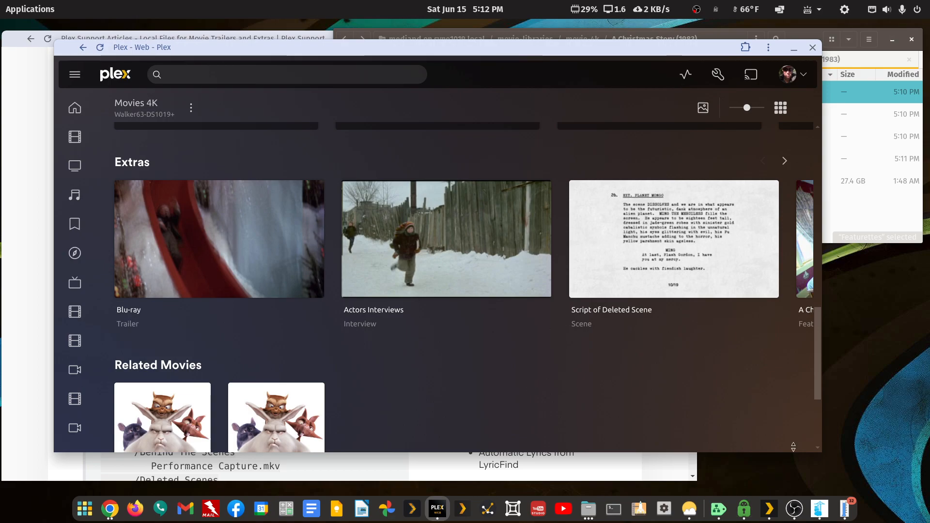
click(504, 477)
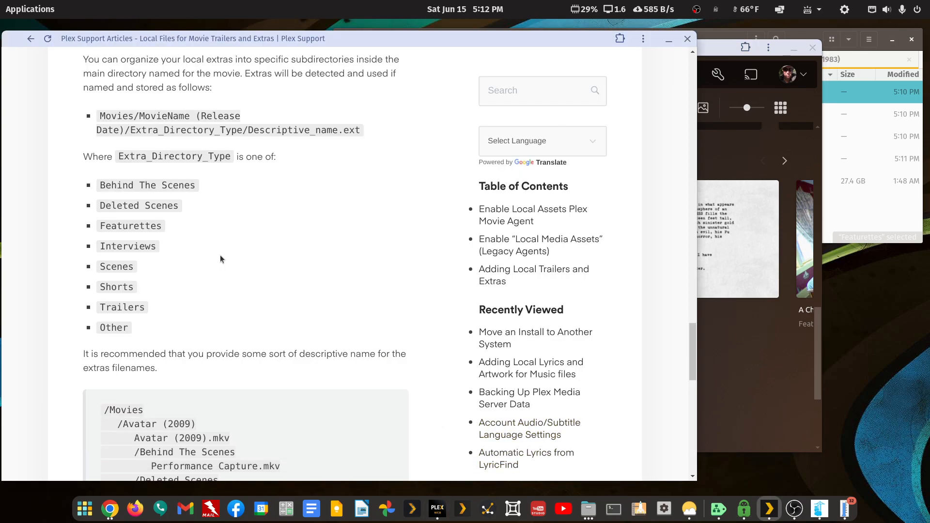
Scroll through the Inline and Organized in Subdirectories sections, highlighting 'Behind The Scenes'
scroll(221, 258, up, 15)
scroll(220, 255, up, 3)
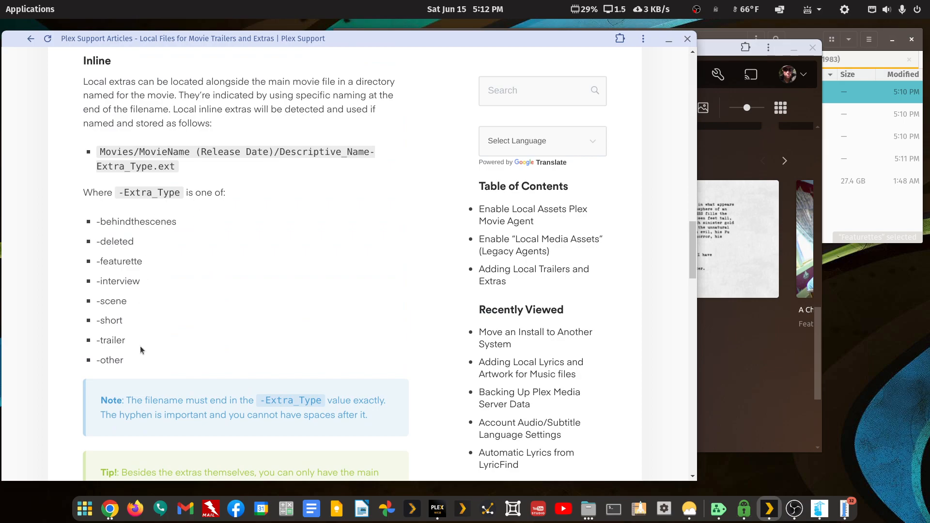
scroll(142, 341, down, 14)
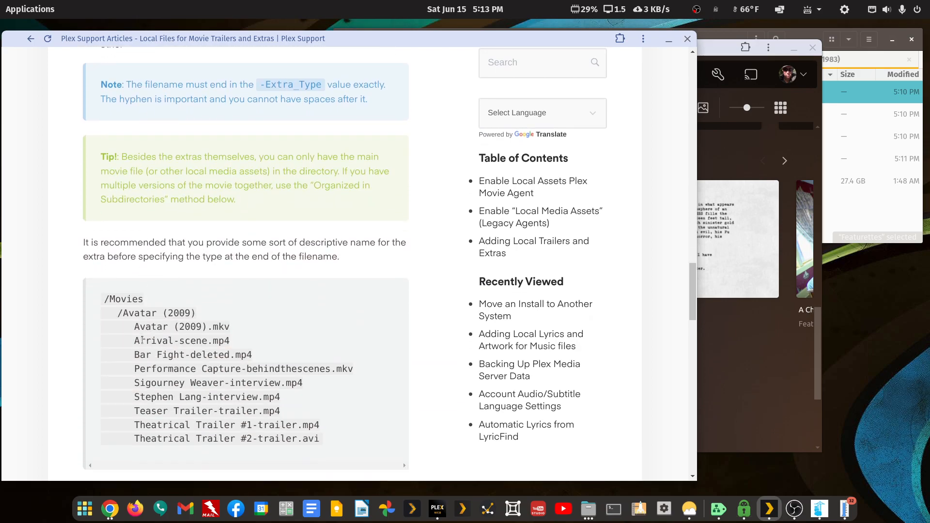
scroll(142, 339, down, 4)
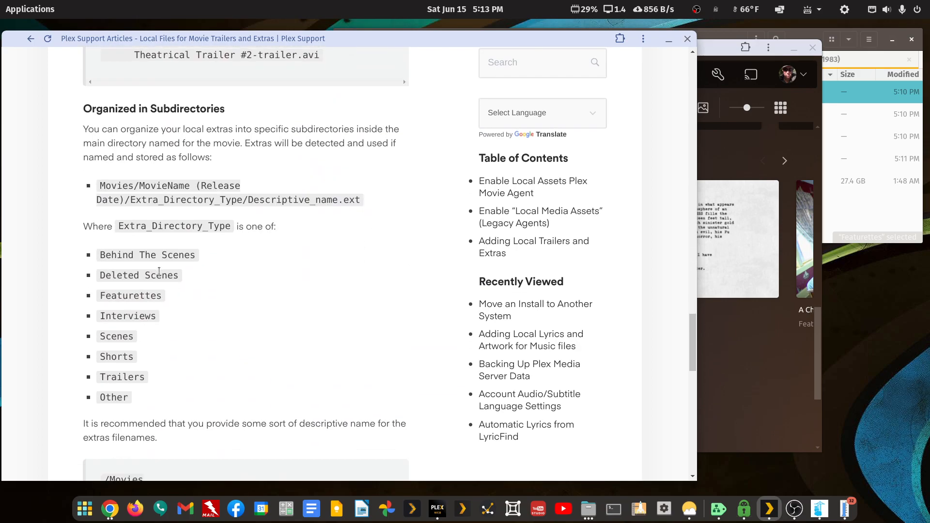
drag(99, 255, 201, 259)
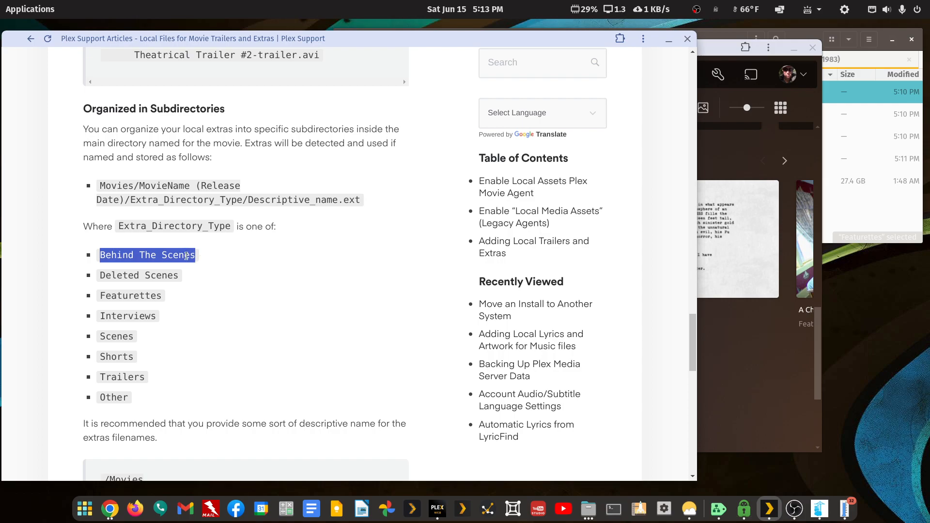
scroll(124, 374, down, 7)
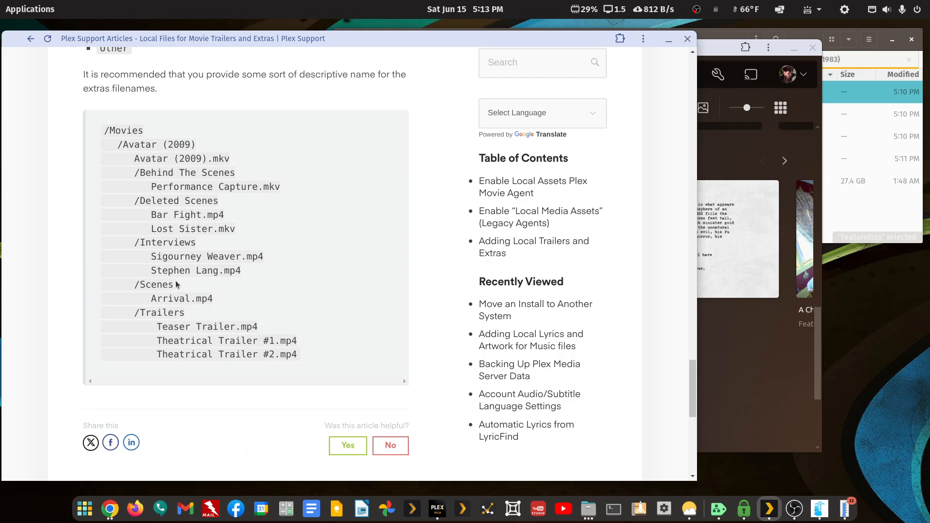
scroll(176, 285, up, 10)
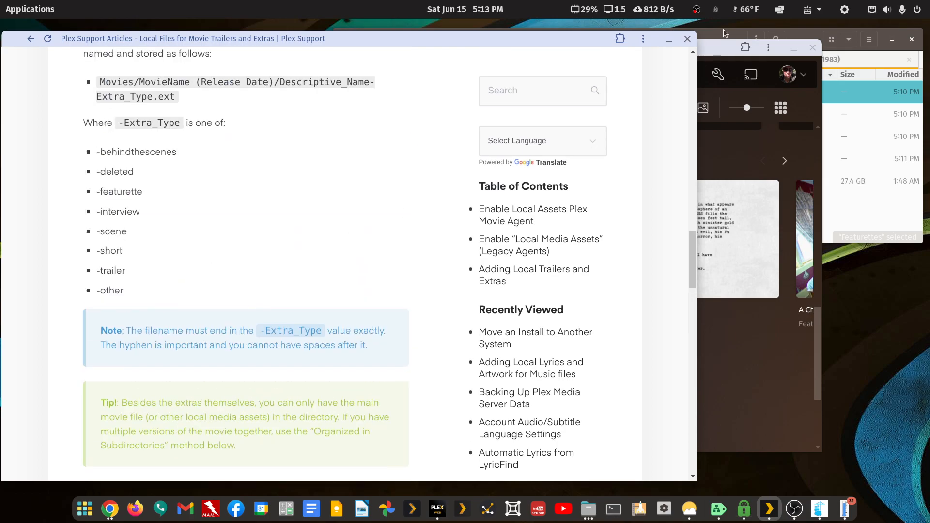
click(711, 60)
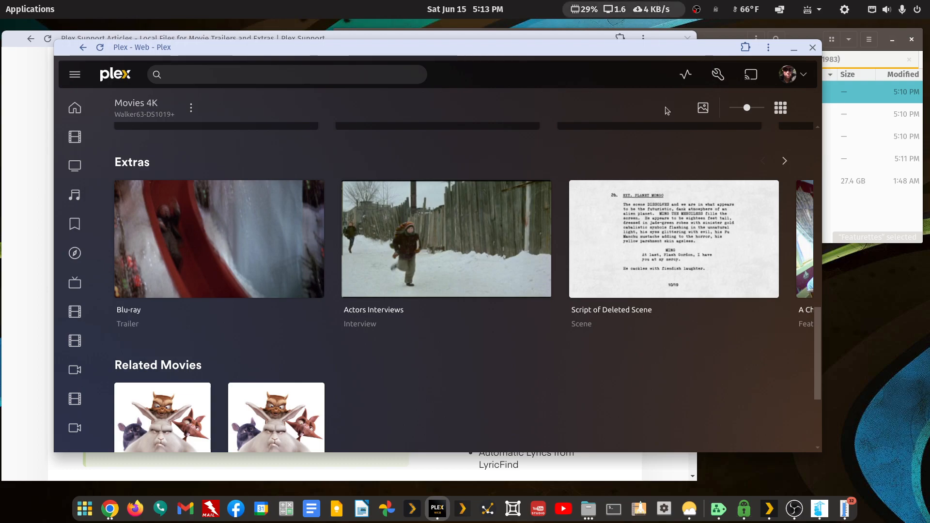
click(807, 32)
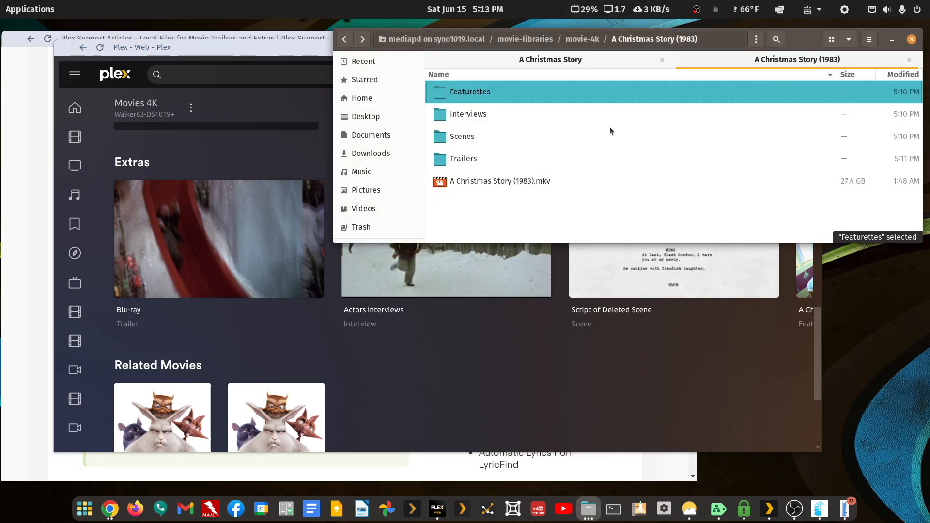
double_click(479, 94)
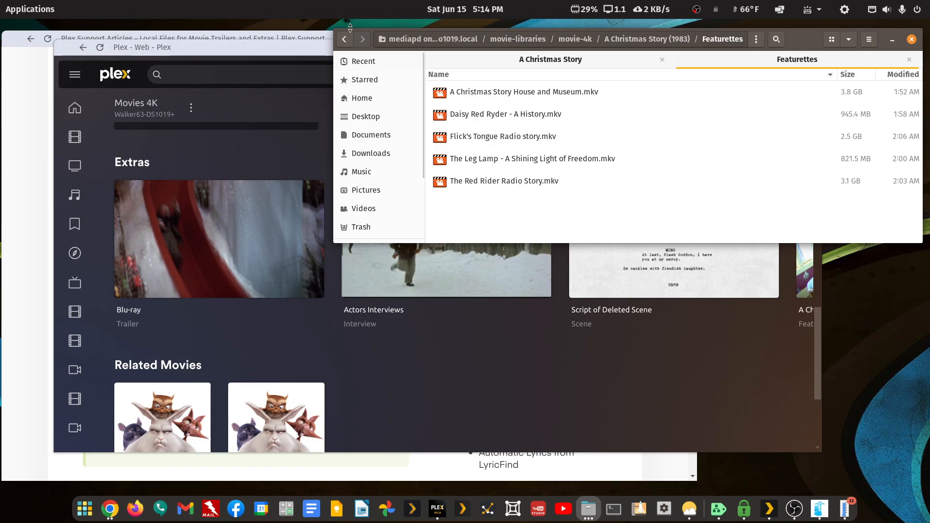
click(345, 42)
double_click(469, 115)
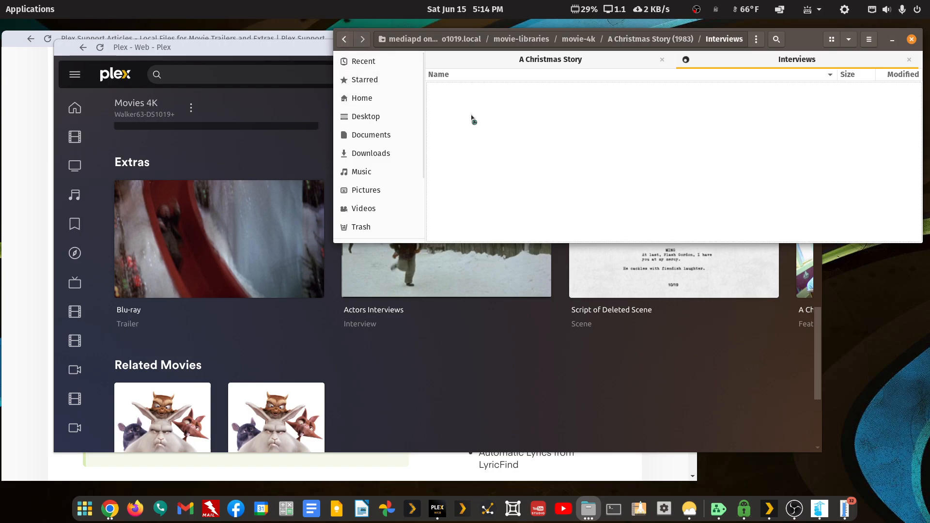
key(alt+Left)
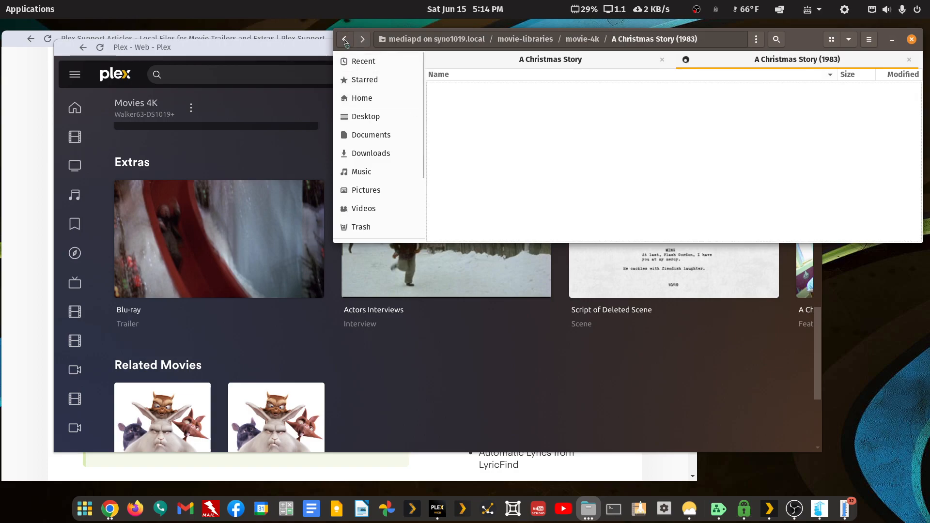
double_click(473, 141)
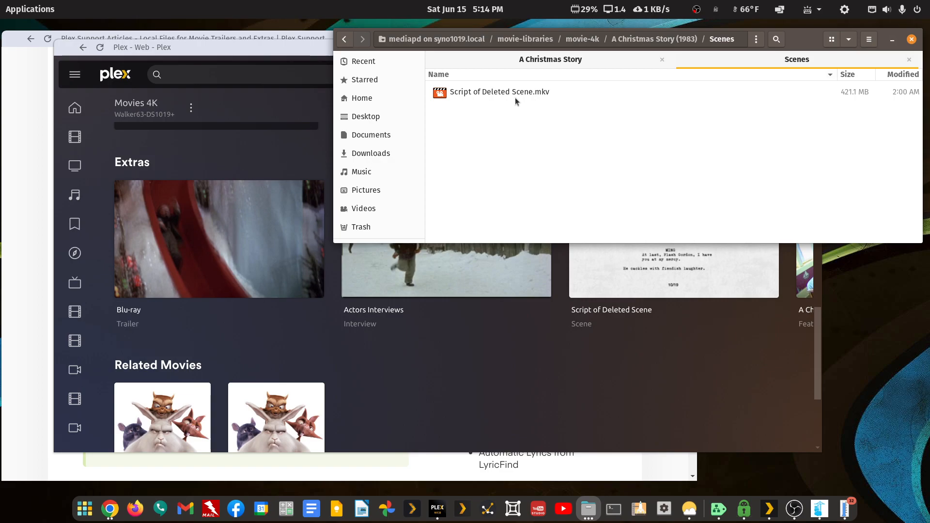
click(344, 39)
click(425, 395)
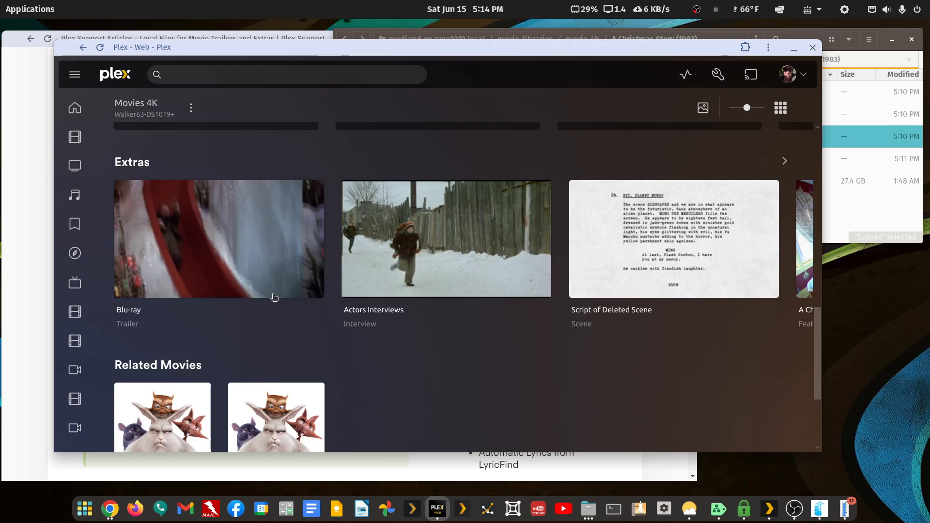
Play and stop the Blu-ray trailer, then open and dismiss the Script of Deleted Scene actions menu
mouse_move(307, 215)
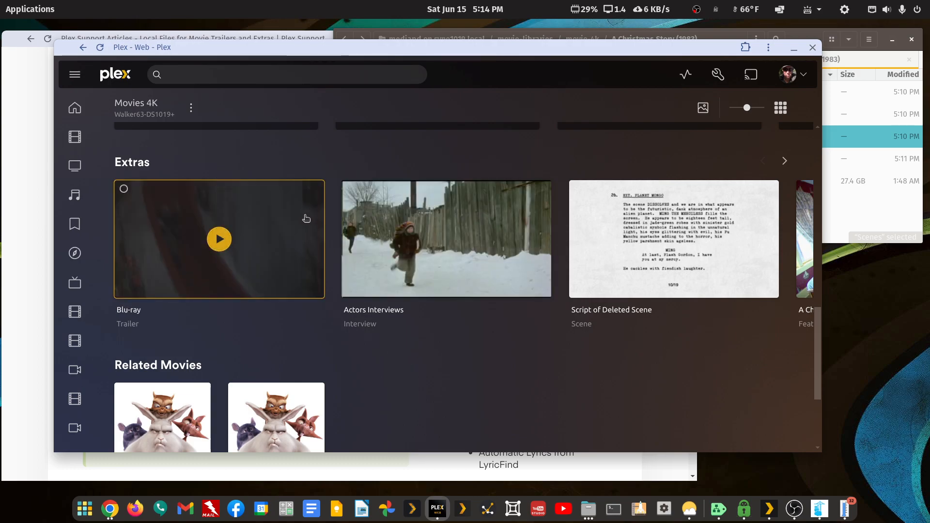
click(307, 218)
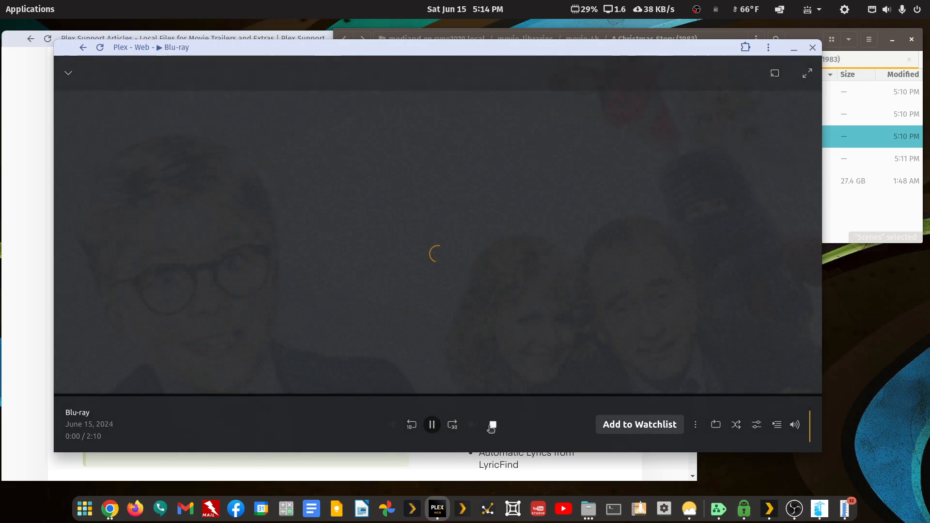
click(491, 424)
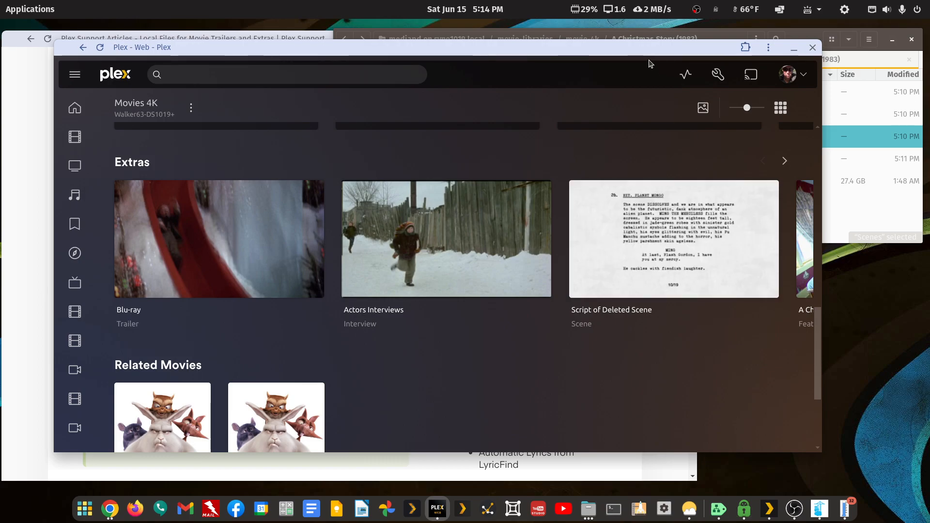
drag(818, 348, 810, 331)
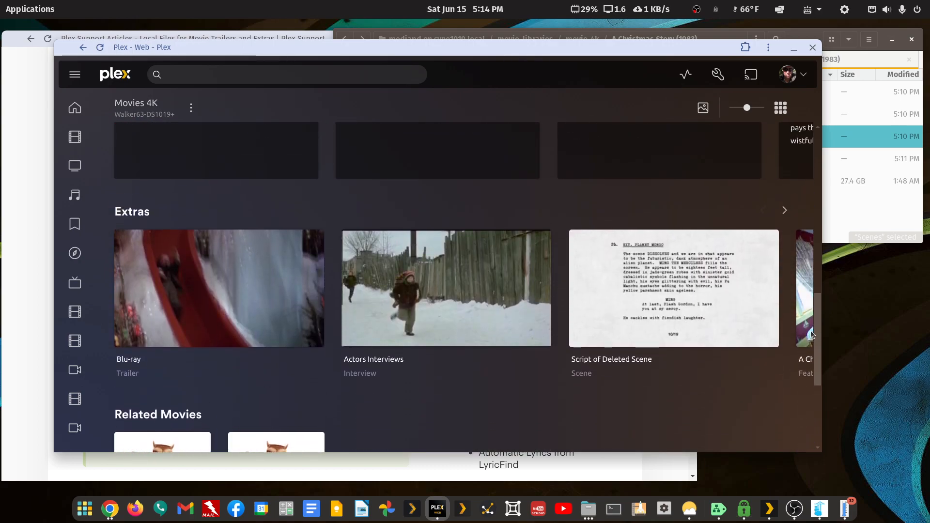
click(581, 239)
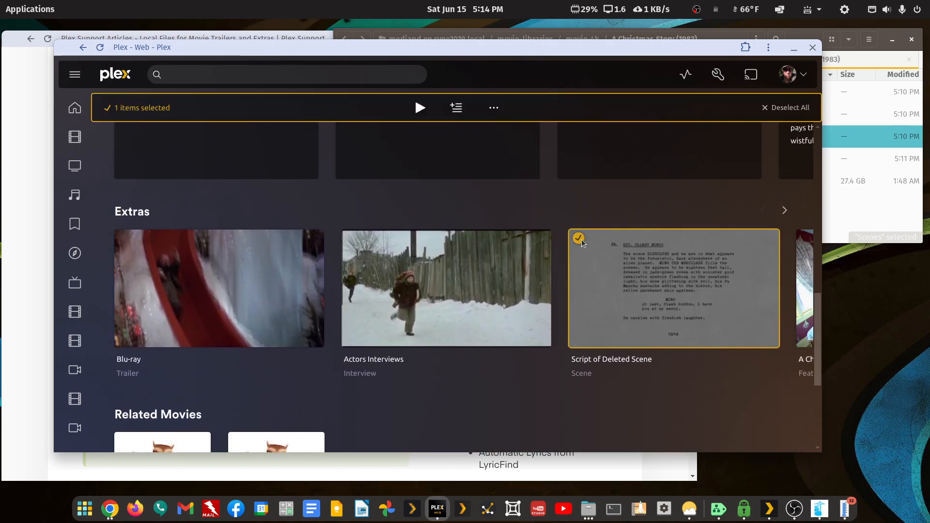
click(499, 107)
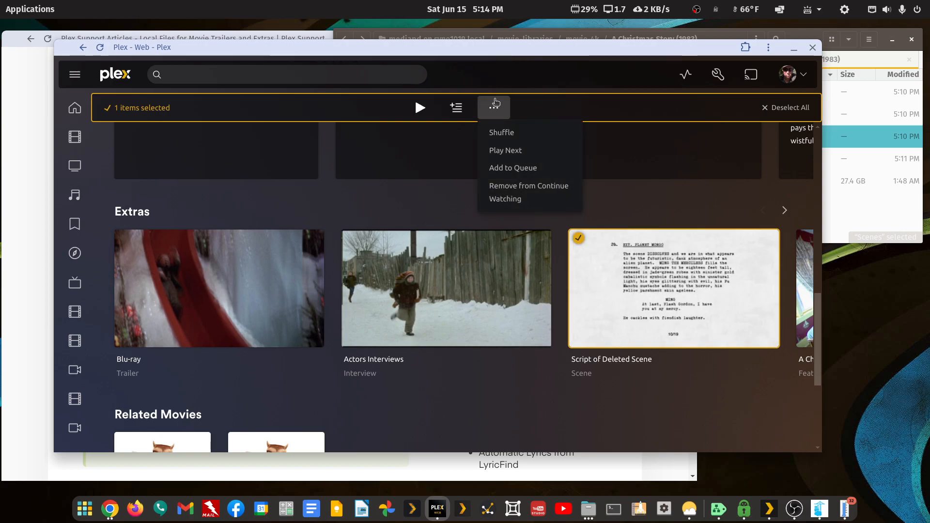
click(686, 211)
Back on Movies 4K, view A Christmas Story's poster choices in Edit, then cancel
click(83, 48)
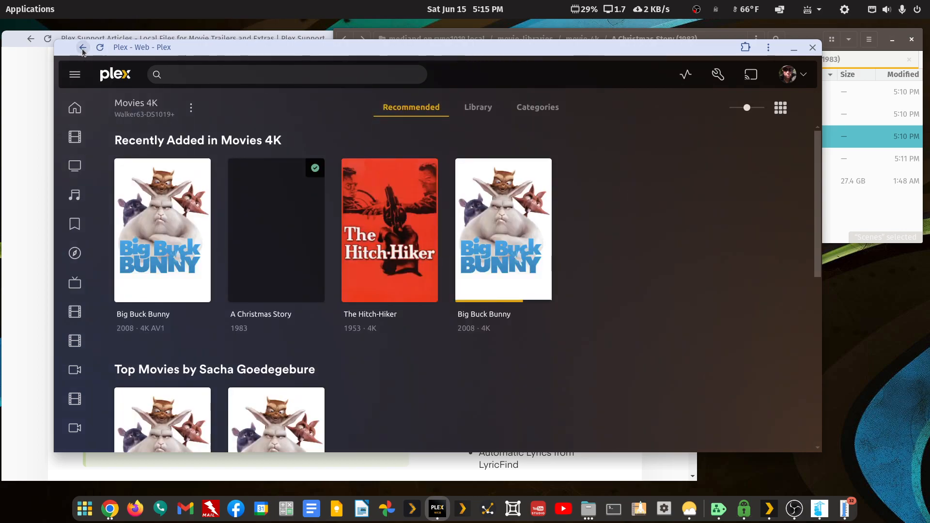
click(237, 293)
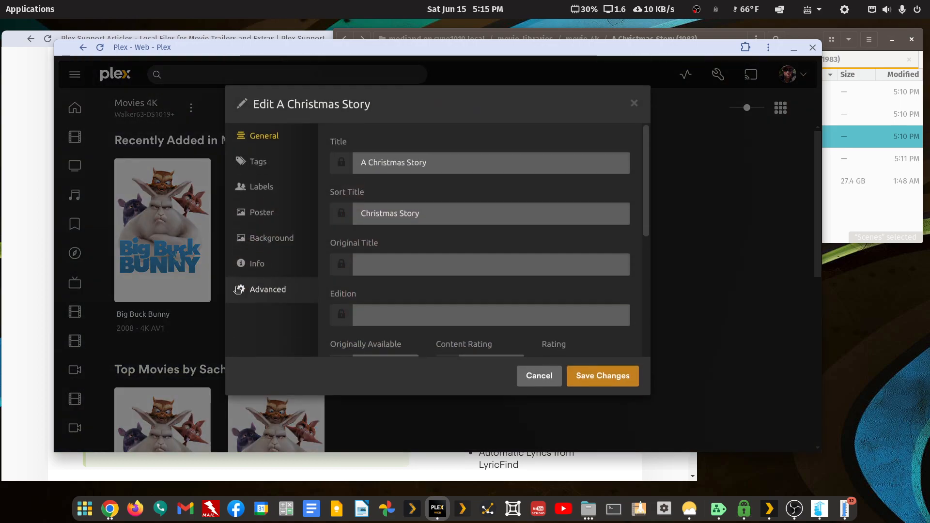
click(257, 223)
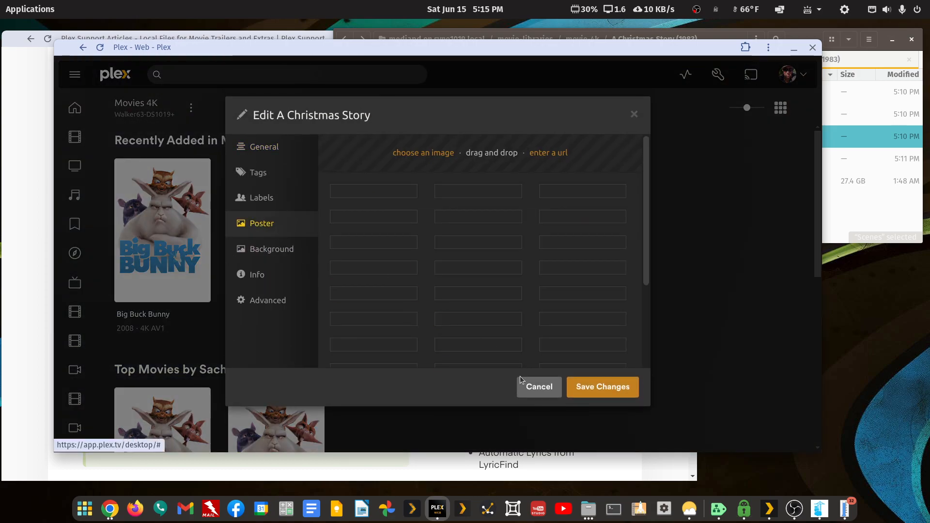
click(525, 385)
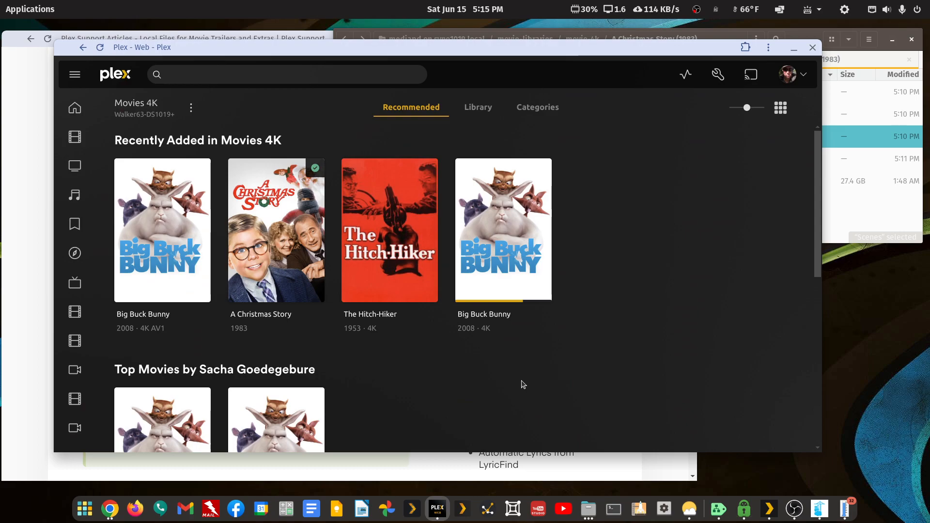